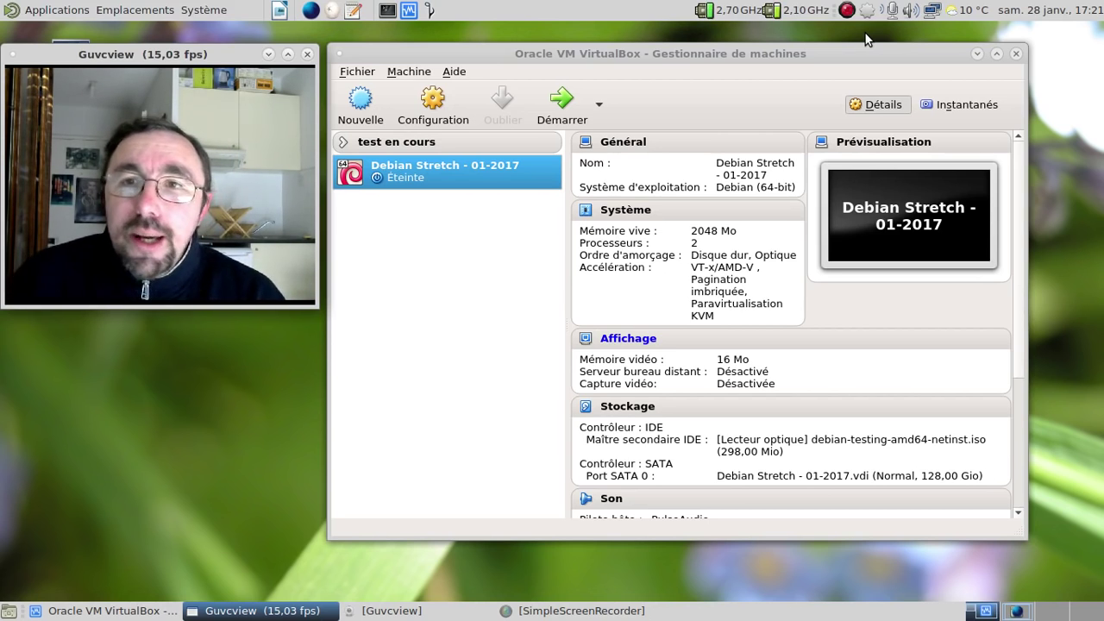
- Start the Debian Stretch - 01-2017 virtual machine, boot the Debian GNU/Linux entry and show the machine full screen
{"action": "left_click", "coordinate": [565, 107]}
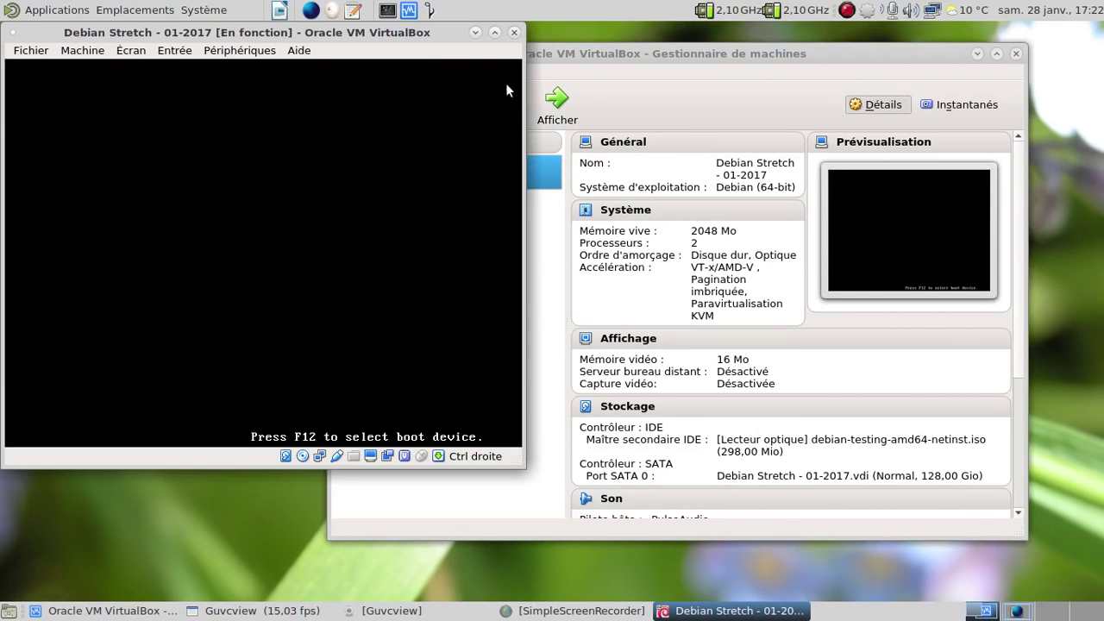
{"action": "left_click_drag", "start_coordinate": [389, 35], "coordinate": [685, 49]}
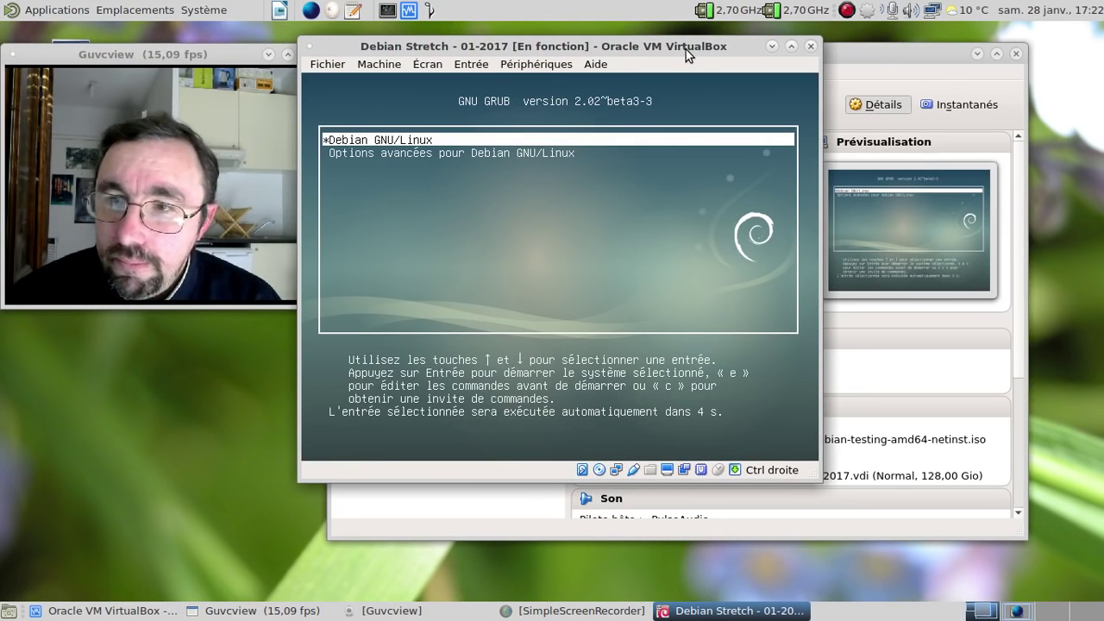
{"action": "key", "text": "Return"}
{"action": "key", "text": "ctrl+f"}
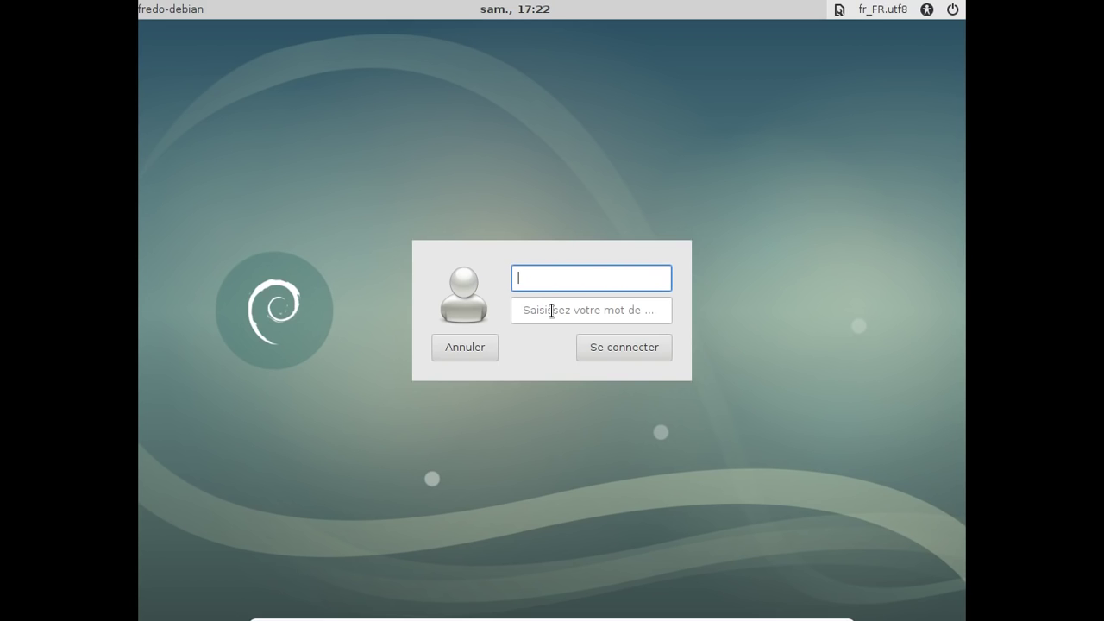
- Log in to the Debian session by entering the username and the account password
{"action": "type", "text": "fred"}
{"action": "key", "text": "Tab"}
{"action": "type", "text": "•••••••"}
{"action": "key", "text": "BackSpace"}
{"action": "key", "text": "BackSpace"}
{"action": "key", "text": "BackSpace"}
{"action": "key", "text": "BackSpace"}
{"action": "key", "text": "BackSpace"}
{"action": "key", "text": "BackSpace"}
{"action": "key", "text": "BackSpace"}
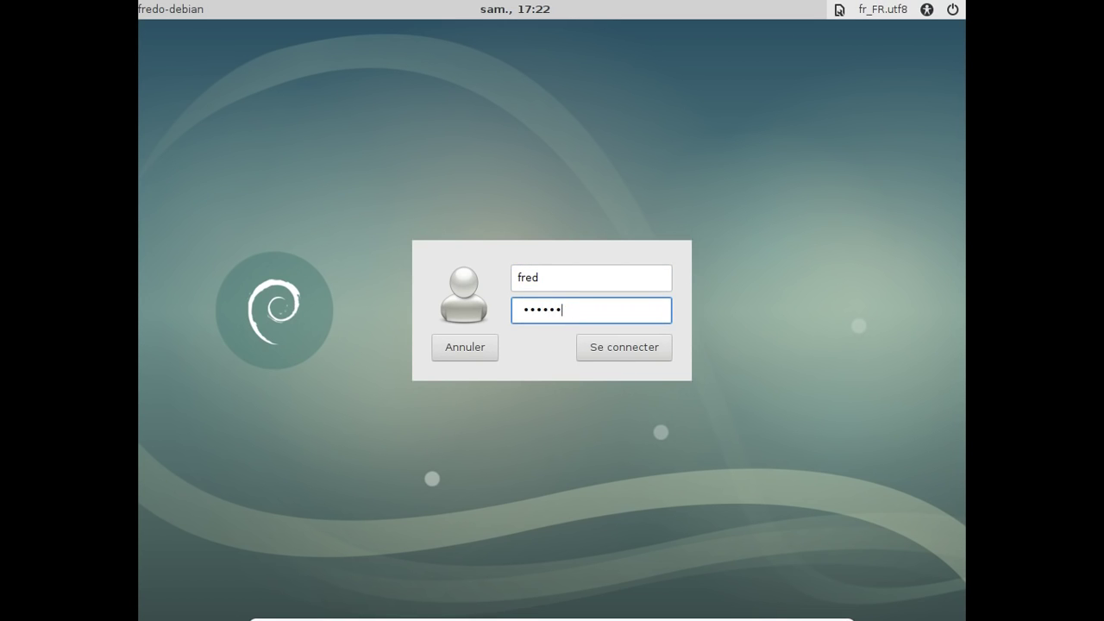
{"action": "type", "text": "••••••"}
{"action": "key", "text": "Return"}
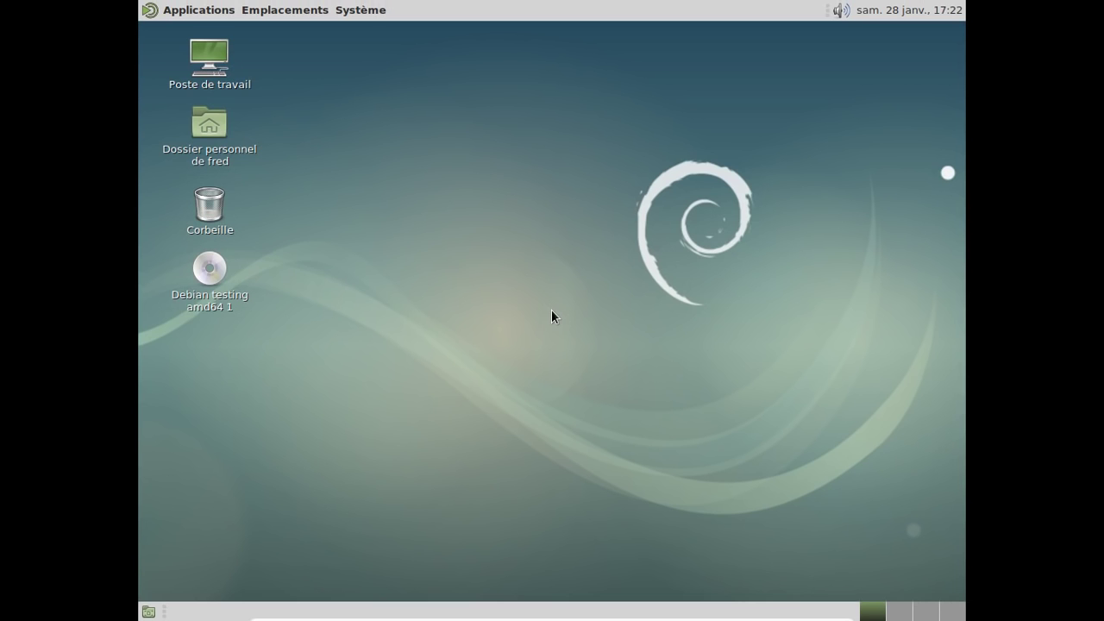
- View the version information of the MATE desktop environment, closing the window when done
{"action": "left_click", "coordinate": [355, 12]}
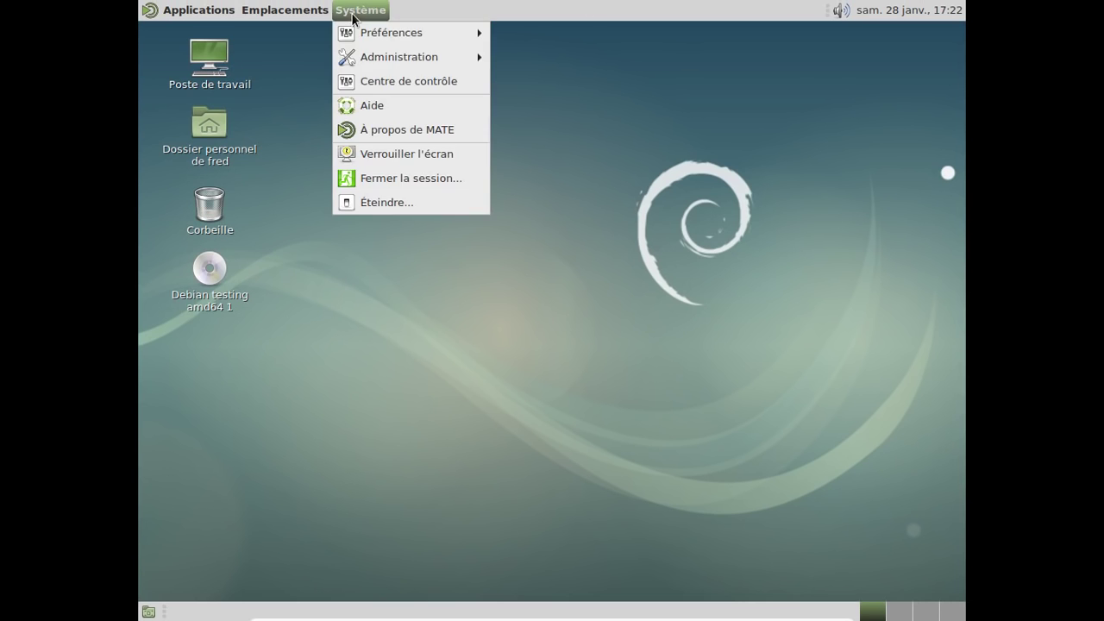
{"action": "left_click", "coordinate": [372, 130]}
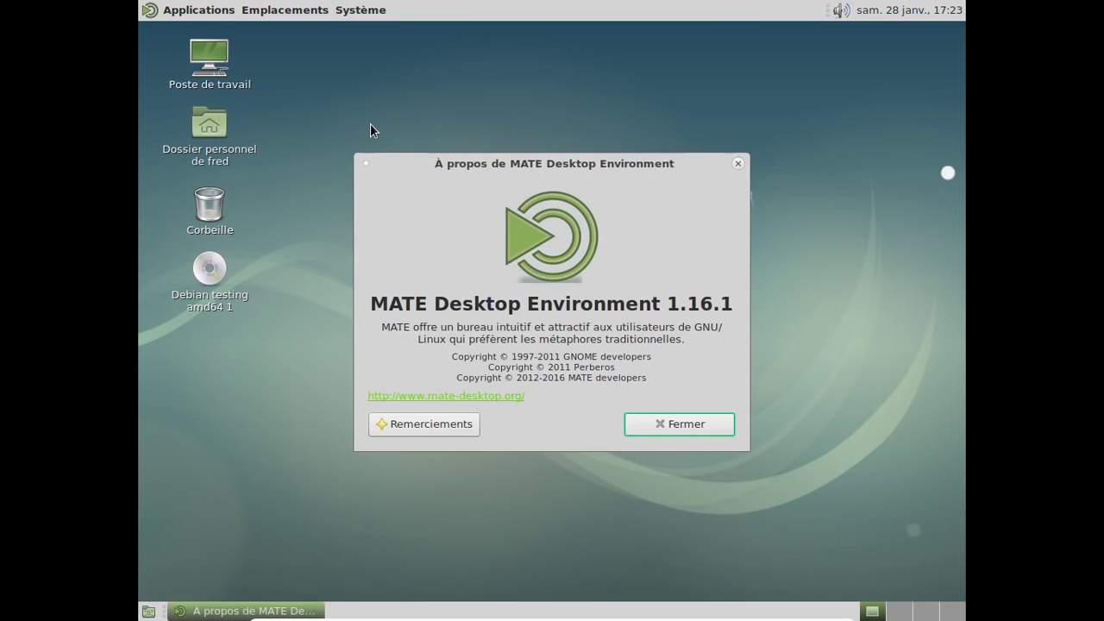
{"action": "left_click", "coordinate": [655, 421]}
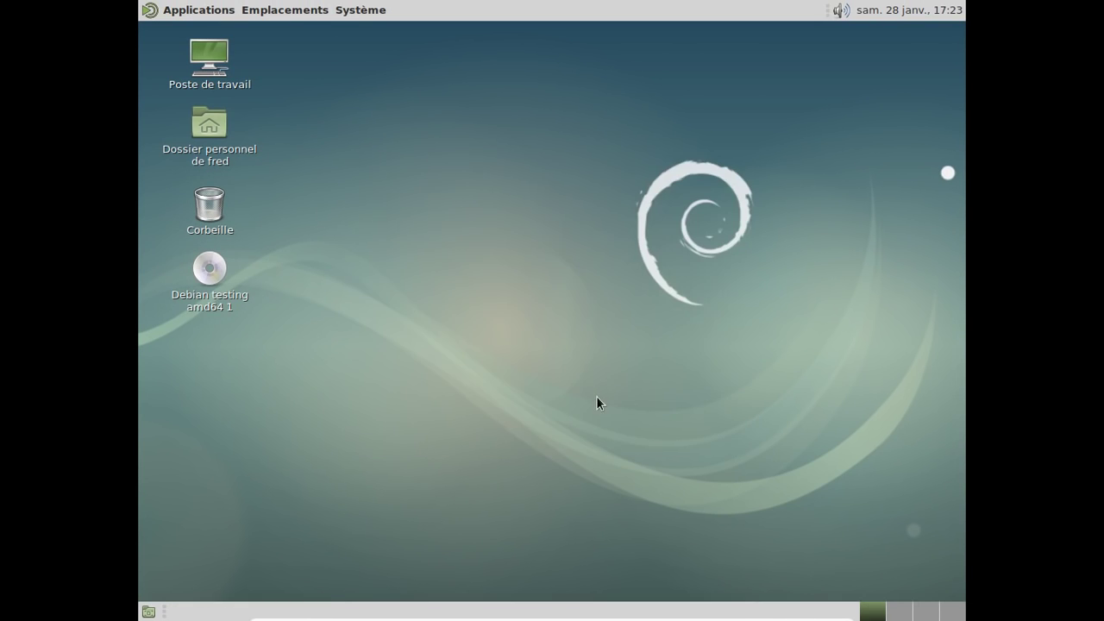
- Open the MATE system monitor, check the resource usage and the general system information, and close it
{"action": "left_click", "coordinate": [212, 10]}
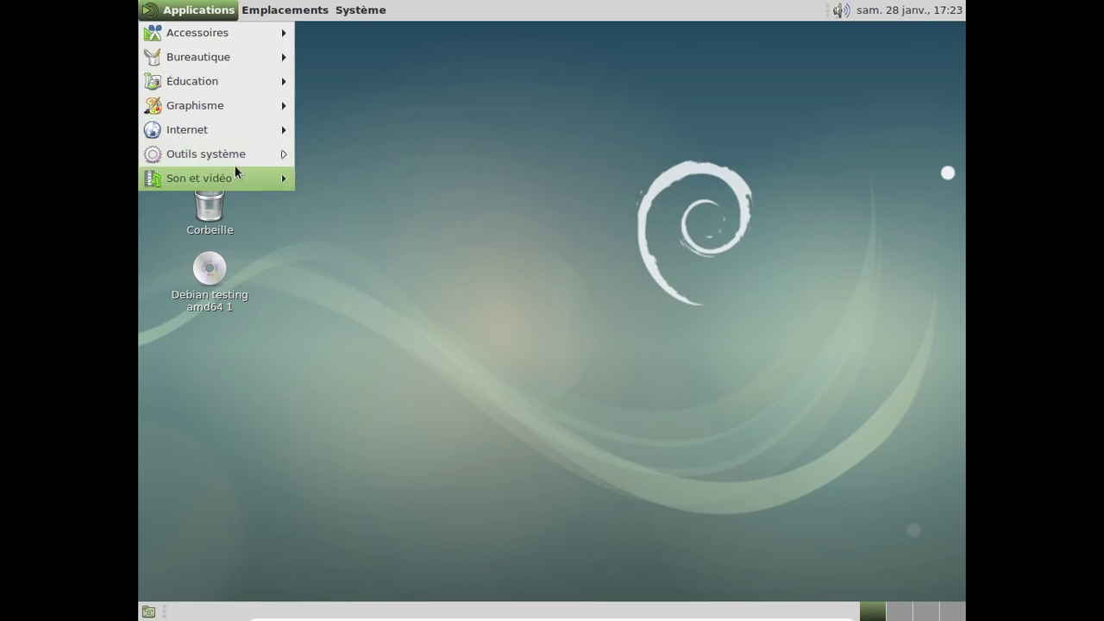
{"action": "mouse_move", "coordinate": [258, 153]}
{"action": "left_click", "coordinate": [381, 200]}
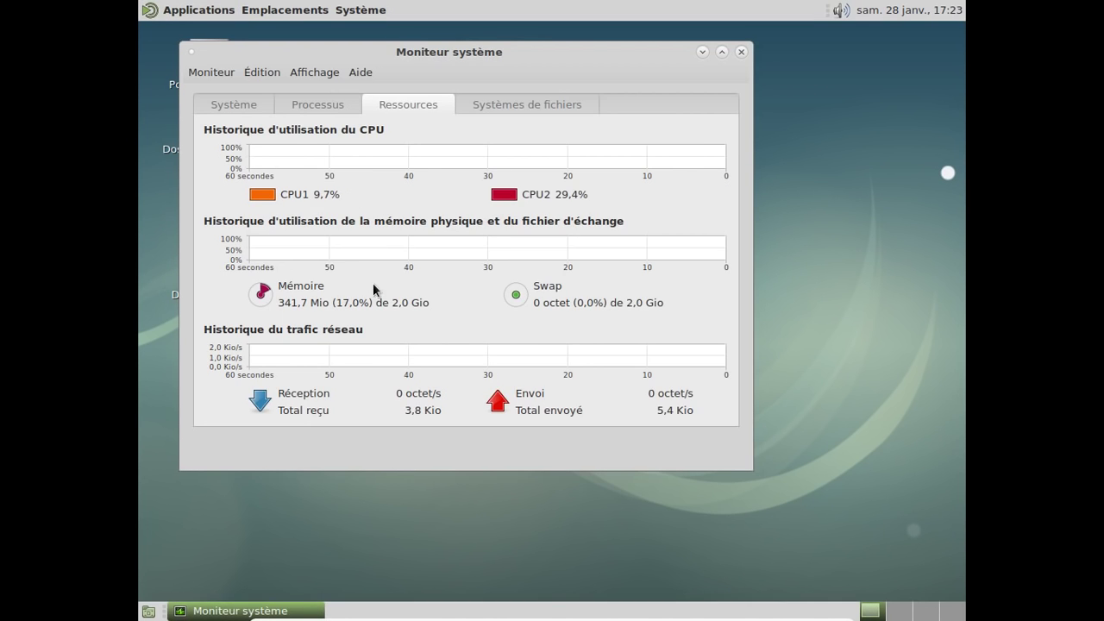
{"action": "left_click", "coordinate": [220, 104]}
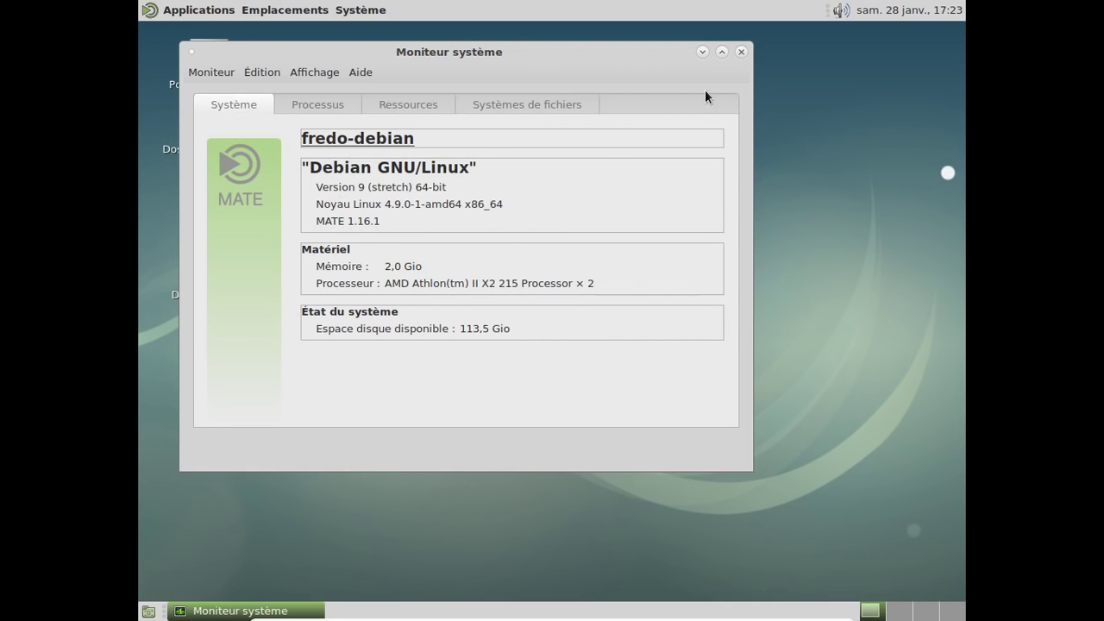
{"action": "left_click", "coordinate": [741, 53]}
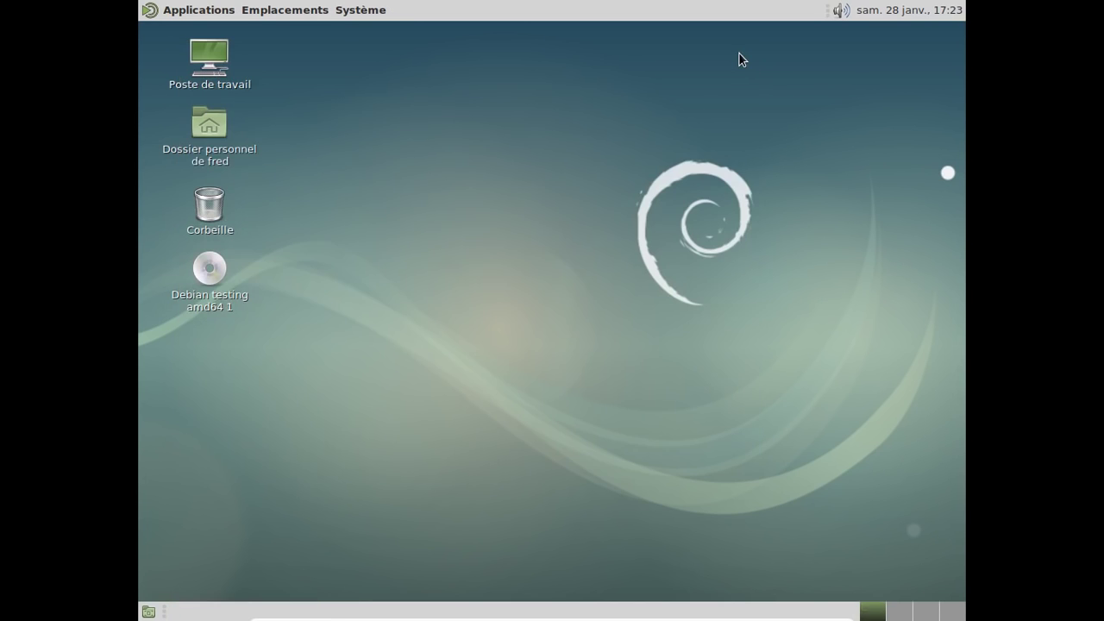
- Launch LibreOffice Writer from the installed office applications
{"action": "left_click", "coordinate": [190, 11]}
{"action": "mouse_move", "coordinate": [192, 36]}
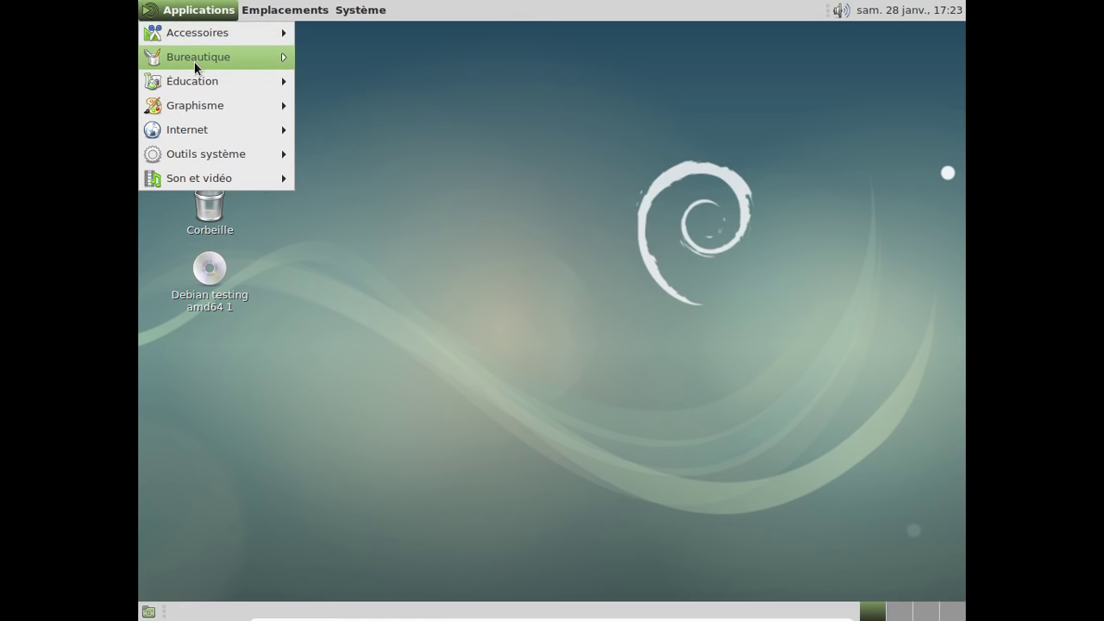
{"action": "mouse_move", "coordinate": [194, 61]}
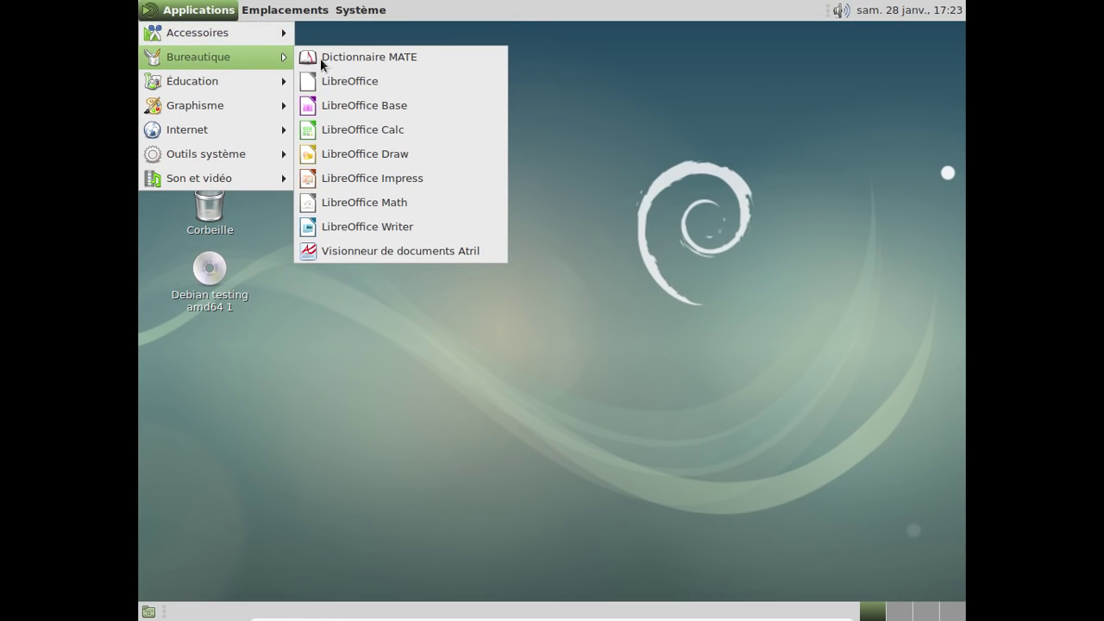
{"action": "left_click", "coordinate": [397, 228]}
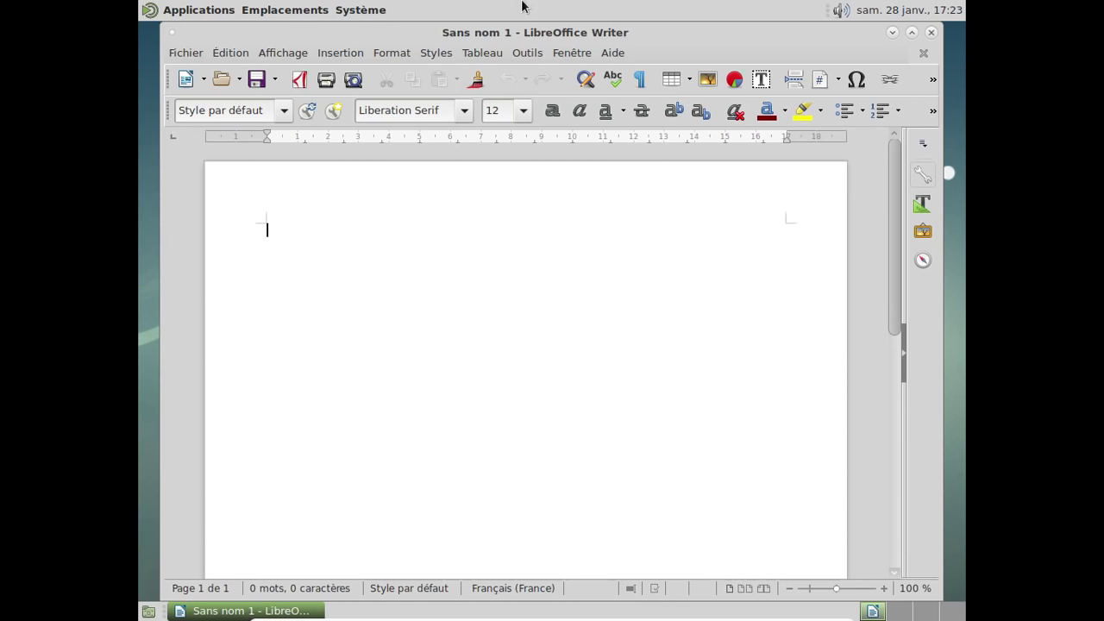
- Check the LibreOffice version in its About dialog and close Writer
{"action": "left_click", "coordinate": [625, 54]}
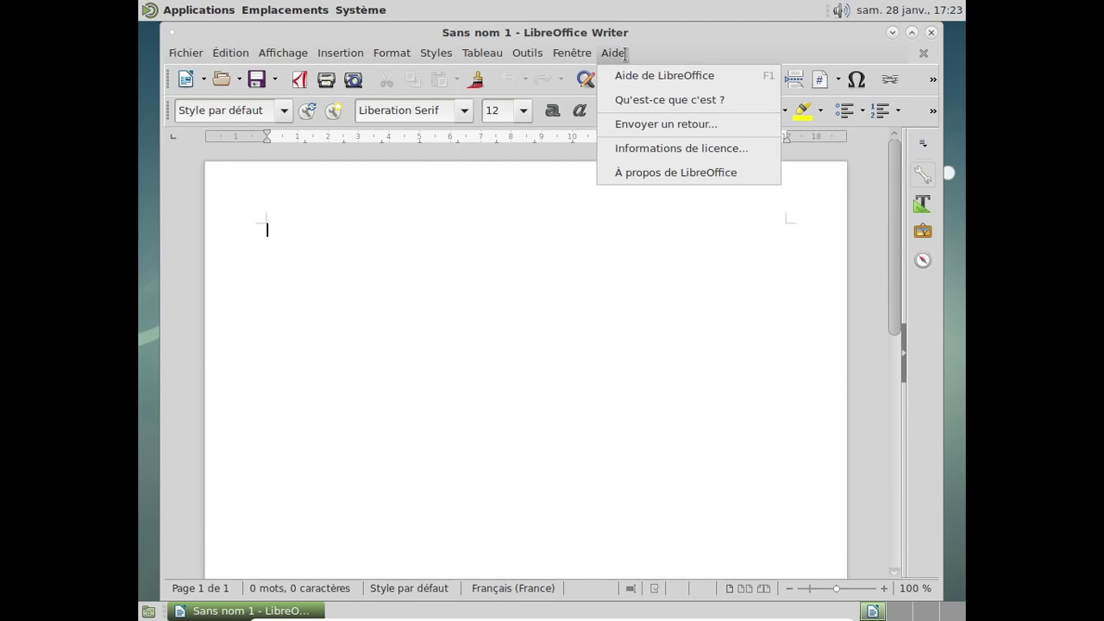
{"action": "left_click", "coordinate": [649, 175]}
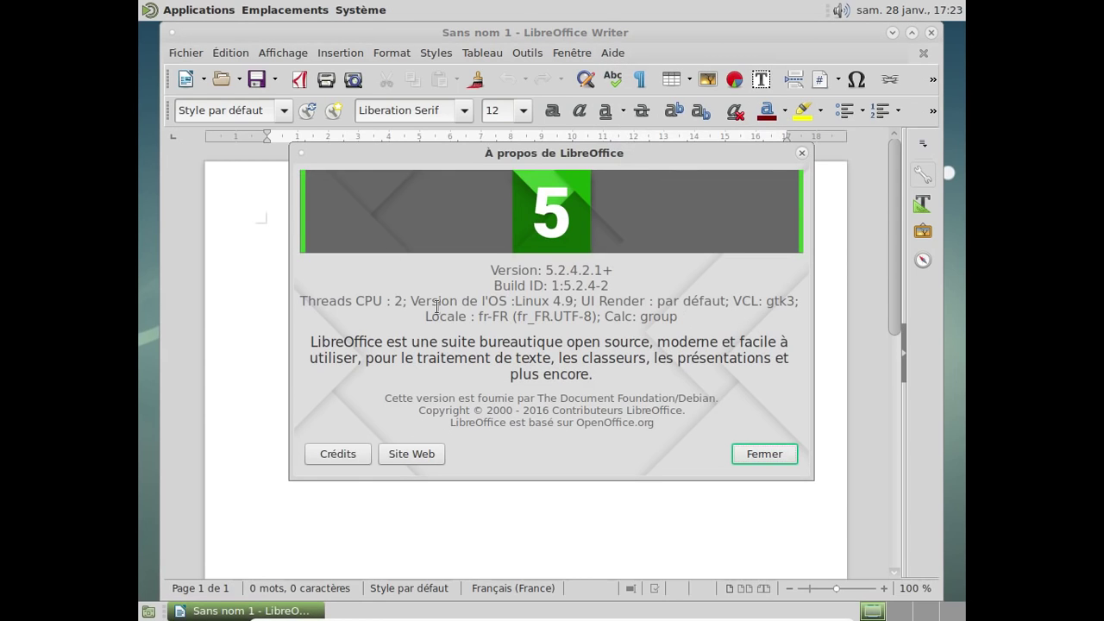
{"action": "left_click", "coordinate": [765, 454]}
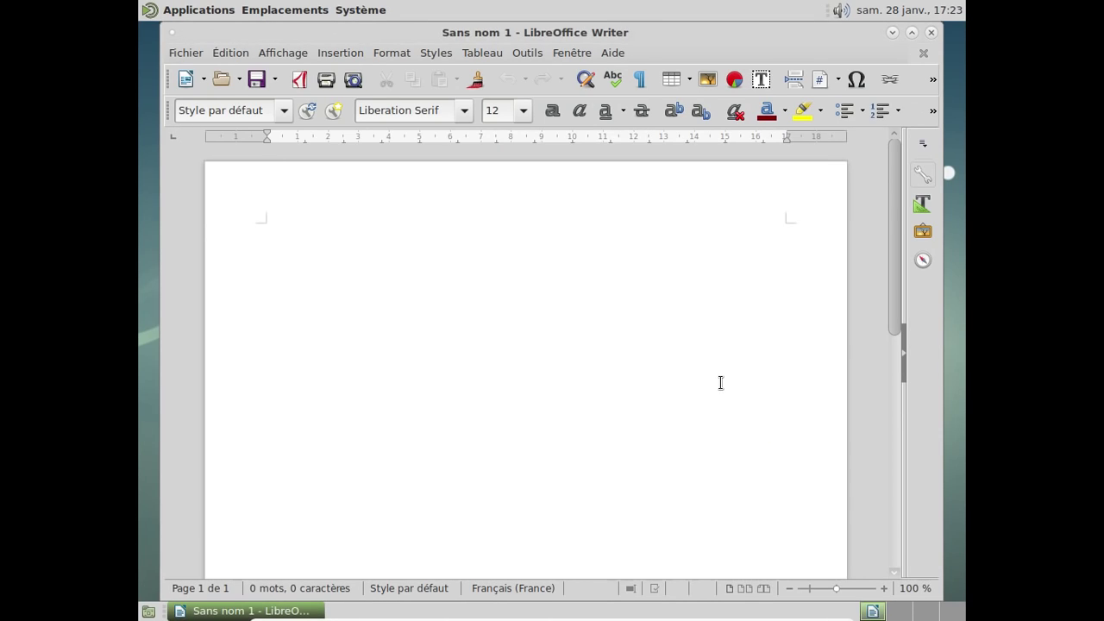
{"action": "left_click", "coordinate": [931, 32]}
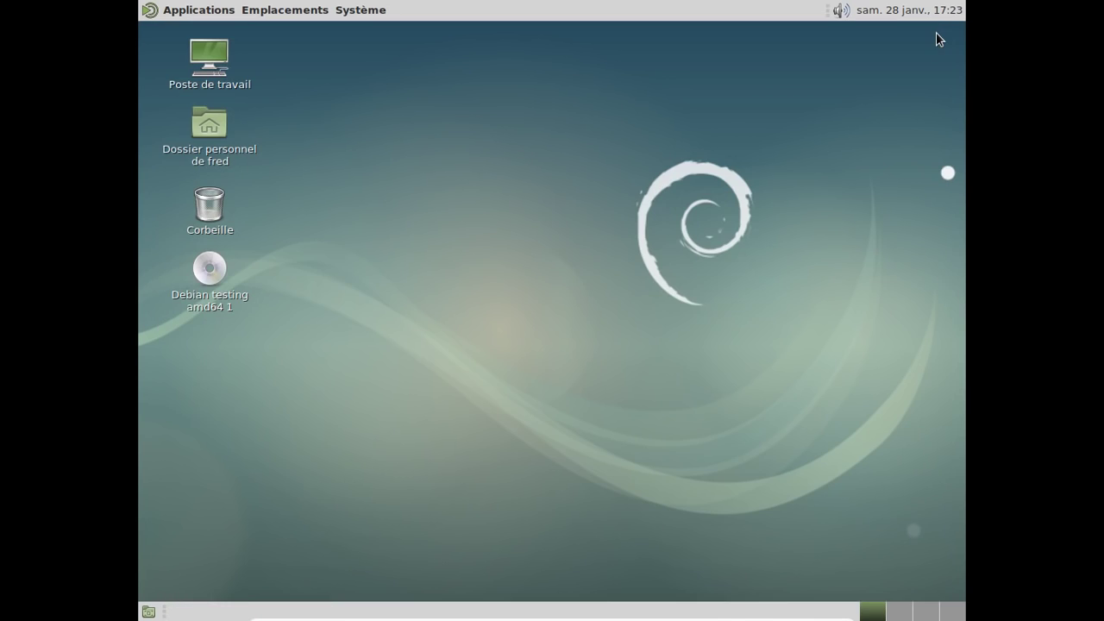
- Launch Firefox ESR and close the two Mozilla welcome tabs, leaving only the start page
{"action": "left_click", "coordinate": [203, 12]}
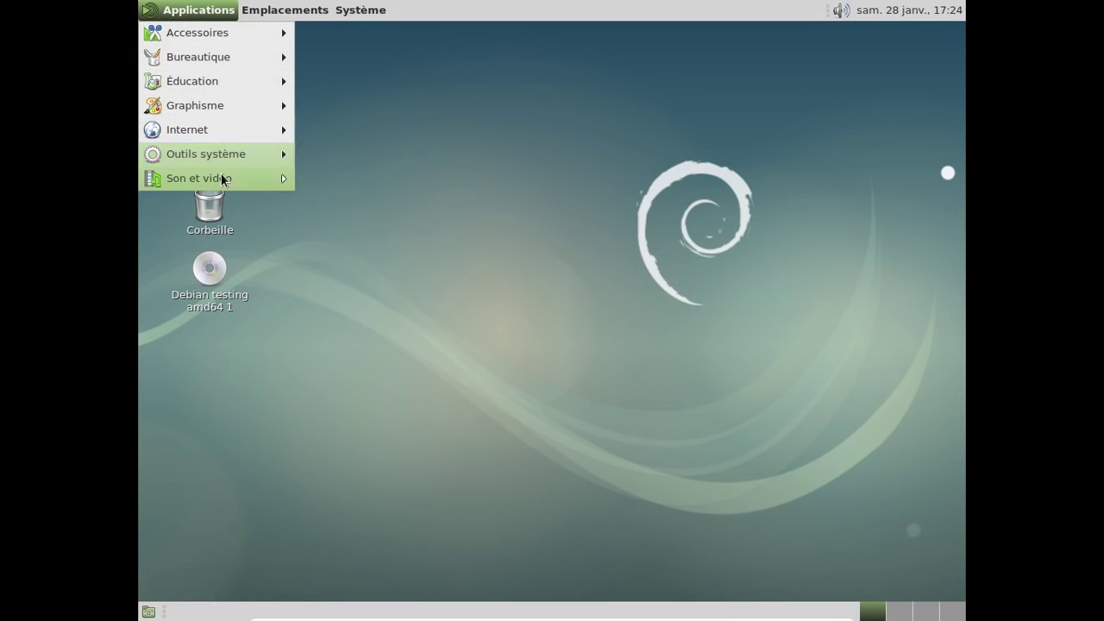
{"action": "mouse_move", "coordinate": [221, 179]}
{"action": "mouse_move", "coordinate": [216, 158]}
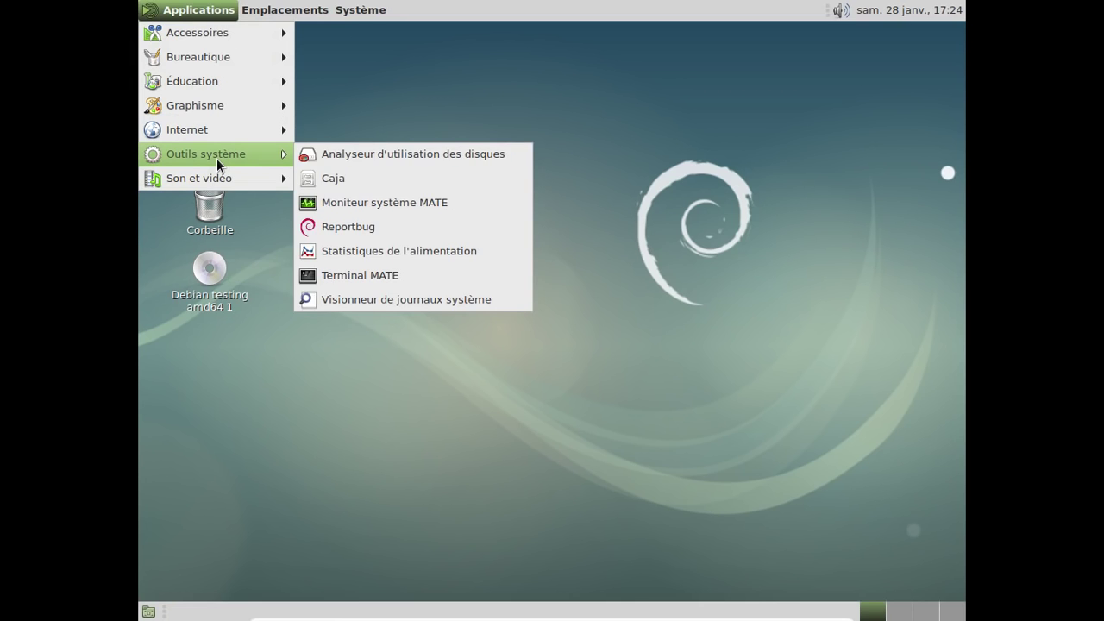
{"action": "mouse_move", "coordinate": [207, 120]}
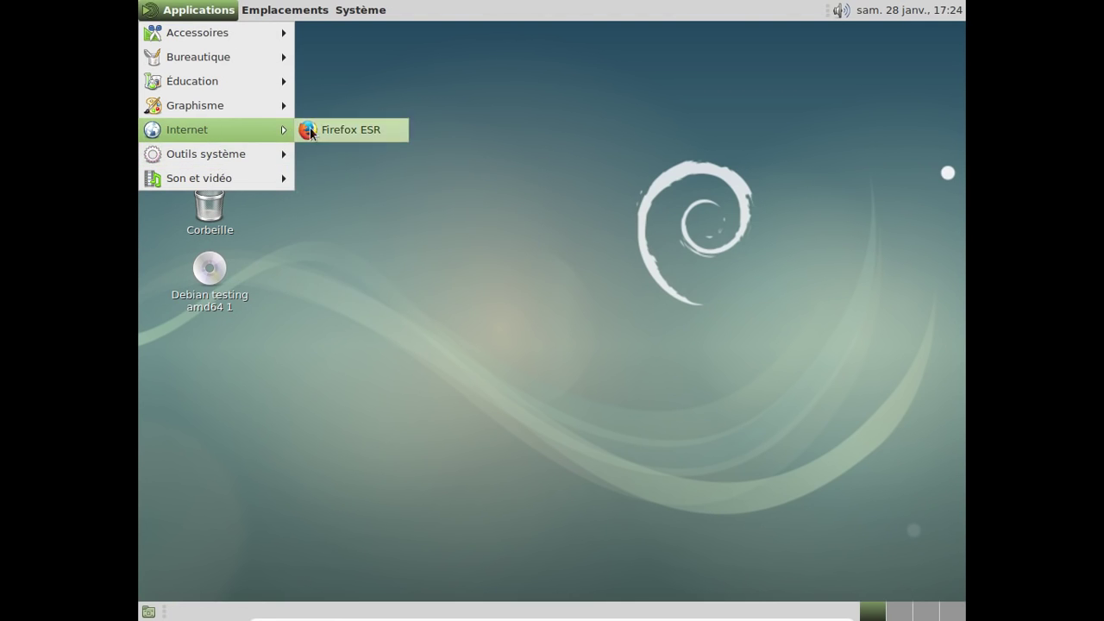
{"action": "left_click", "coordinate": [340, 129]}
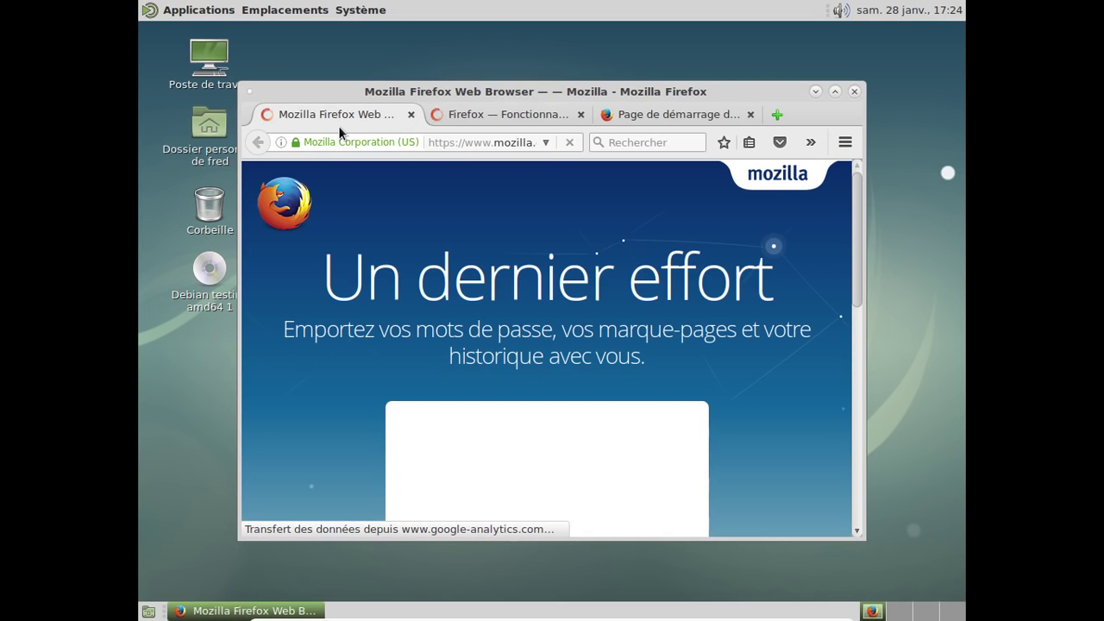
{"action": "left_click", "coordinate": [411, 114]}
{"action": "left_click", "coordinate": [412, 115]}
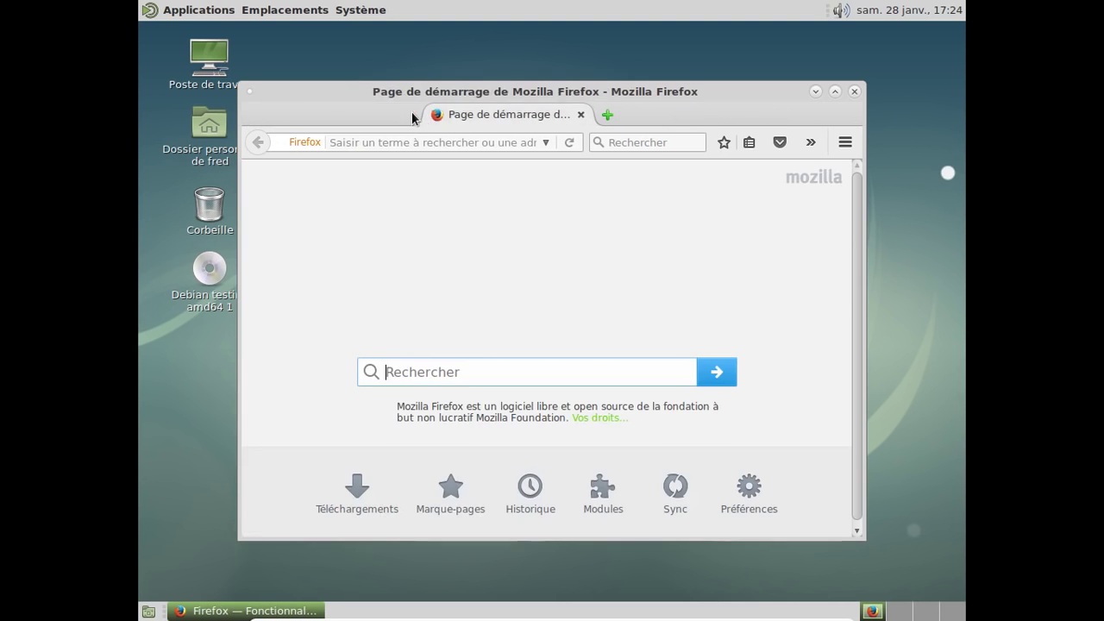
- View the About information of Firefox to check its version, and close that window
{"action": "left_click", "coordinate": [845, 143]}
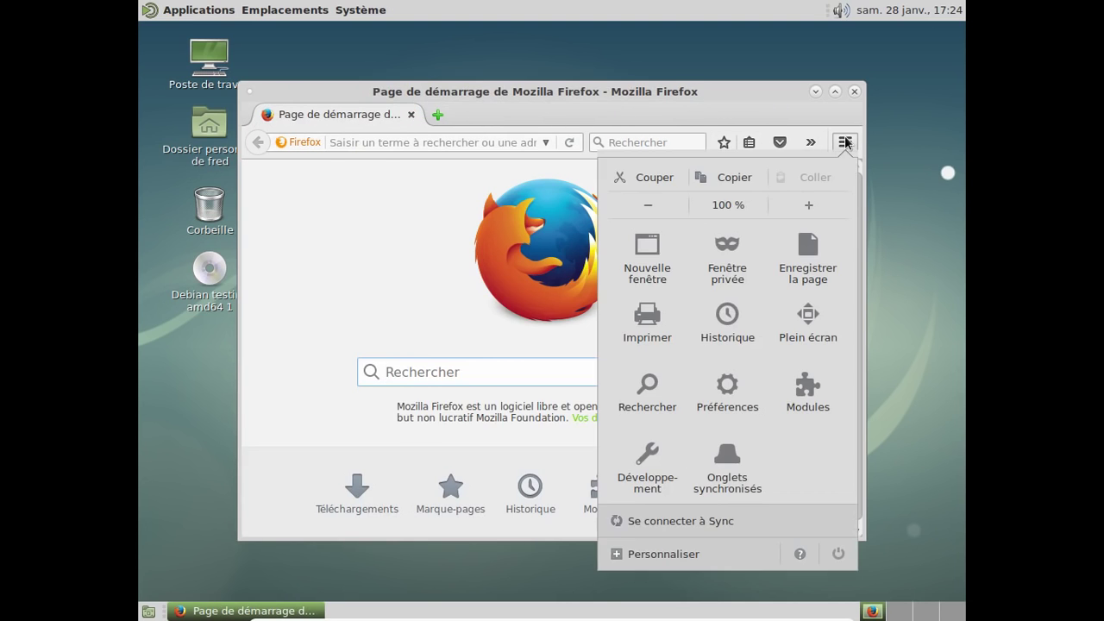
{"action": "left_click", "coordinate": [801, 553]}
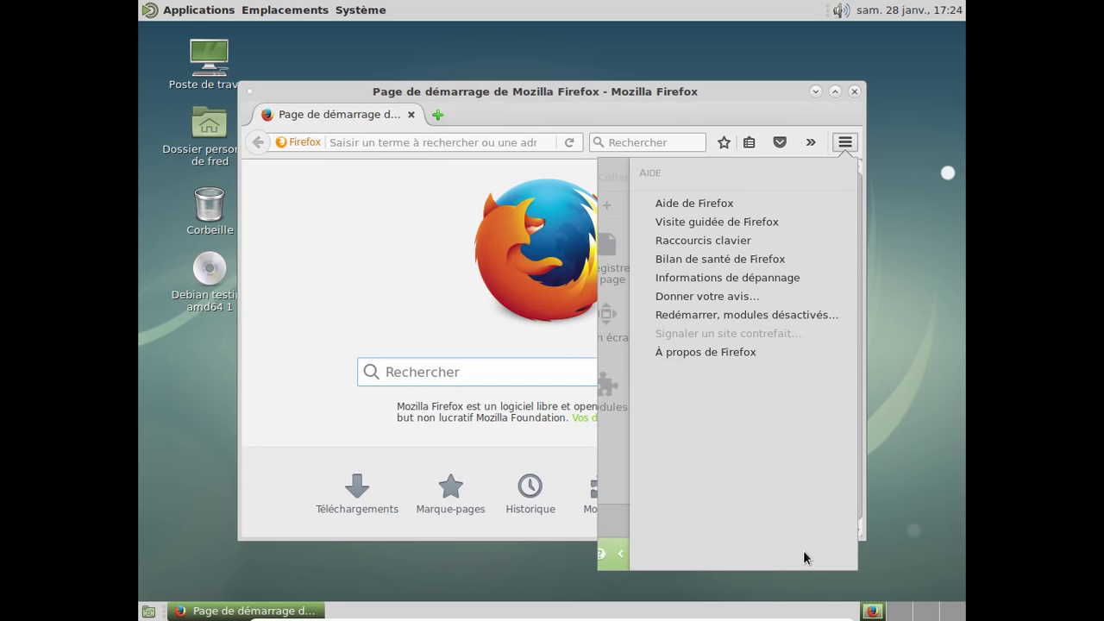
{"action": "left_click", "coordinate": [735, 353]}
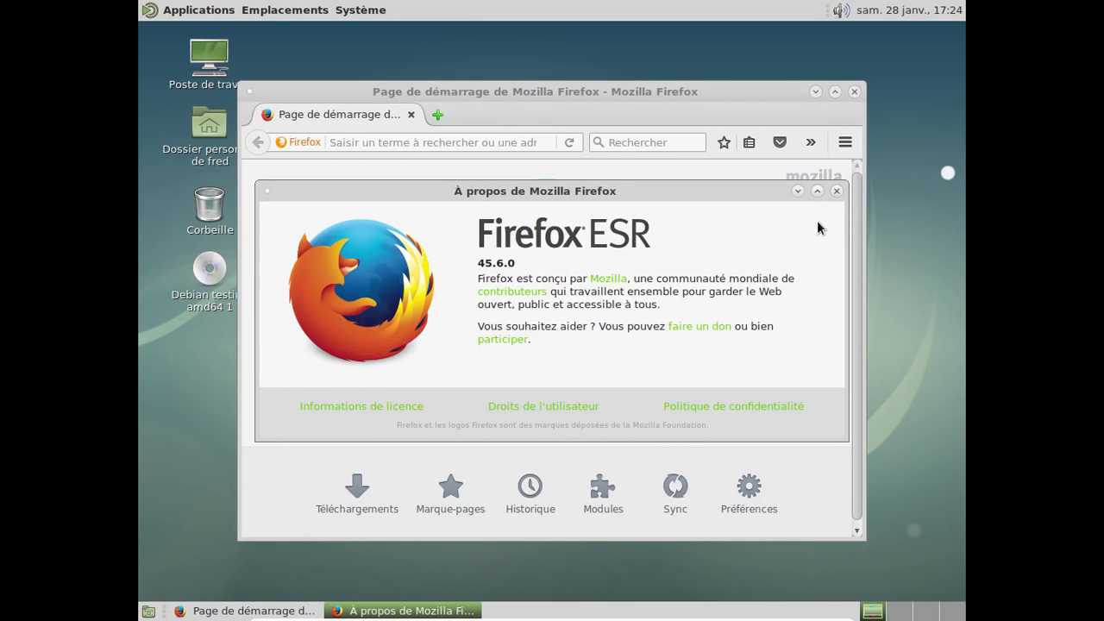
{"action": "left_click", "coordinate": [836, 191]}
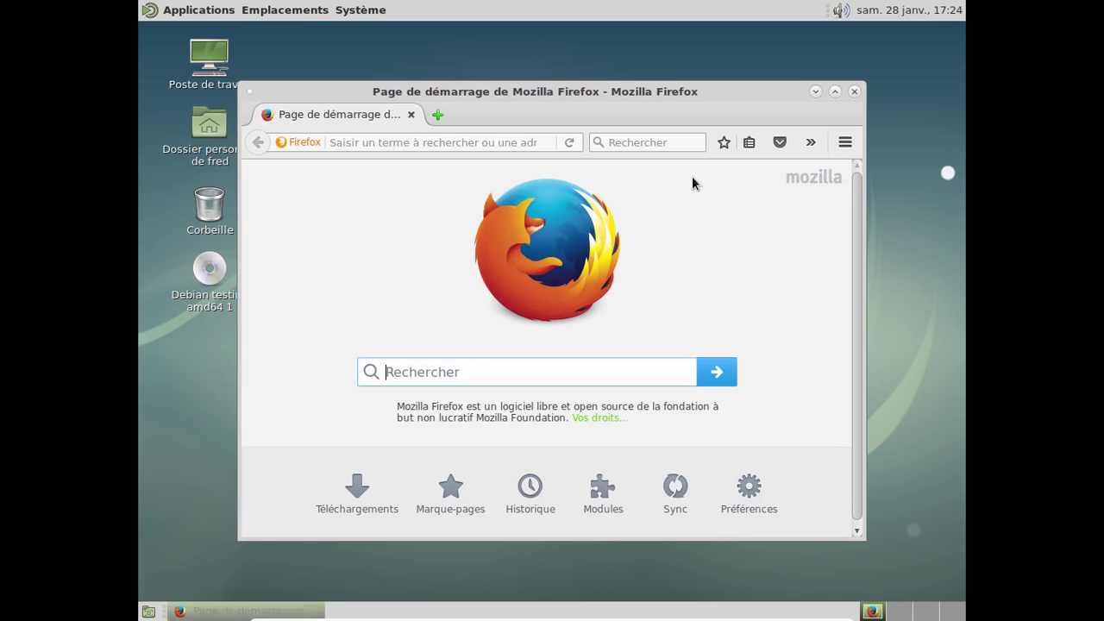
- Search the web for "firefox esr"
{"action": "left_click", "coordinate": [628, 143]}
{"action": "type", "text": "firefox est"}
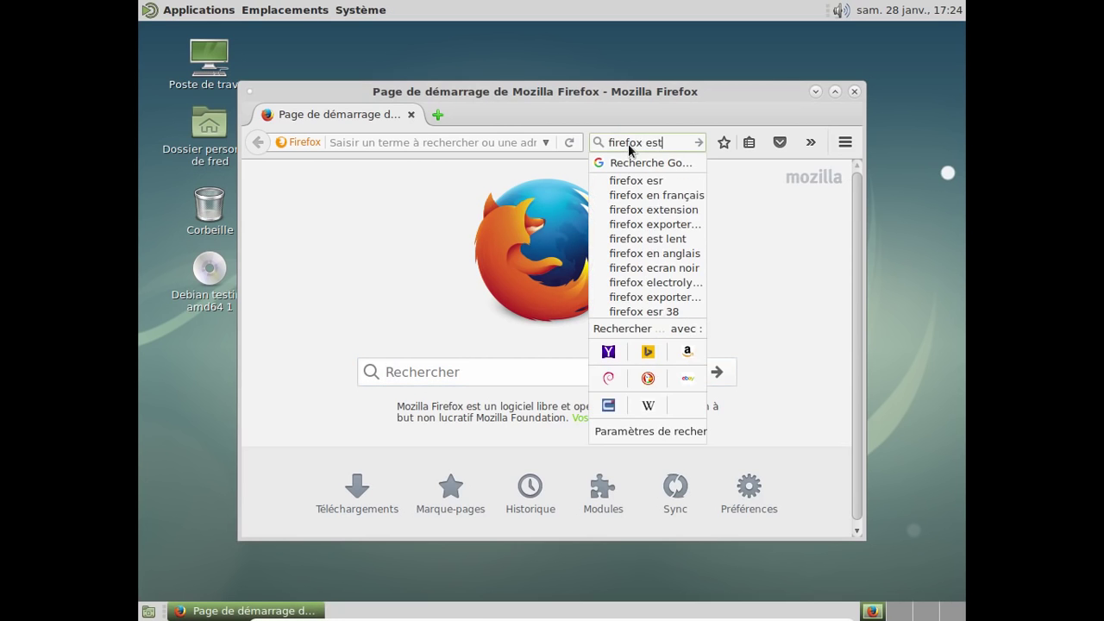
{"action": "key", "text": "BackSpace"}
{"action": "type", "text": "r"}
{"action": "key", "text": "Return"}
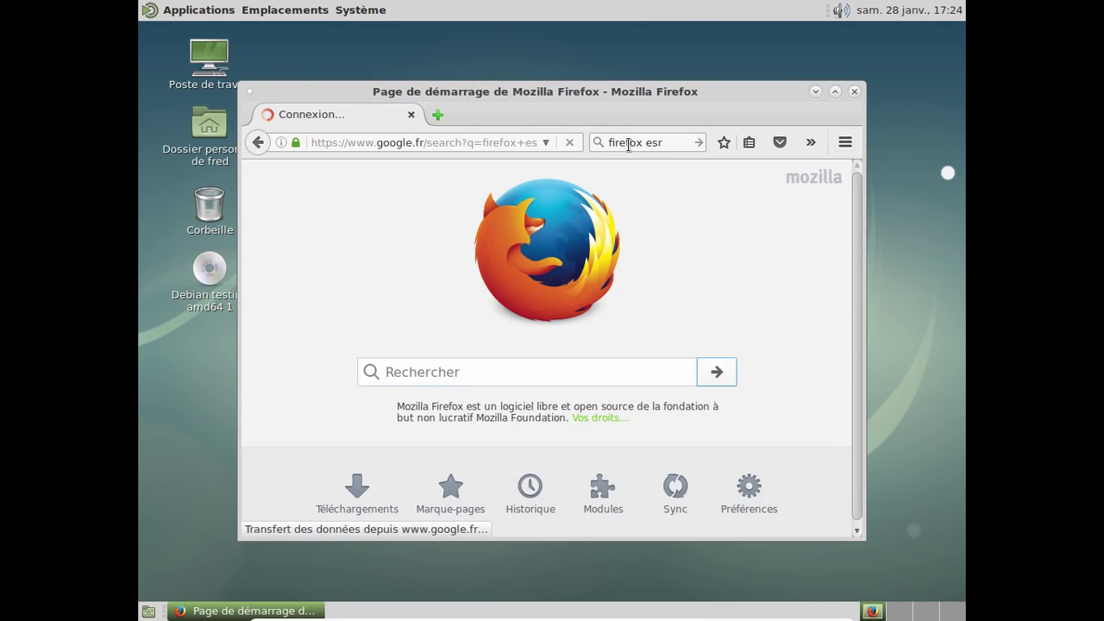
- Open the first "Firefox ESR - Mozilla" result and look through the ESR overview, including its release schedule diagram
{"action": "scroll", "coordinate": [571, 241], "scroll_direction": "down", "scroll_amount": 3}
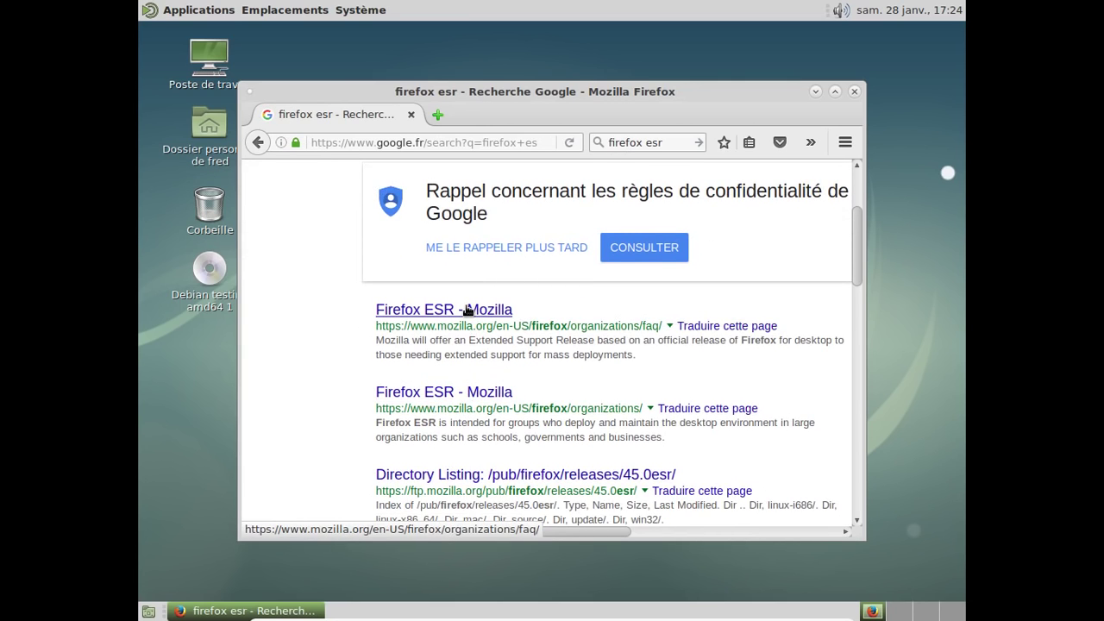
{"action": "left_click", "coordinate": [467, 309]}
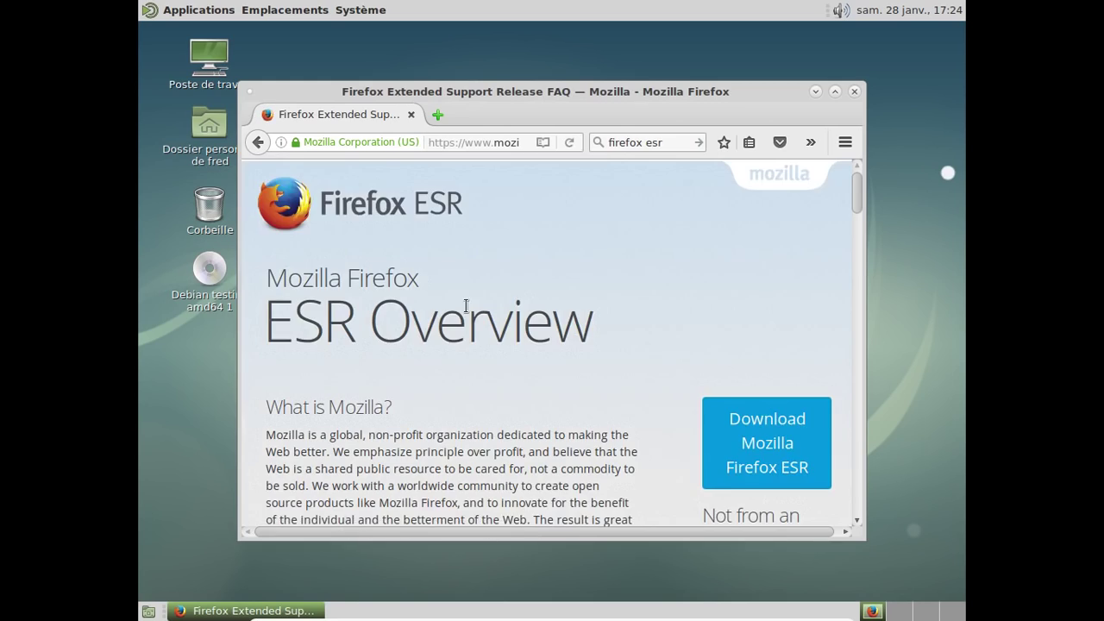
{"action": "scroll", "coordinate": [466, 305], "scroll_direction": "down", "scroll_amount": 15}
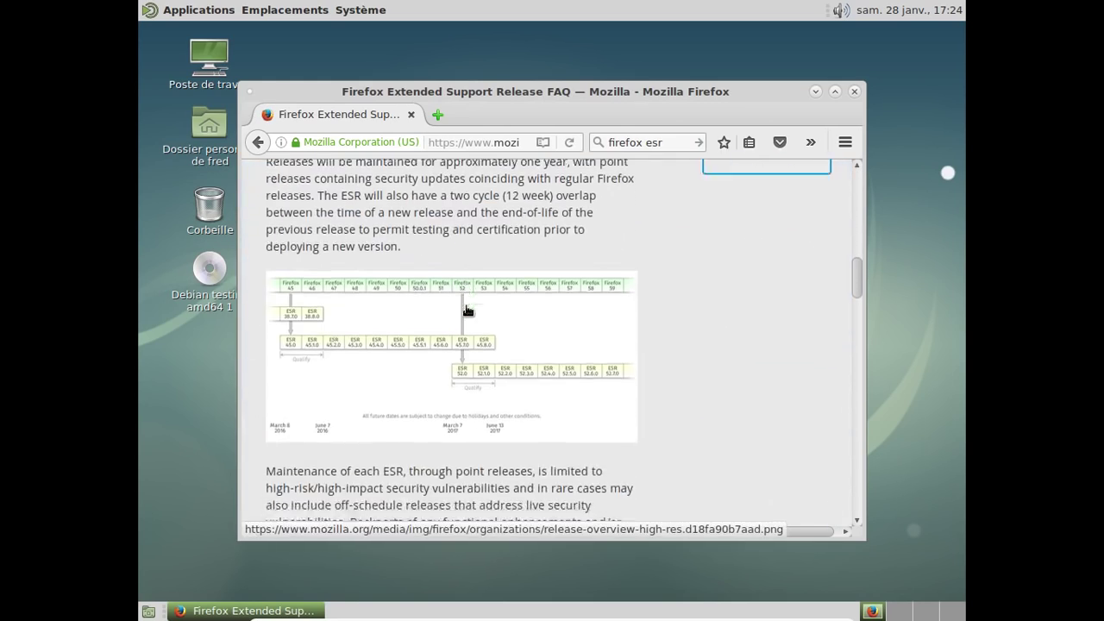
{"action": "scroll", "coordinate": [467, 309], "scroll_direction": "down", "scroll_amount": 15}
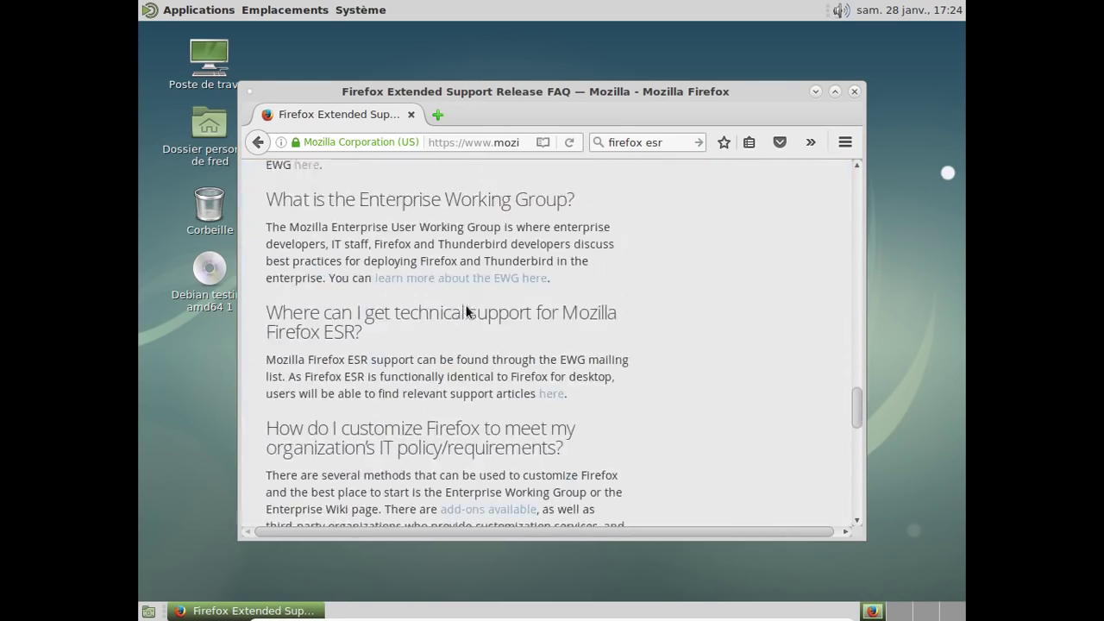
{"action": "scroll", "coordinate": [467, 310], "scroll_direction": "down", "scroll_amount": 10}
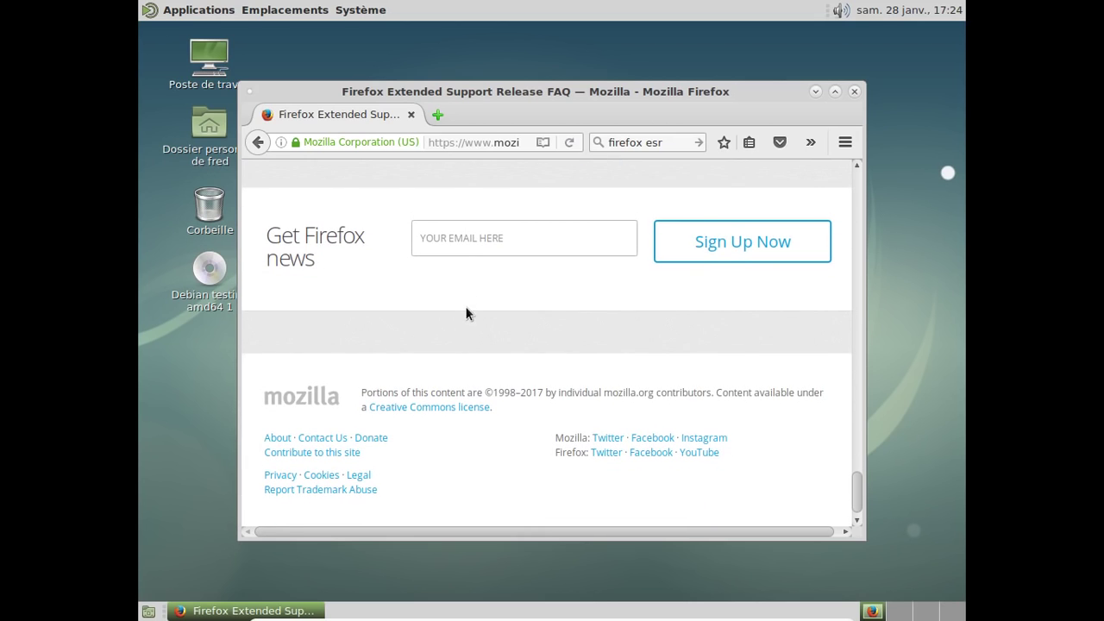
- Search the web for "firefox esr 52" and look through the results
{"action": "left_click", "coordinate": [674, 140]}
{"action": "type", "text": "52"}
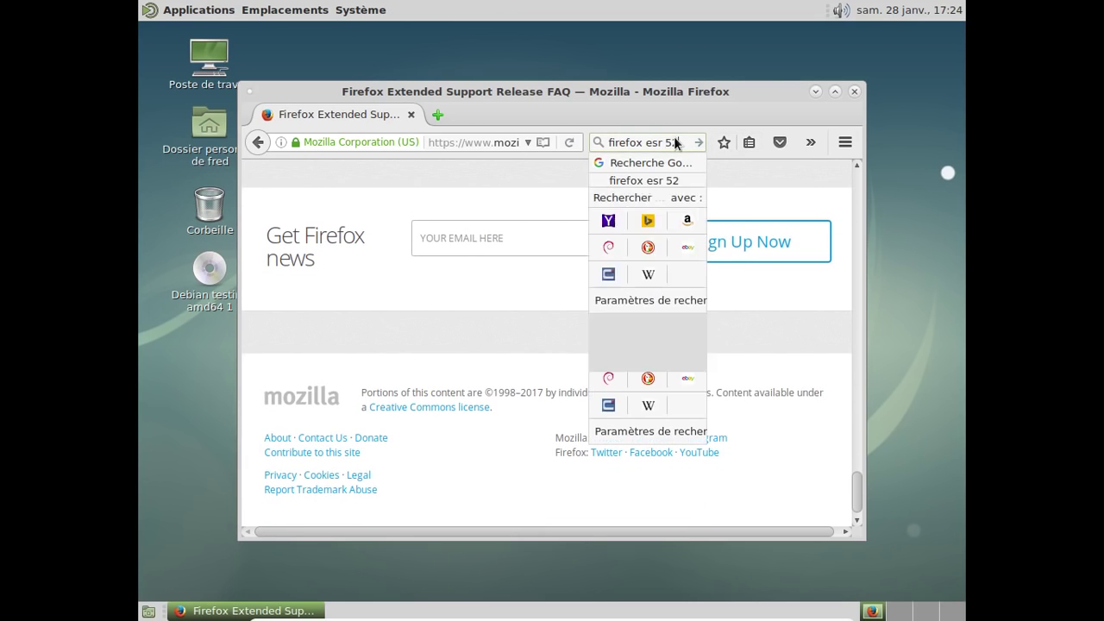
{"action": "key", "text": "Return"}
{"action": "scroll", "coordinate": [733, 392], "scroll_direction": "down", "scroll_amount": 3}
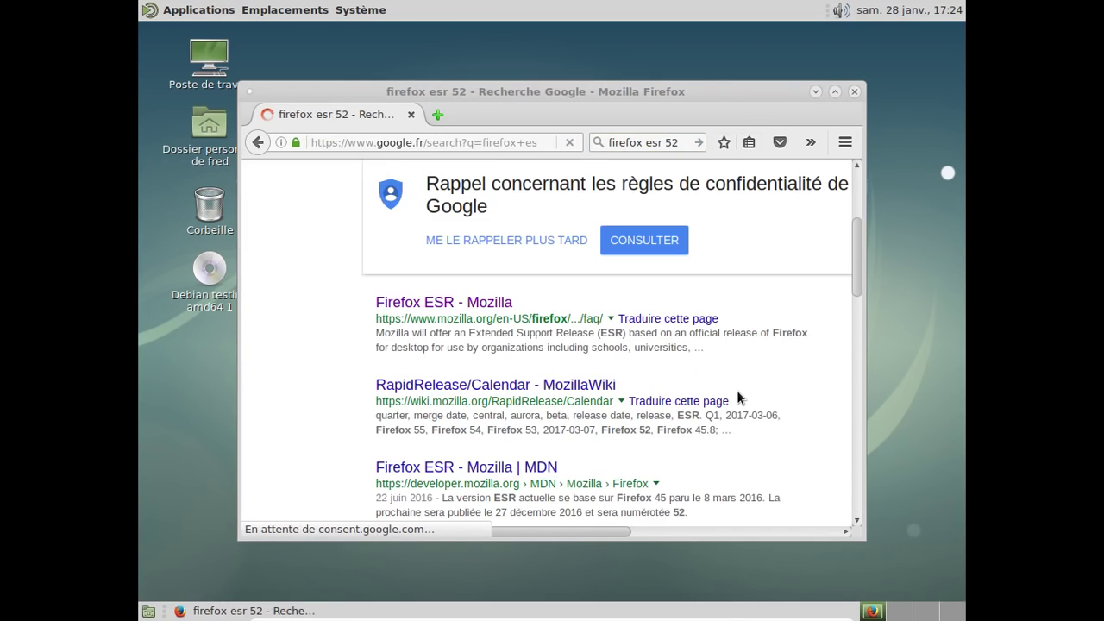
{"action": "scroll", "coordinate": [738, 393], "scroll_direction": "down", "scroll_amount": 3}
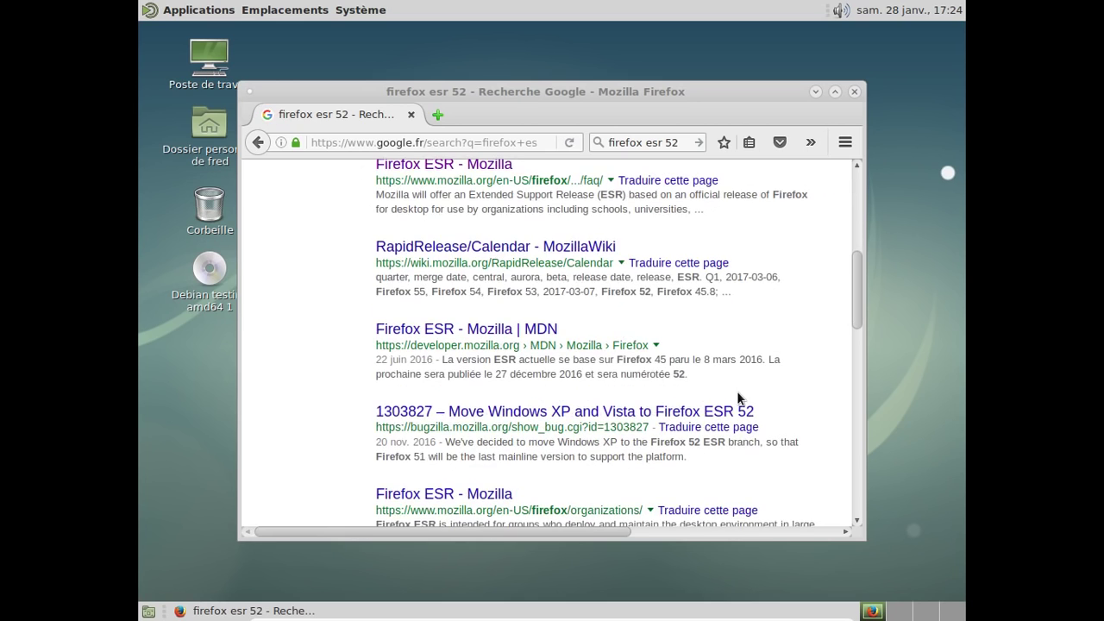
- Open the RapidRelease/Calendar MozillaWiki result in a maximized window, review the future branch dates table, and close Firefox
{"action": "left_click", "coordinate": [547, 249]}
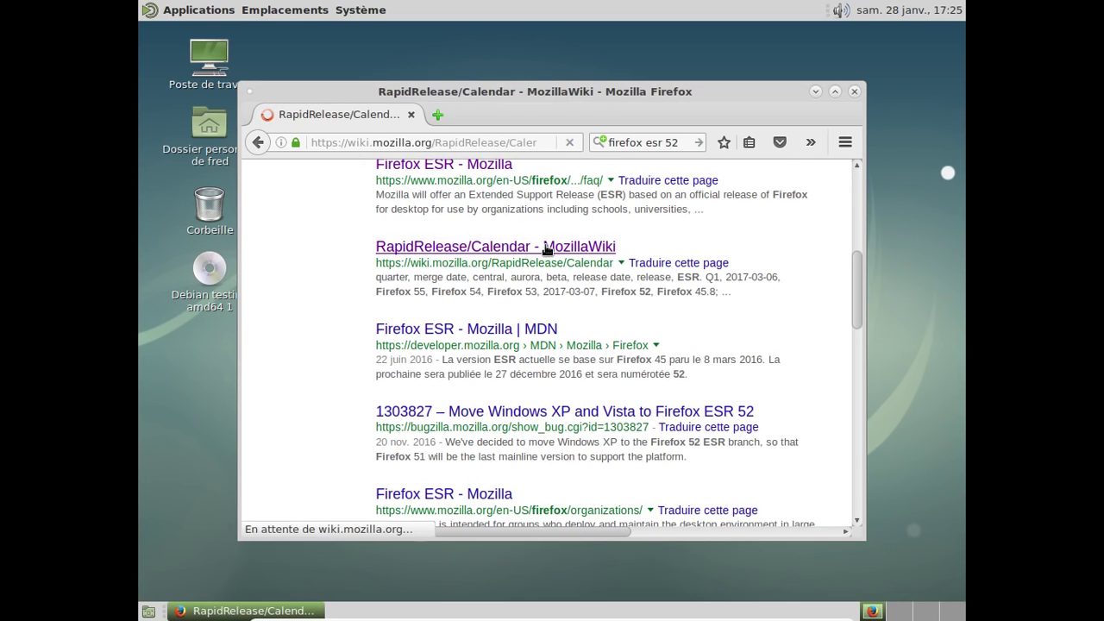
{"action": "left_click", "coordinate": [835, 92]}
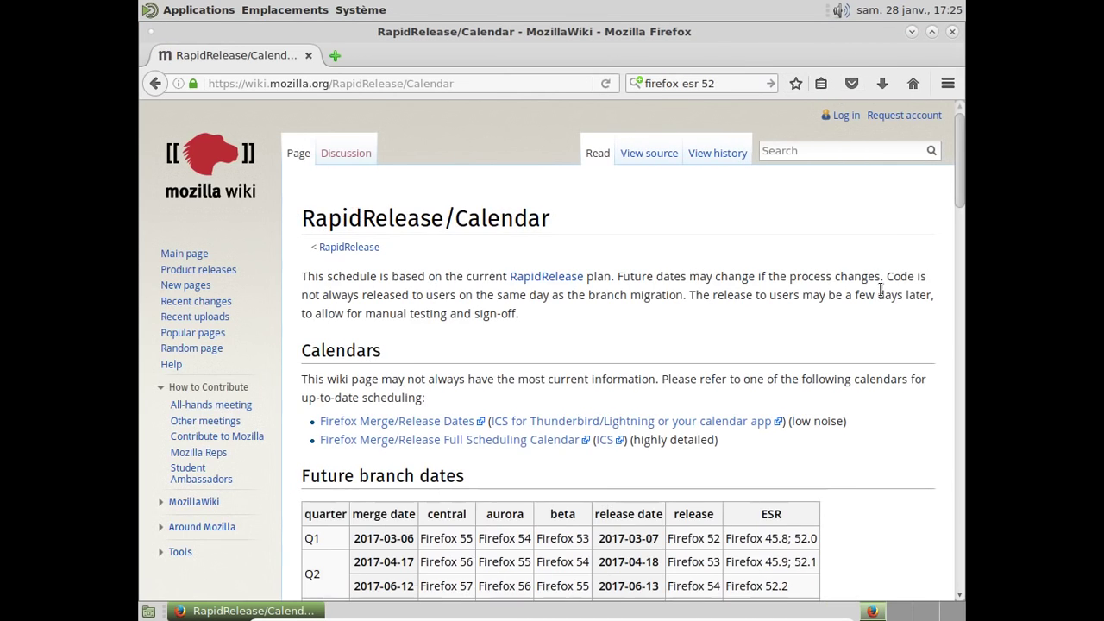
{"action": "scroll", "coordinate": [879, 289], "scroll_direction": "down", "scroll_amount": 4}
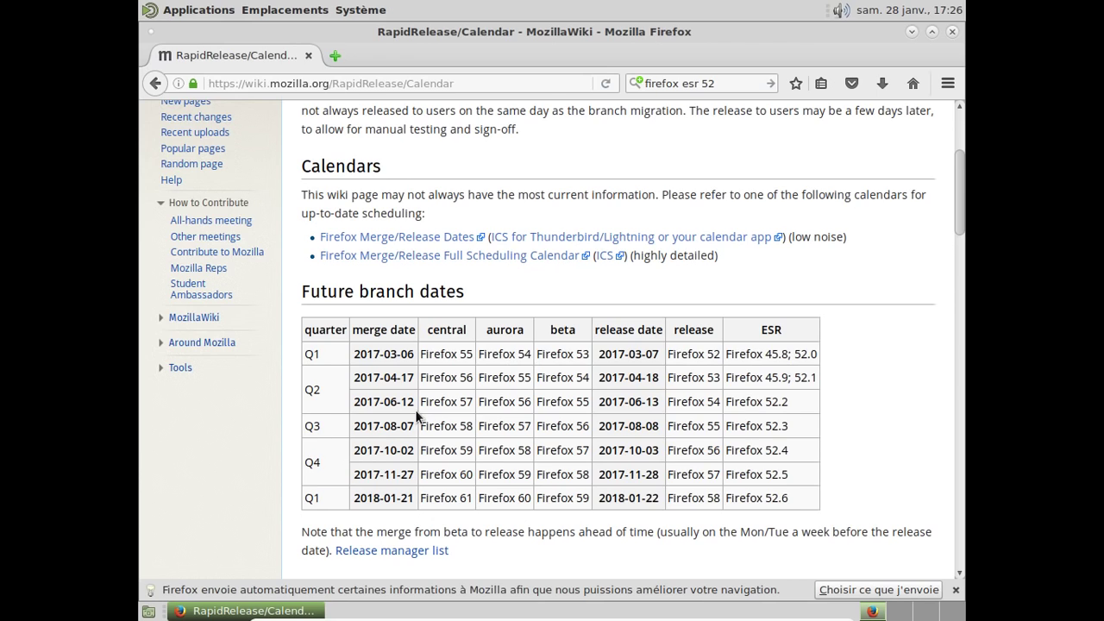
{"action": "left_click", "coordinate": [952, 32]}
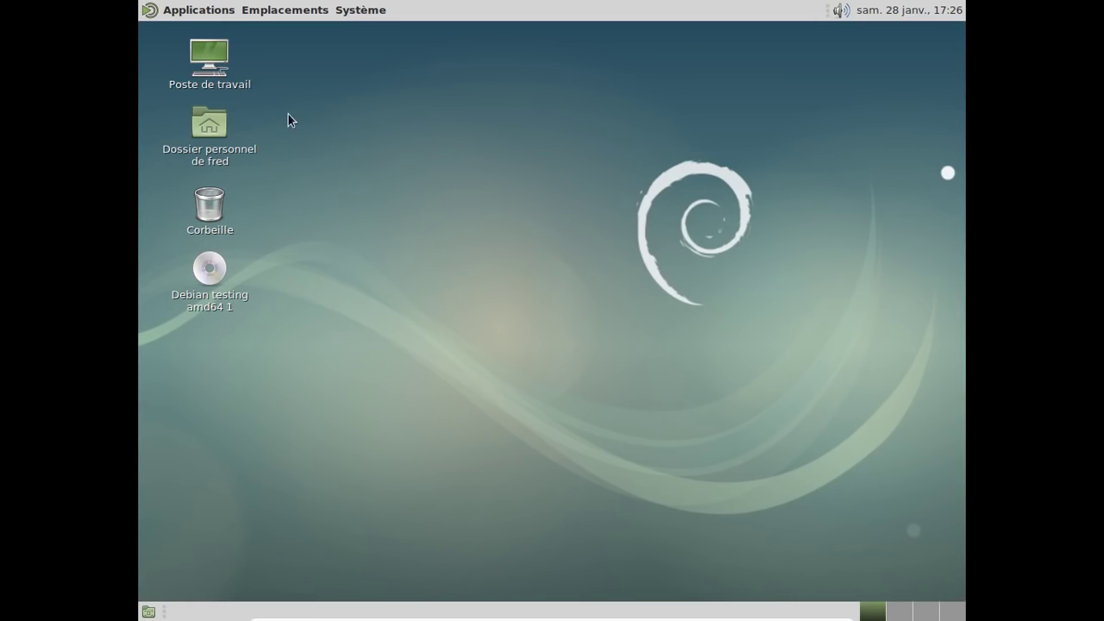
- Launch the Synaptic package manager and authenticate with the root password
{"action": "left_click", "coordinate": [170, 7]}
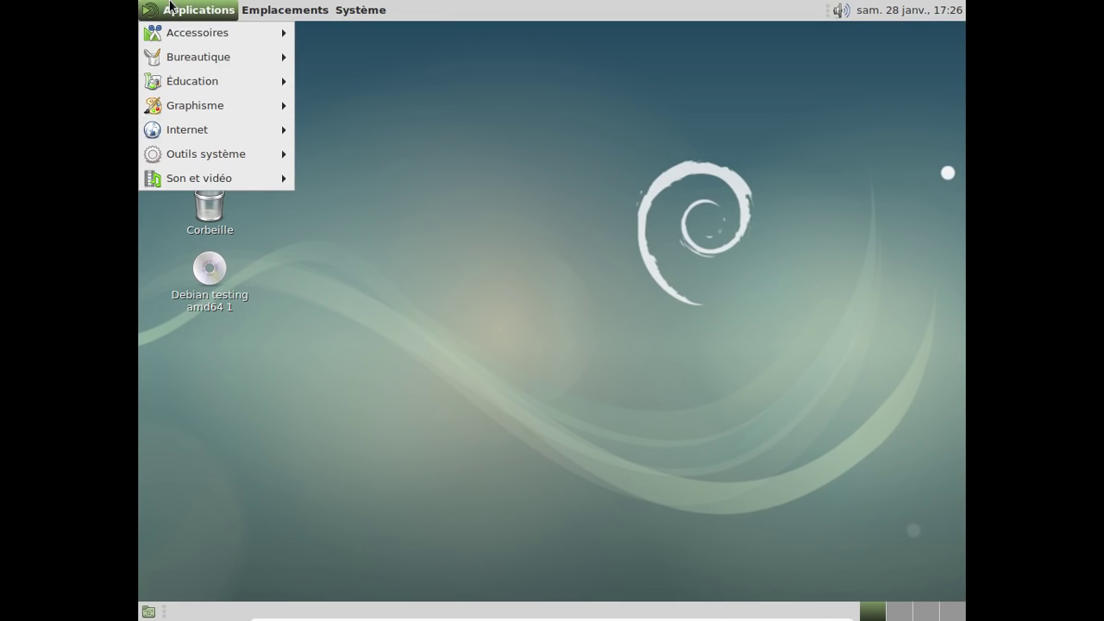
{"action": "mouse_move", "coordinate": [360, 9]}
{"action": "mouse_move", "coordinate": [389, 61]}
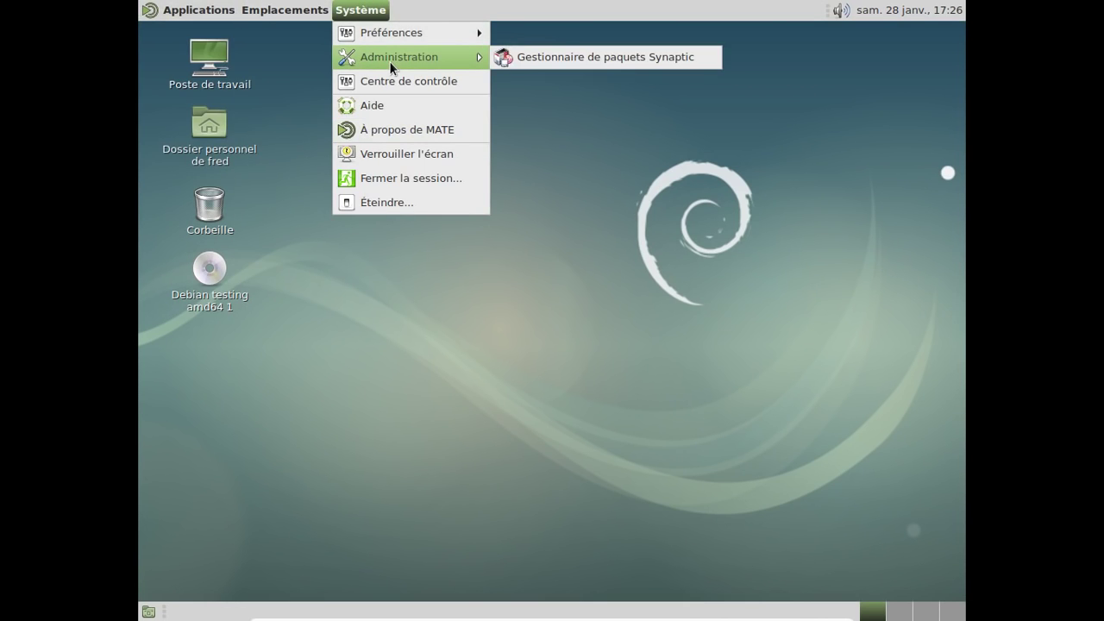
{"action": "left_click", "coordinate": [525, 60]}
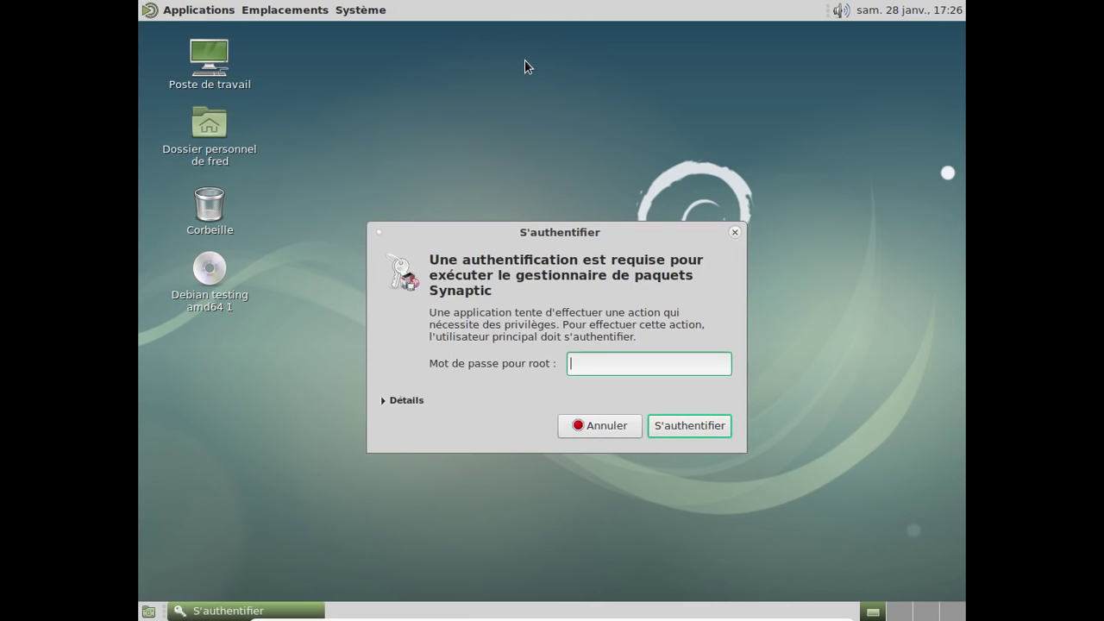
{"action": "type", "text": "********"}
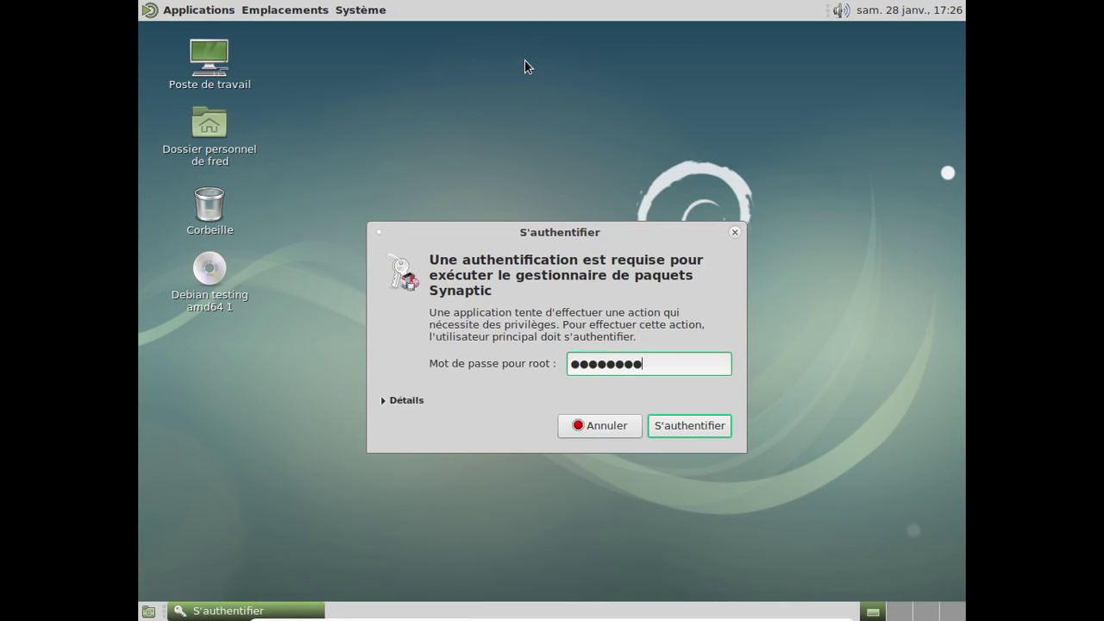
{"action": "key", "text": "Return"}
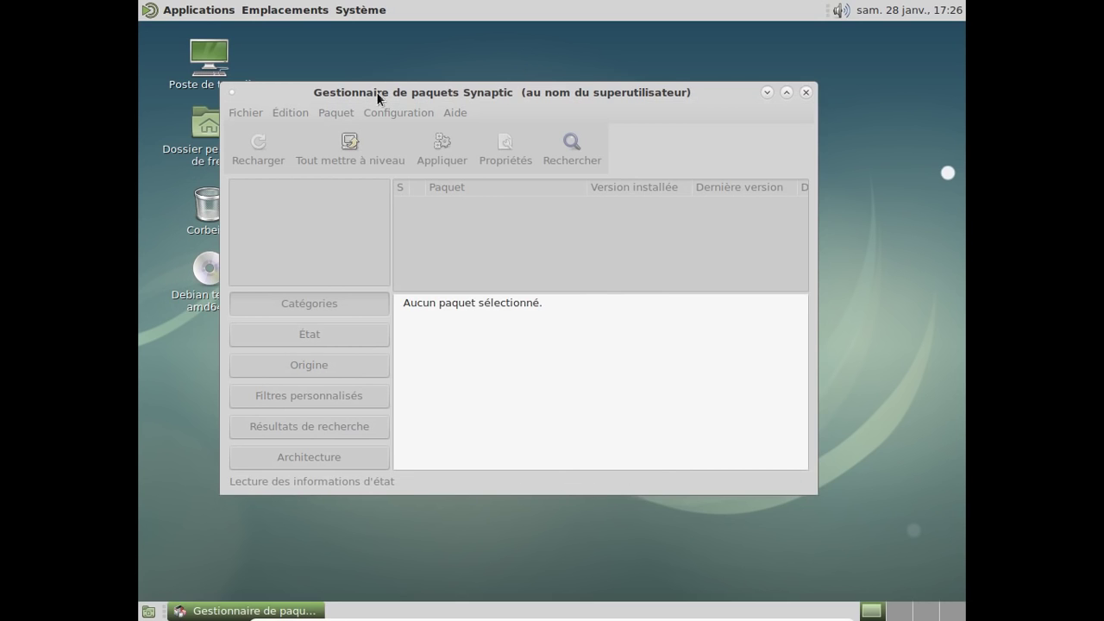
- View the contents of the personal home folder and close its window
{"action": "left_click", "coordinate": [205, 131]}
{"action": "double_click", "coordinate": [205, 132]}
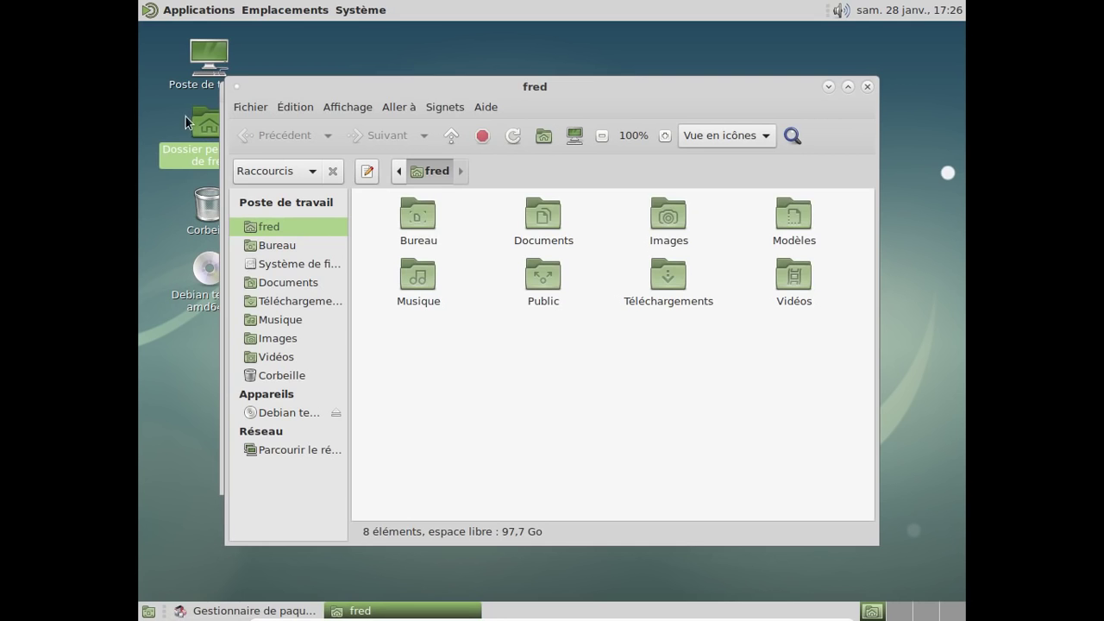
{"action": "left_click", "coordinate": [865, 87]}
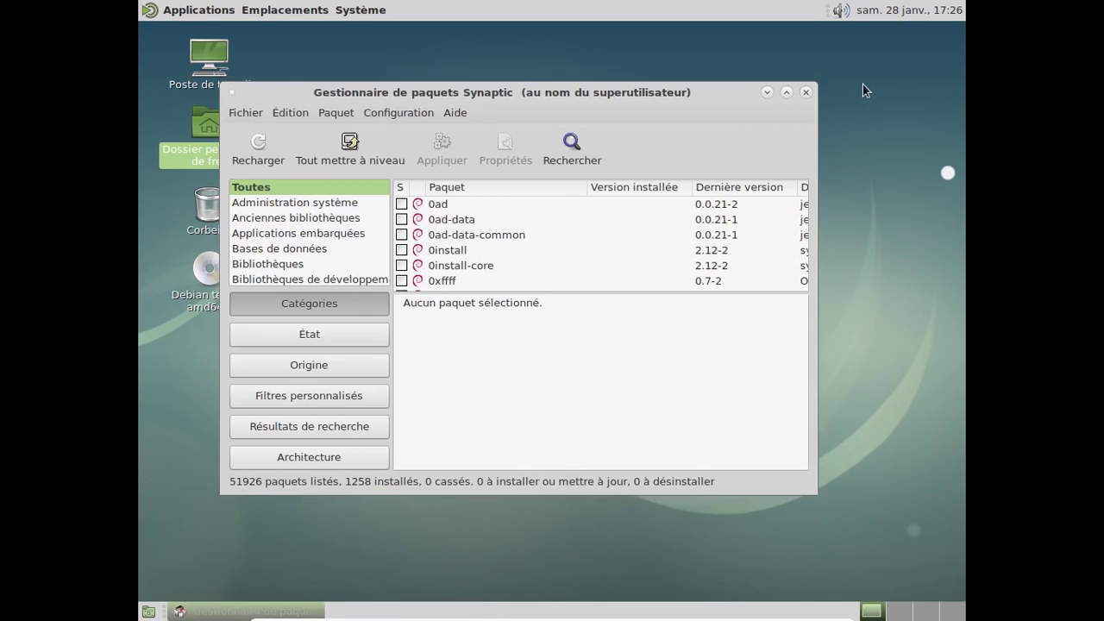
- Search Synaptic for "icedove" in package names and descriptions
{"action": "left_click", "coordinate": [560, 147]}
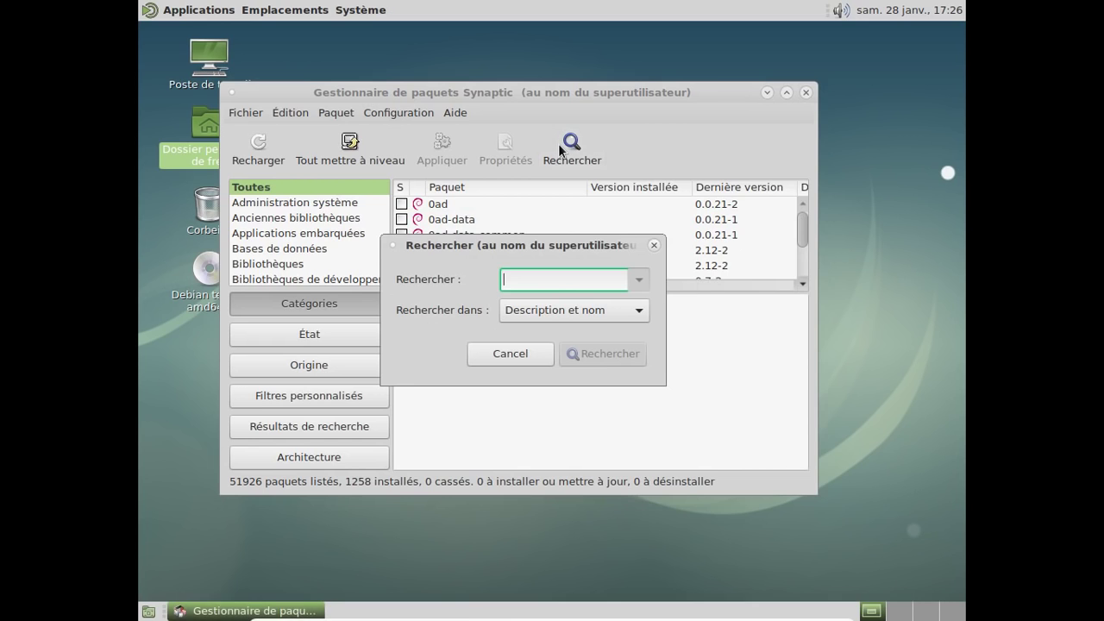
{"action": "type", "text": "caja"}
{"action": "key", "text": "Return"}
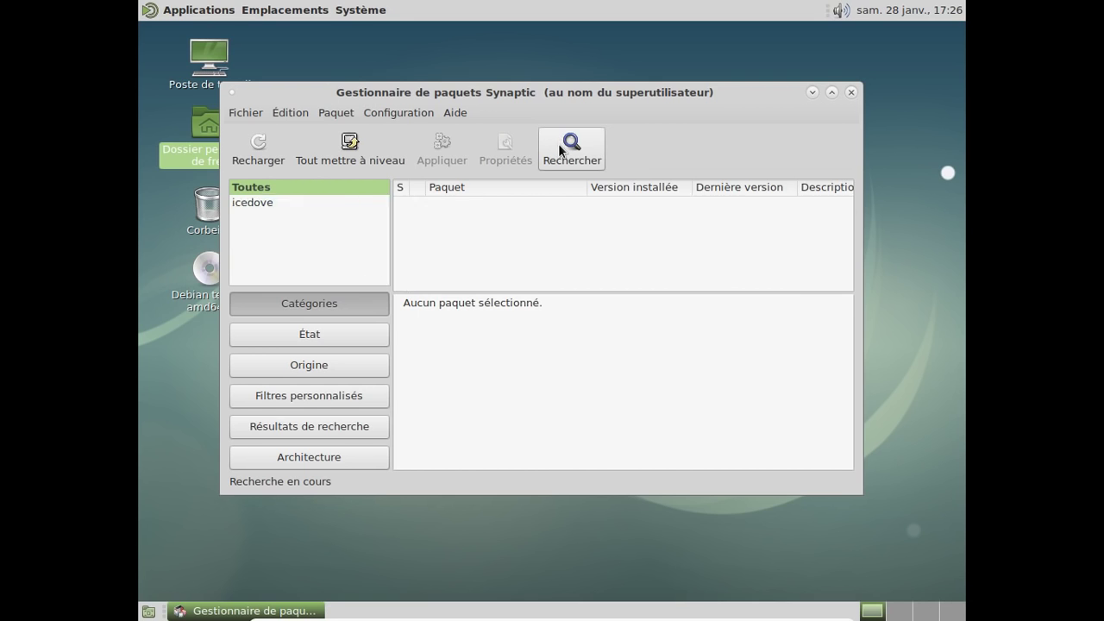
- Mark the icedove package for installation, accepting iceowl-extension as an additional change
{"action": "scroll", "coordinate": [612, 248], "scroll_direction": "down", "scroll_amount": 1}
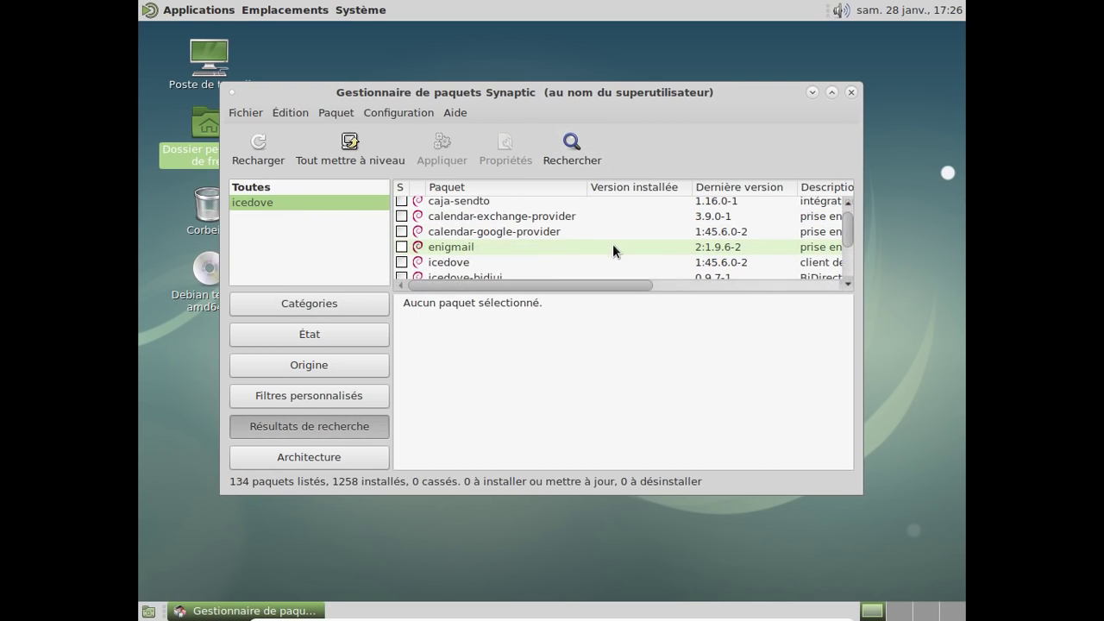
{"action": "left_click", "coordinate": [543, 259]}
{"action": "right_click", "coordinate": [544, 258]}
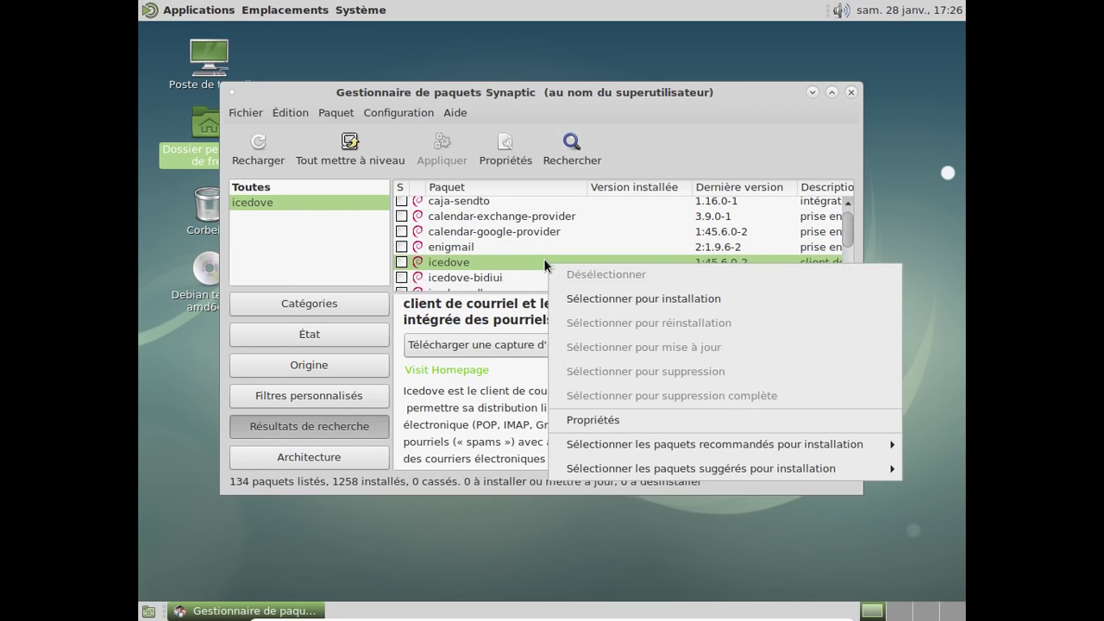
{"action": "left_click", "coordinate": [614, 296]}
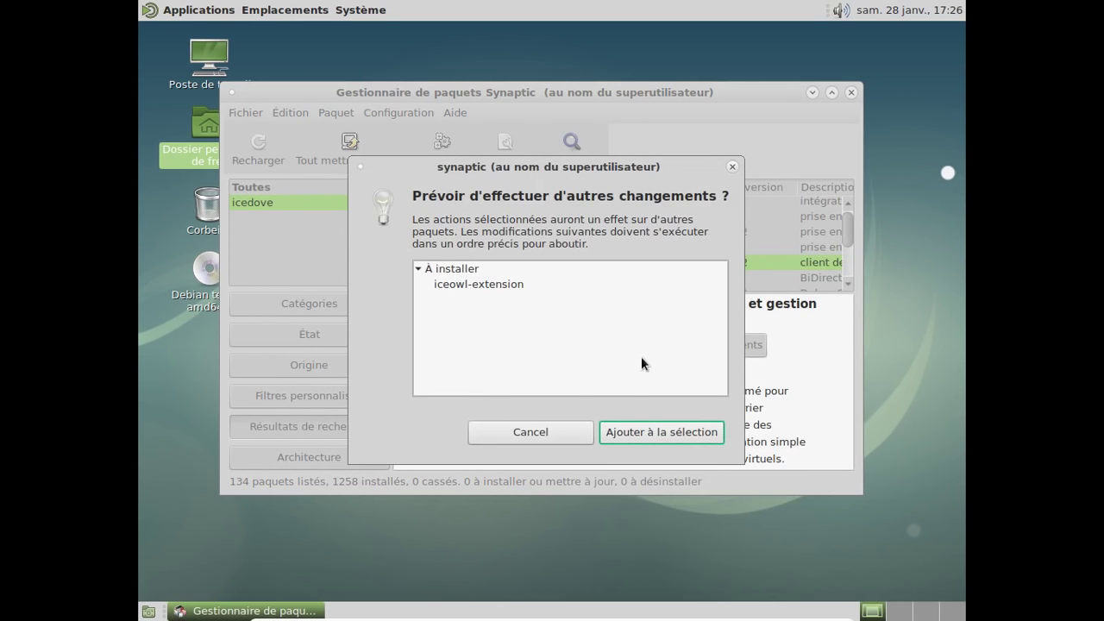
{"action": "left_click", "coordinate": [680, 434]}
- Mark the French language package icedove-l10n-fr for installation and apply all marked changes
{"action": "scroll", "coordinate": [628, 220], "scroll_direction": "down", "scroll_amount": 3}
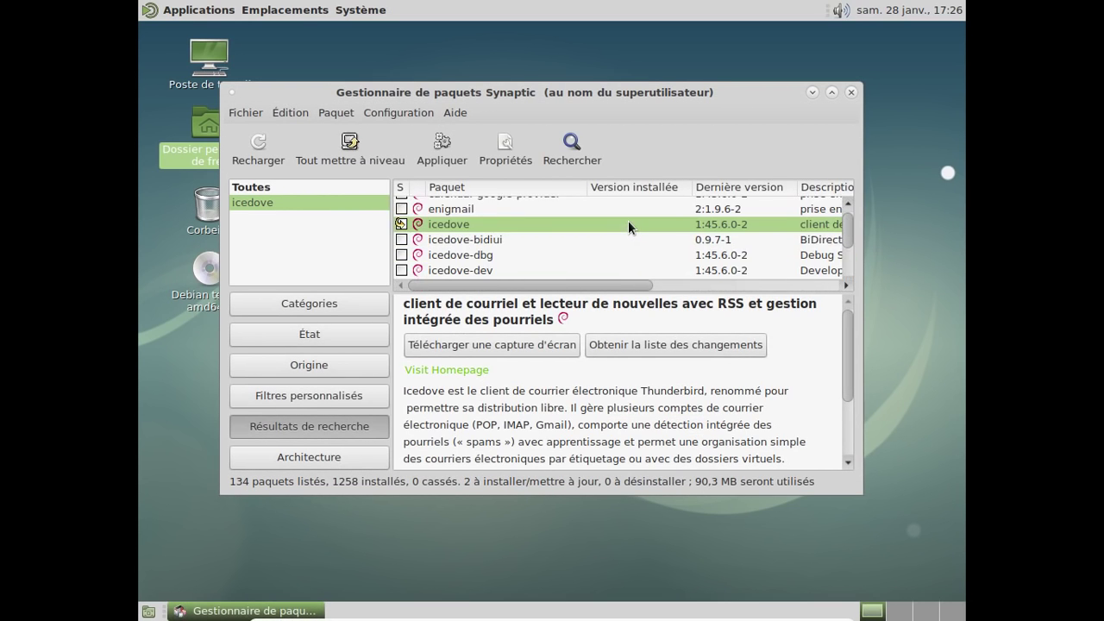
{"action": "scroll", "coordinate": [628, 223], "scroll_direction": "down", "scroll_amount": 5}
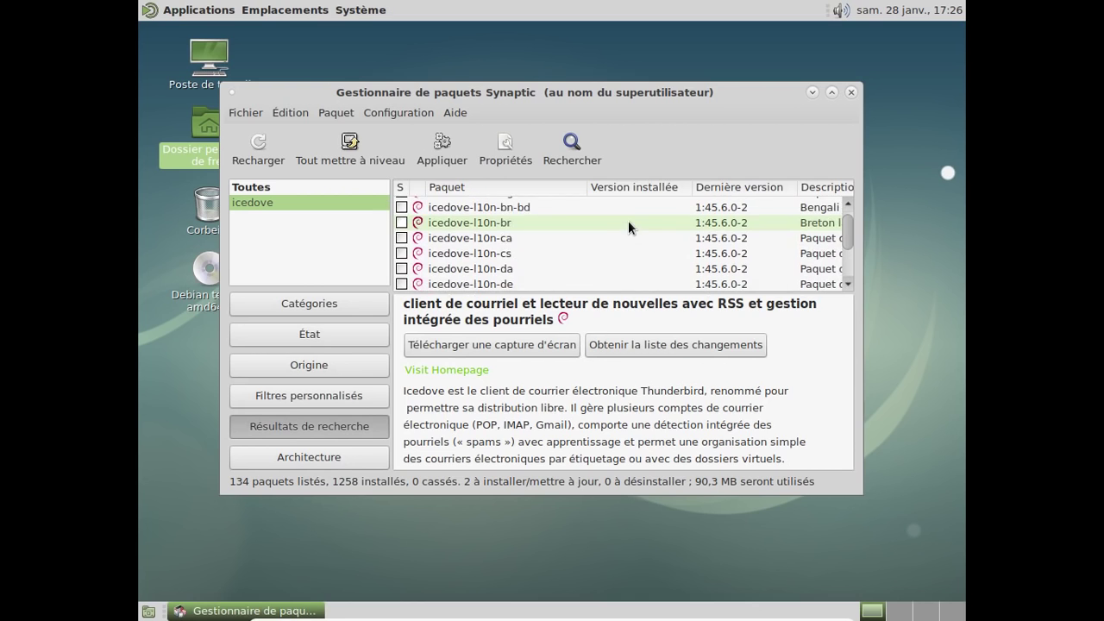
{"action": "scroll", "coordinate": [628, 227], "scroll_direction": "down", "scroll_amount": 1}
{"action": "scroll", "coordinate": [628, 220], "scroll_direction": "down", "scroll_amount": 4}
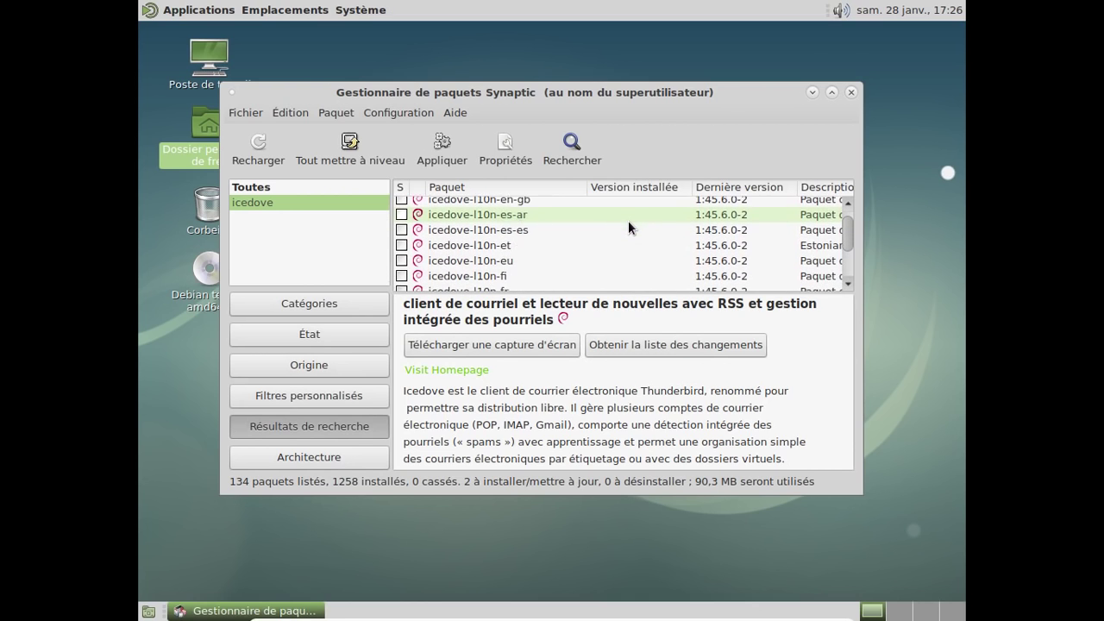
{"action": "left_click", "coordinate": [595, 250]}
{"action": "right_click", "coordinate": [595, 250]}
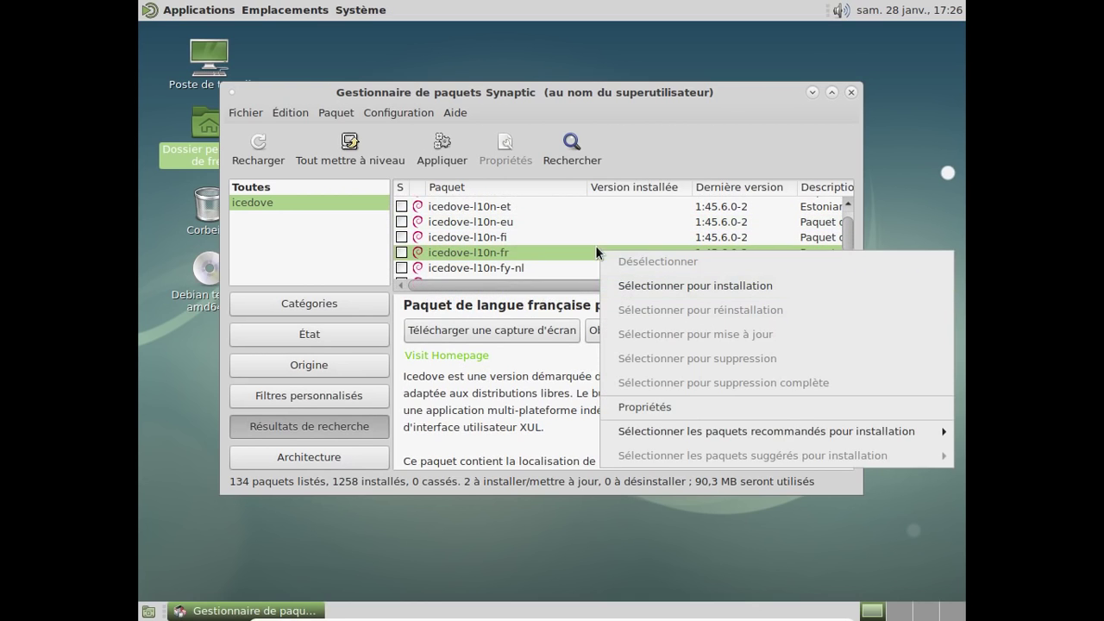
{"action": "left_click", "coordinate": [669, 284]}
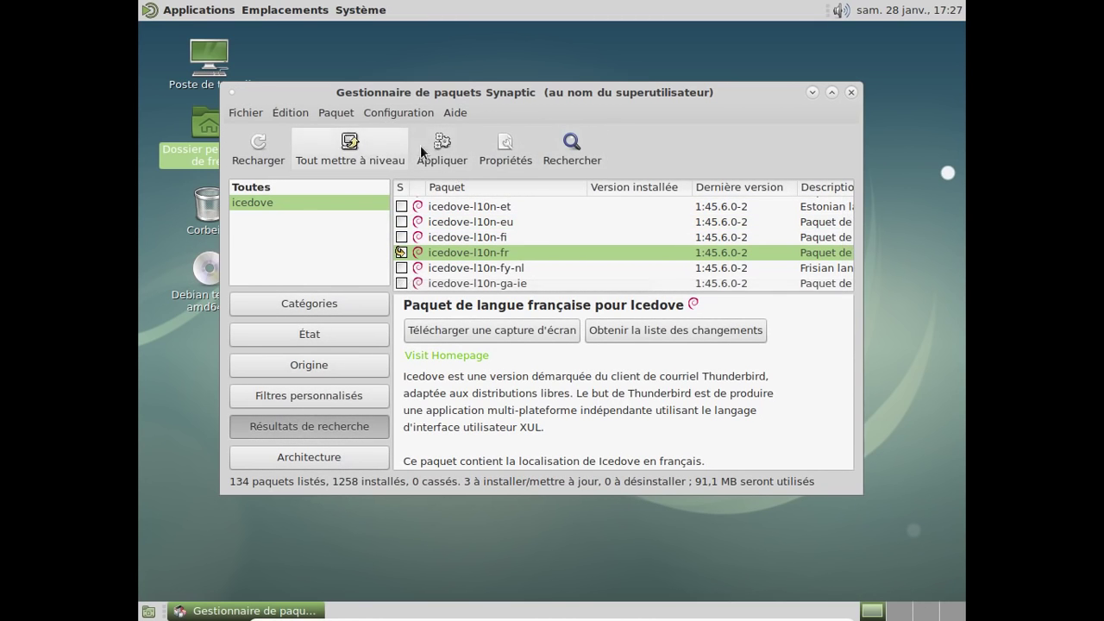
{"action": "left_click", "coordinate": [438, 144]}
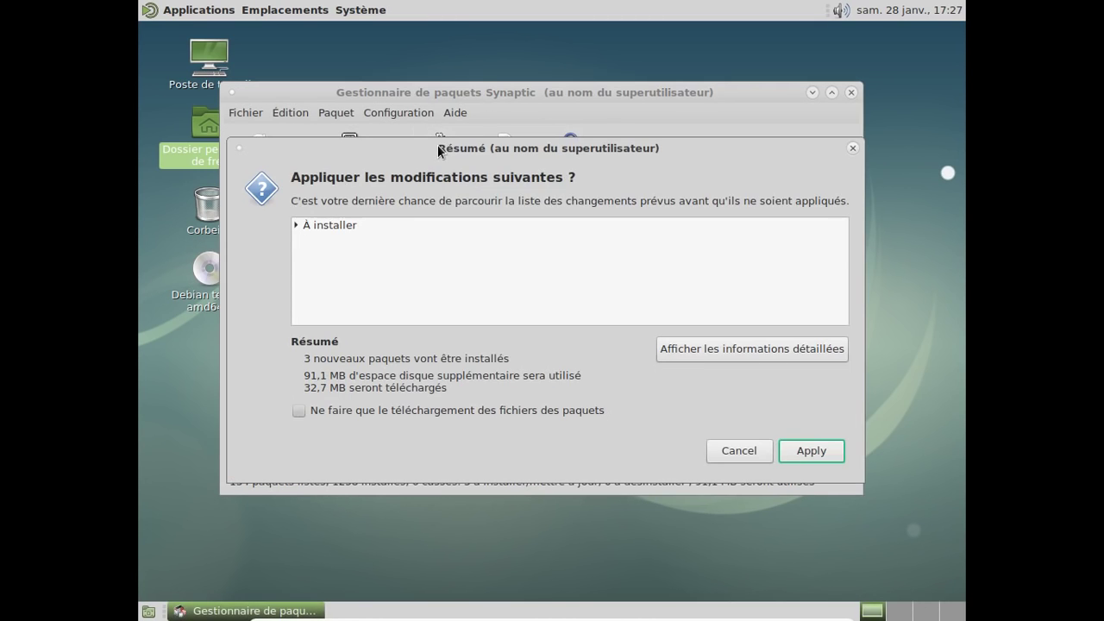
{"action": "left_click", "coordinate": [807, 454]}
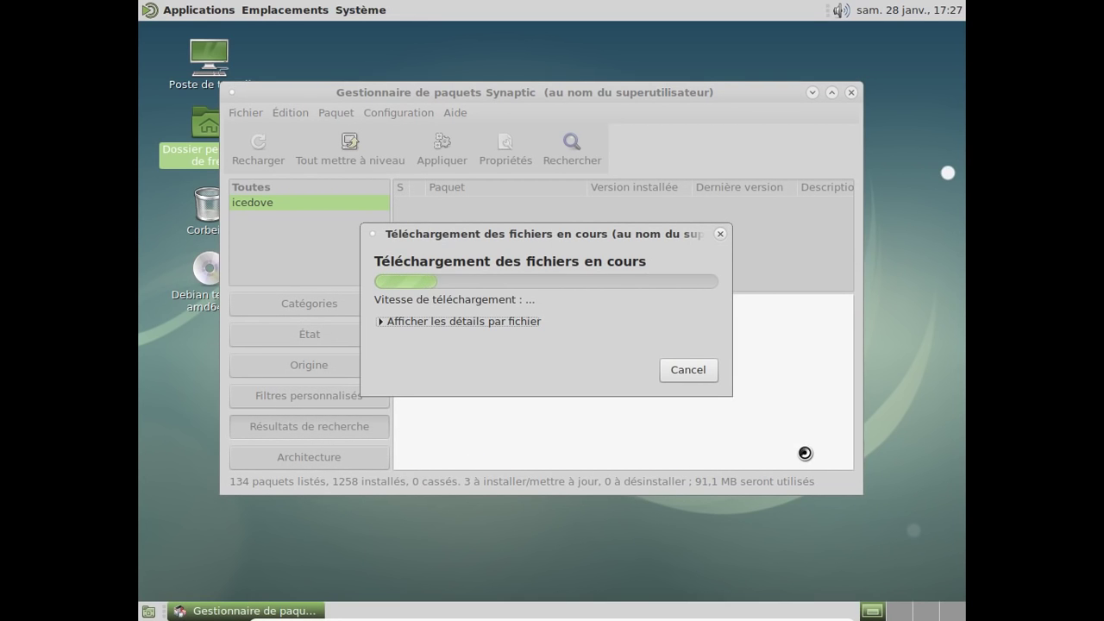
{"action": "left_click", "coordinate": [339, 18]}
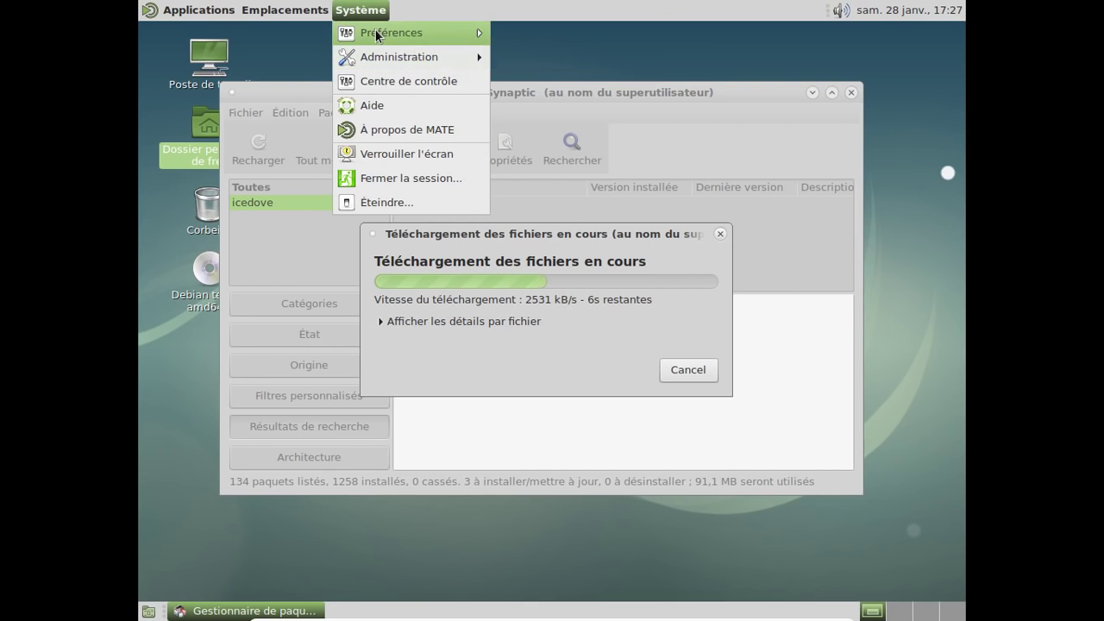
{"action": "mouse_move", "coordinate": [377, 35]}
{"action": "mouse_move", "coordinate": [575, 58]}
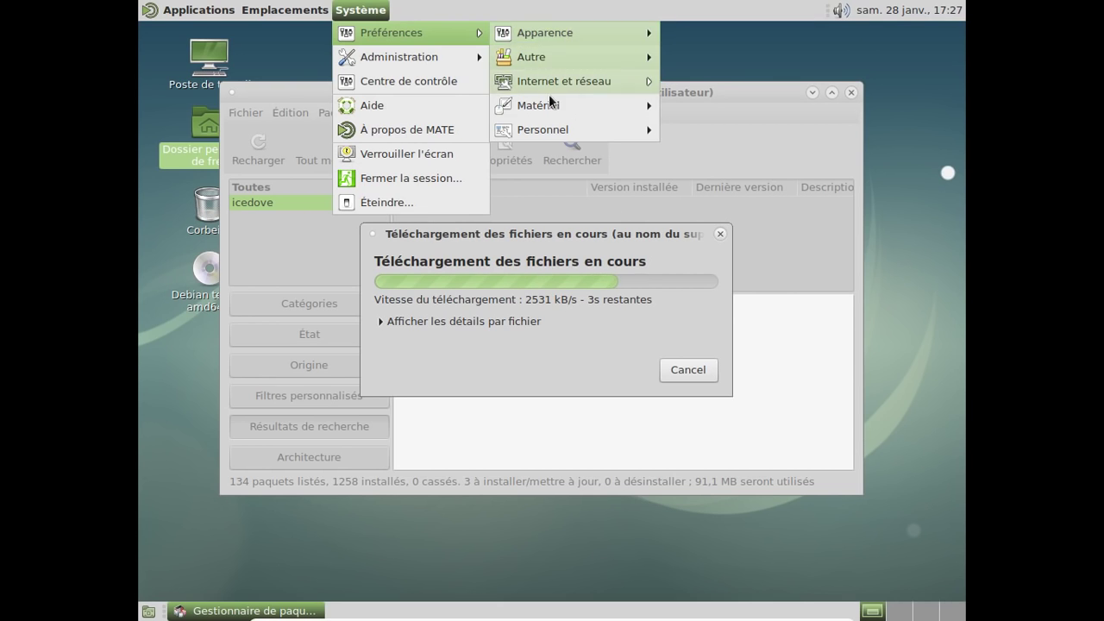
{"action": "left_click", "coordinate": [297, 66]}
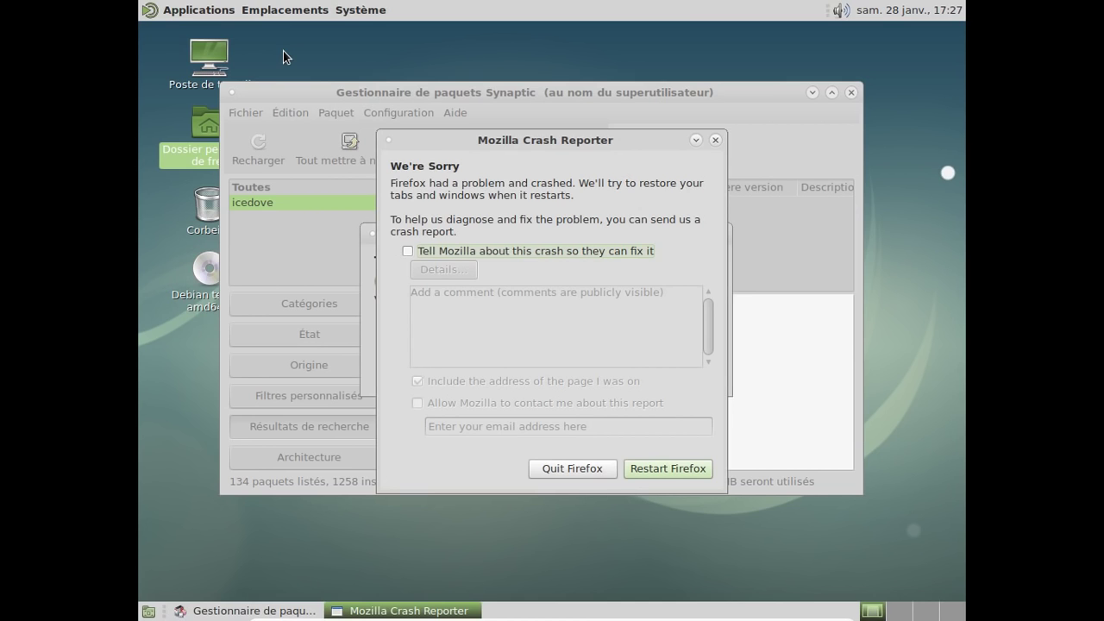
- Quit Firefox from the Mozilla Crash Reporter without sending a report
{"action": "left_click", "coordinate": [578, 465]}
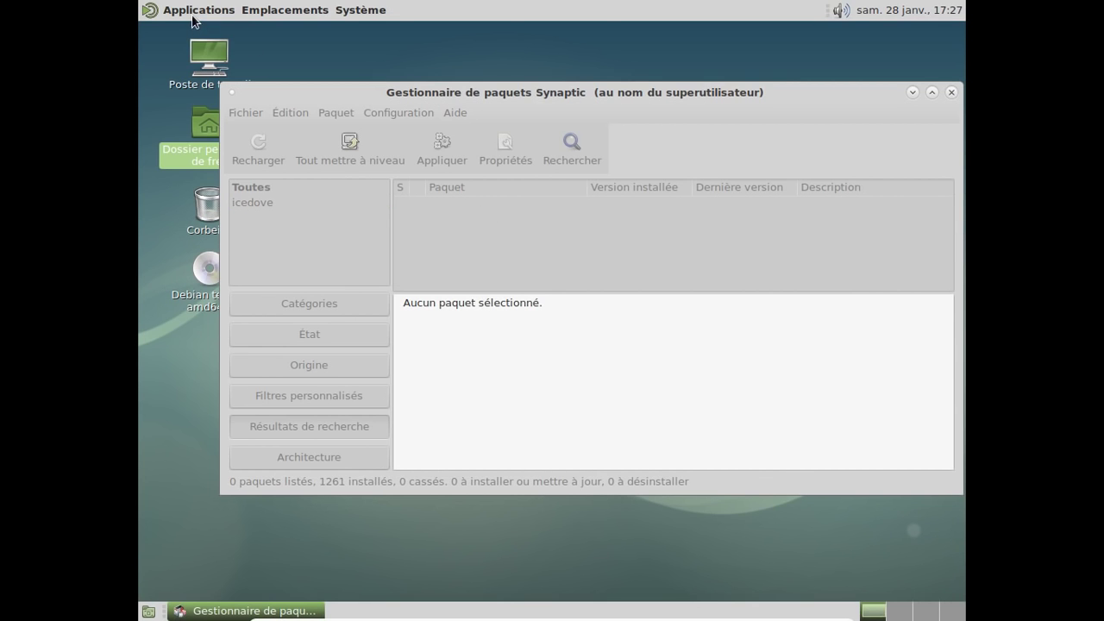
- Launch Icedove, dismissing its new e-mail address welcome dialog and closing the Events pane
{"action": "left_click", "coordinate": [195, 16]}
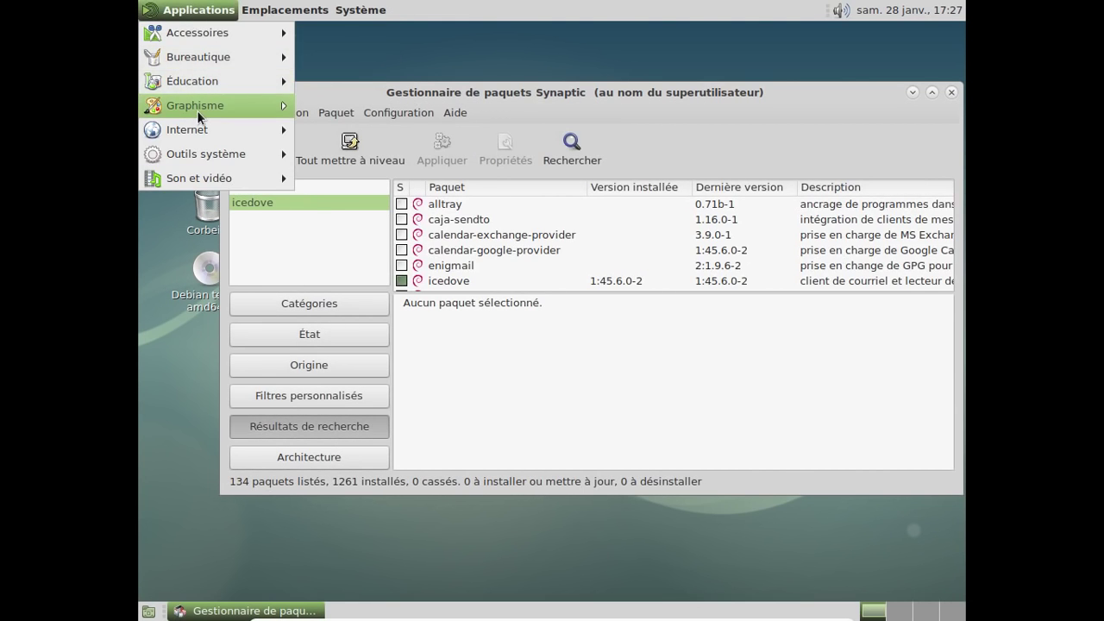
{"action": "mouse_move", "coordinate": [200, 128]}
{"action": "left_click", "coordinate": [351, 146]}
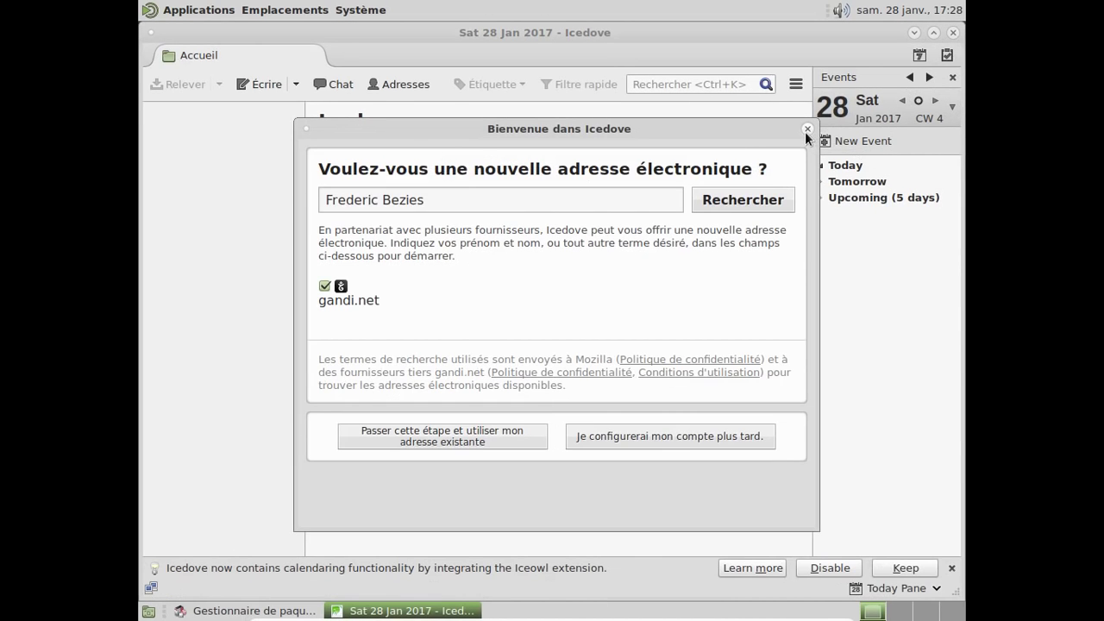
{"action": "left_click", "coordinate": [806, 129]}
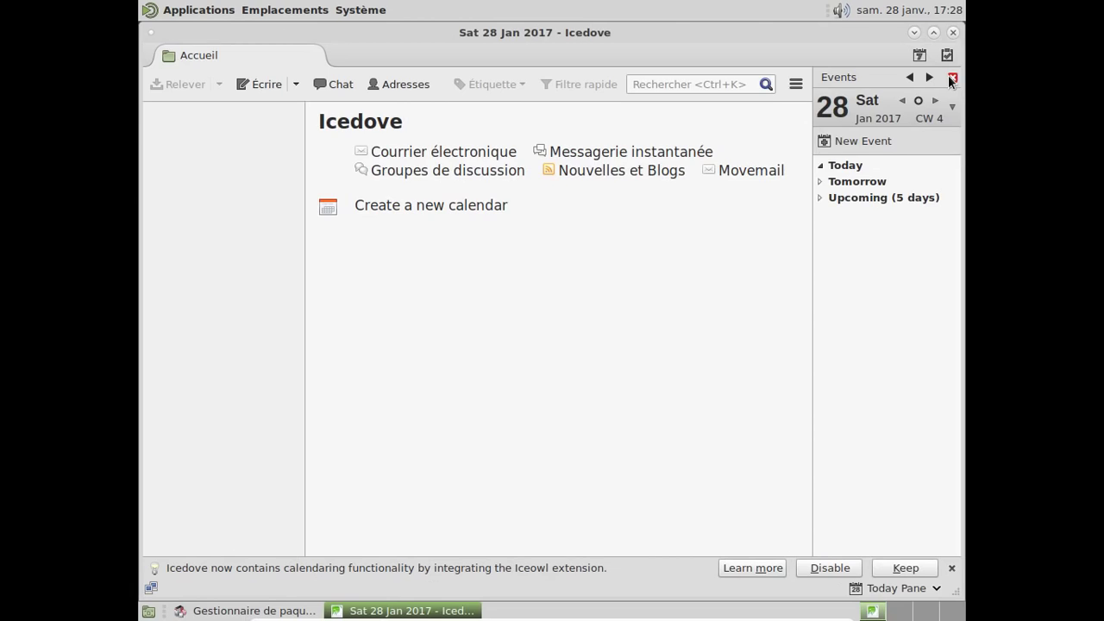
{"action": "left_click", "coordinate": [952, 78]}
- Open Icedove's add-ons manager
{"action": "left_click", "coordinate": [948, 82]}
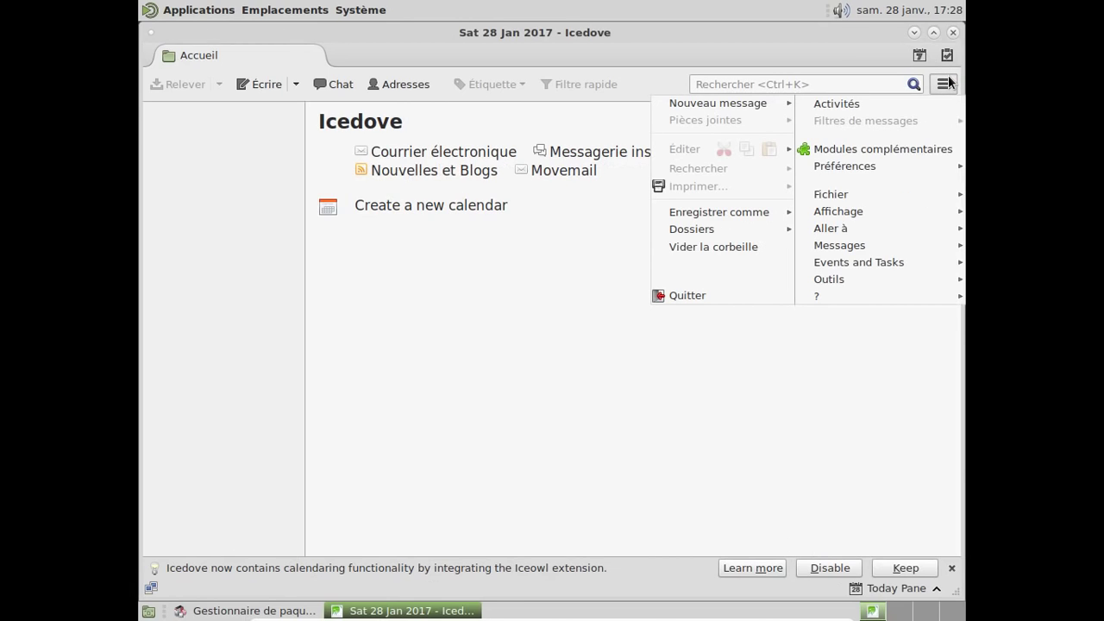
{"action": "left_click", "coordinate": [873, 148]}
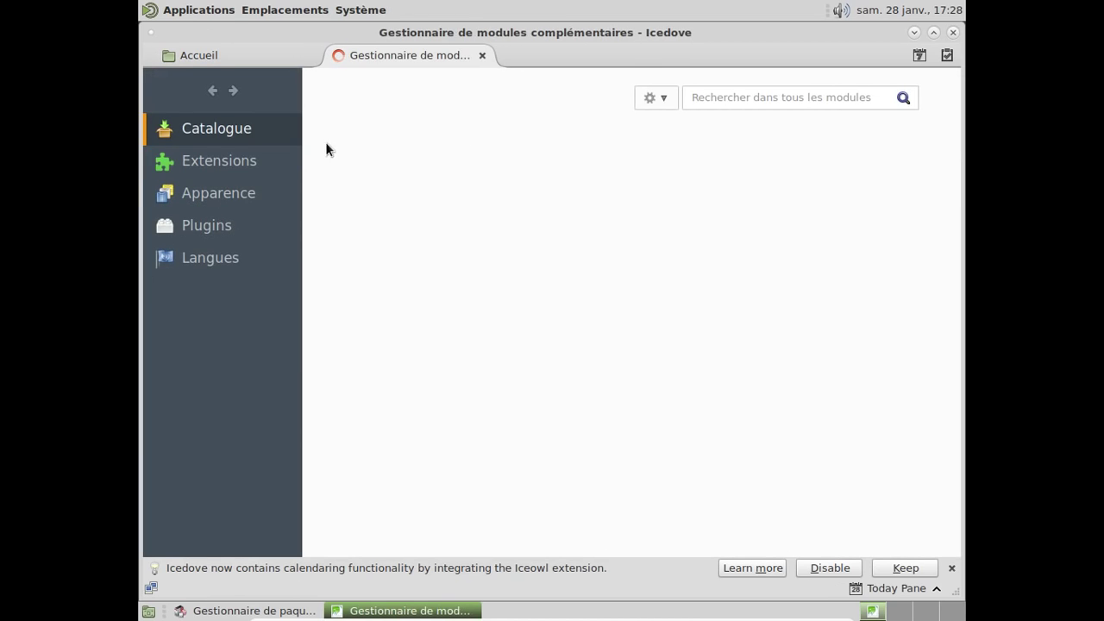
- Disable the Iceowl calendar extension and restart Icedove, dismissing its welcome dialog
{"action": "left_click", "coordinate": [280, 160]}
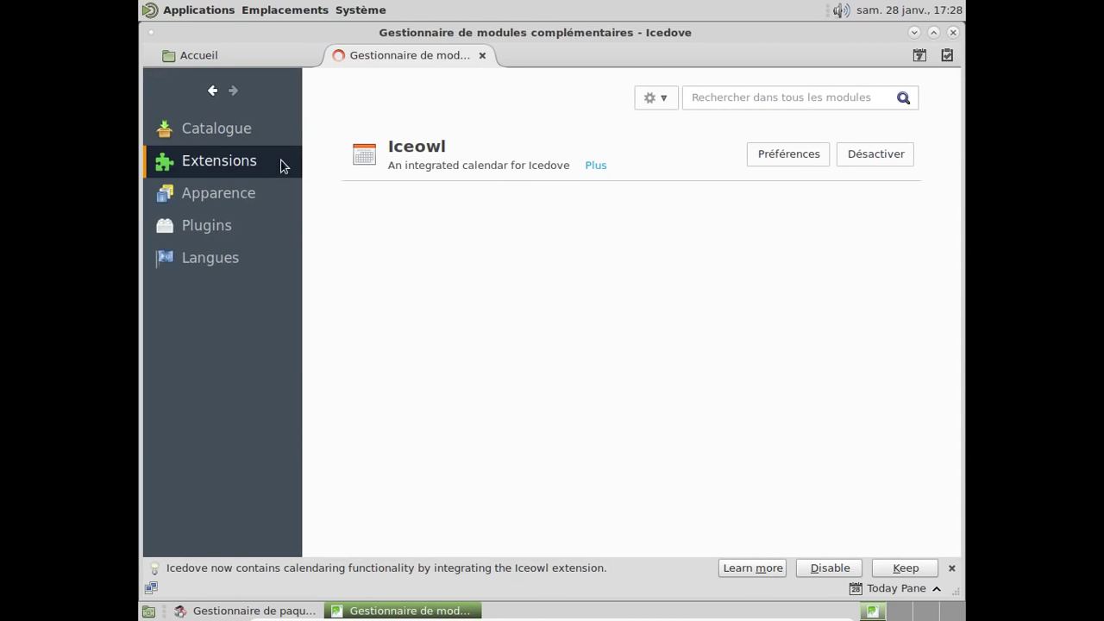
{"action": "left_click", "coordinate": [865, 157]}
{"action": "left_click", "coordinate": [742, 147]}
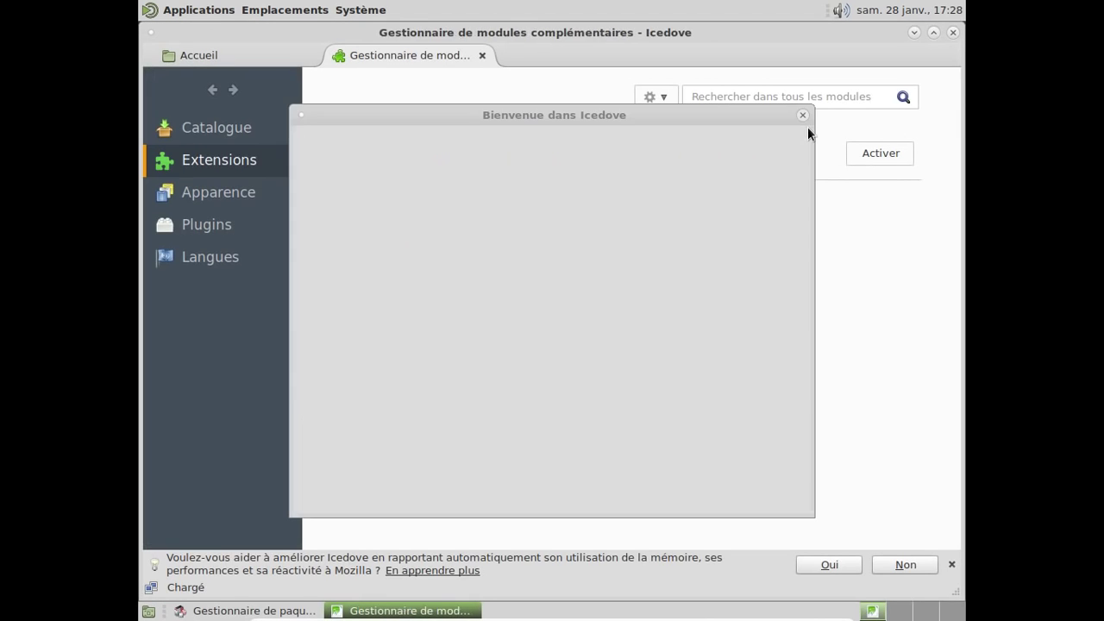
{"action": "left_click", "coordinate": [802, 116]}
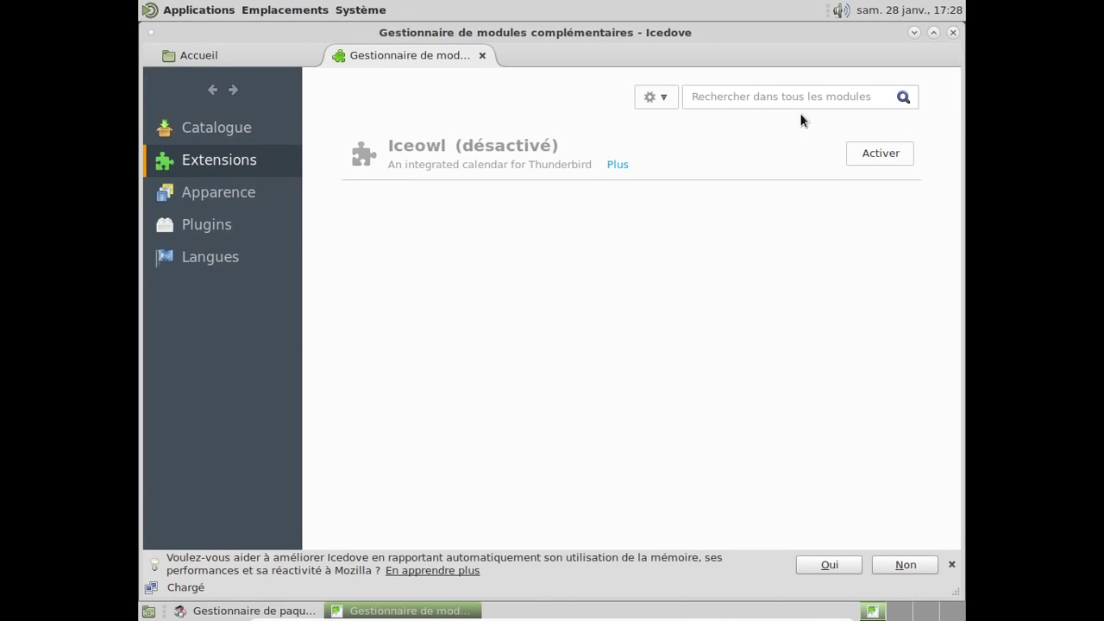
- Search the available add-ons for lightning and look through the results for the calendar extension
{"action": "left_click", "coordinate": [746, 97]}
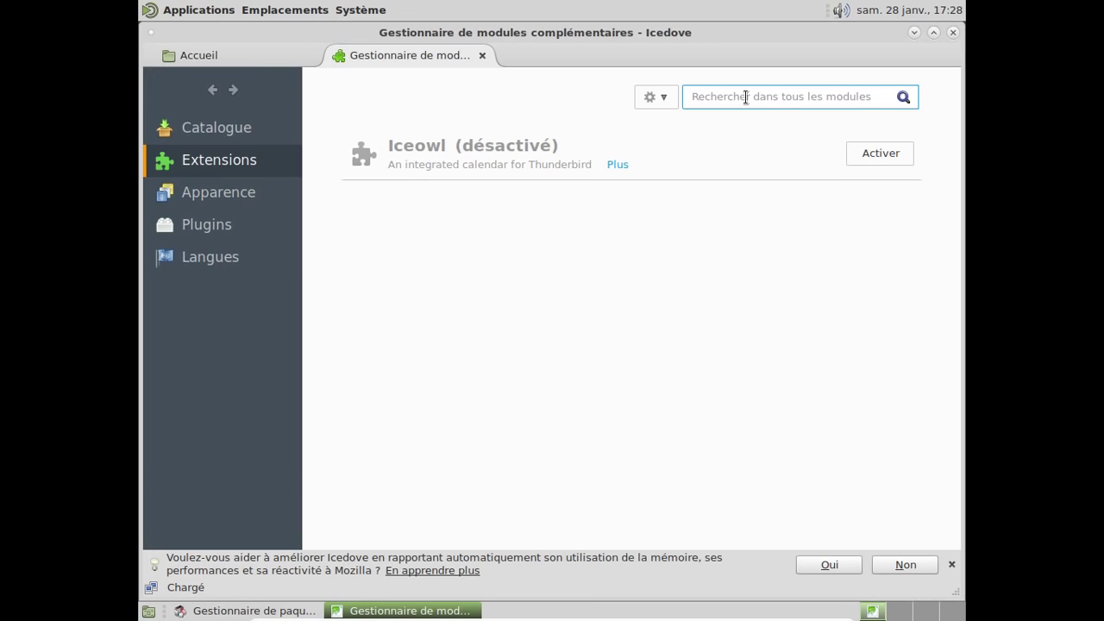
{"action": "type", "text": "lightning"}
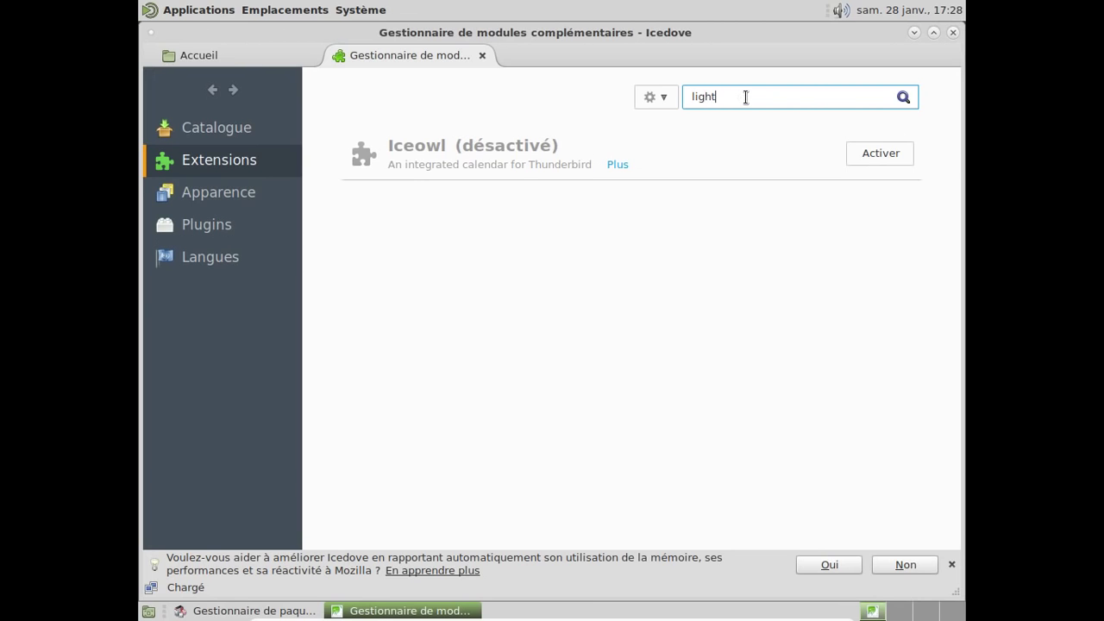
{"action": "key", "text": "Return"}
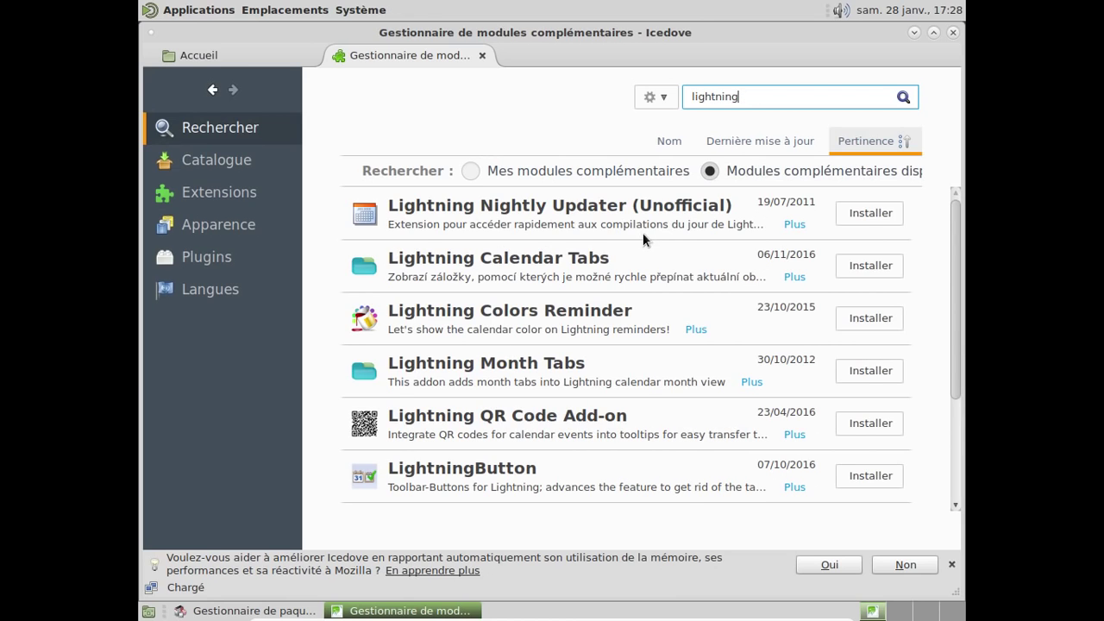
{"action": "scroll", "coordinate": [639, 231], "scroll_direction": "down", "scroll_amount": 3}
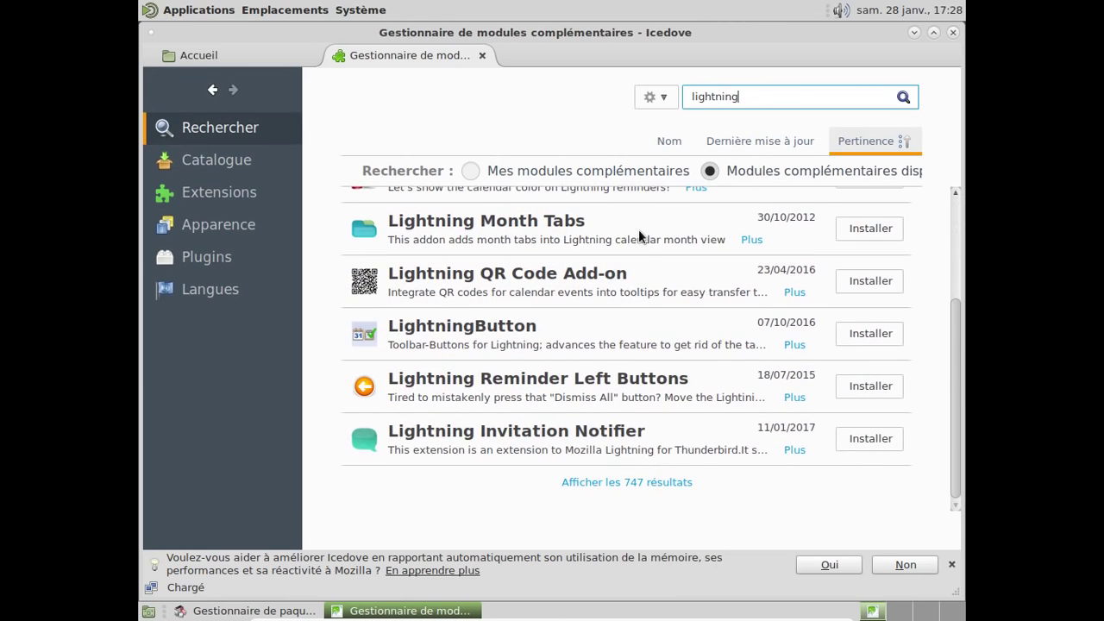
{"action": "scroll", "coordinate": [639, 234], "scroll_direction": "up", "scroll_amount": 3}
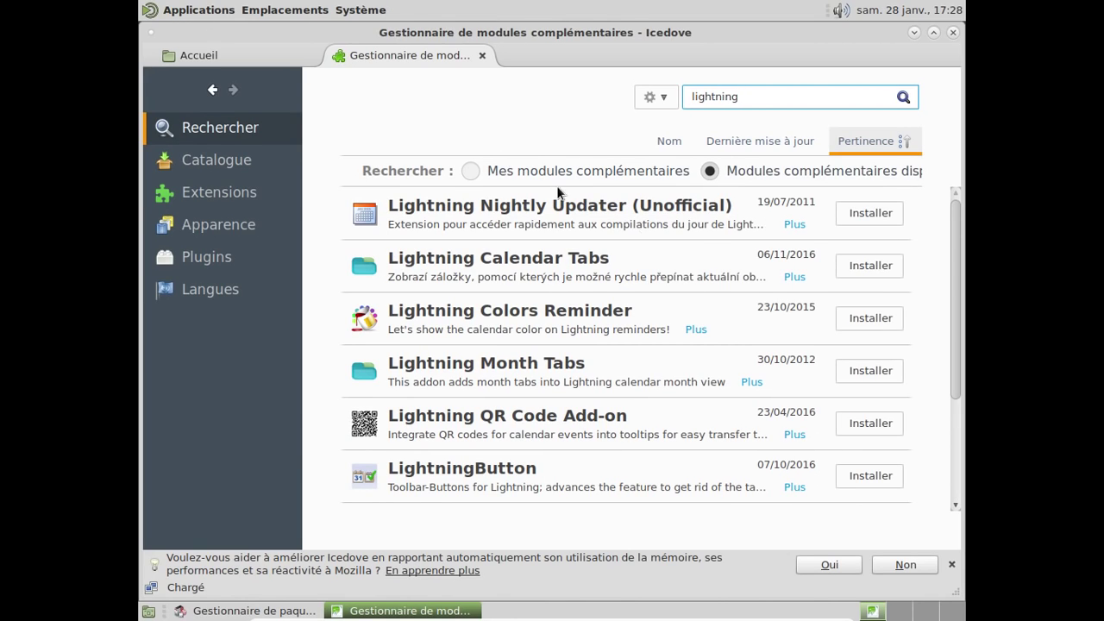
{"action": "left_click", "coordinate": [492, 171]}
{"action": "left_click", "coordinate": [730, 173]}
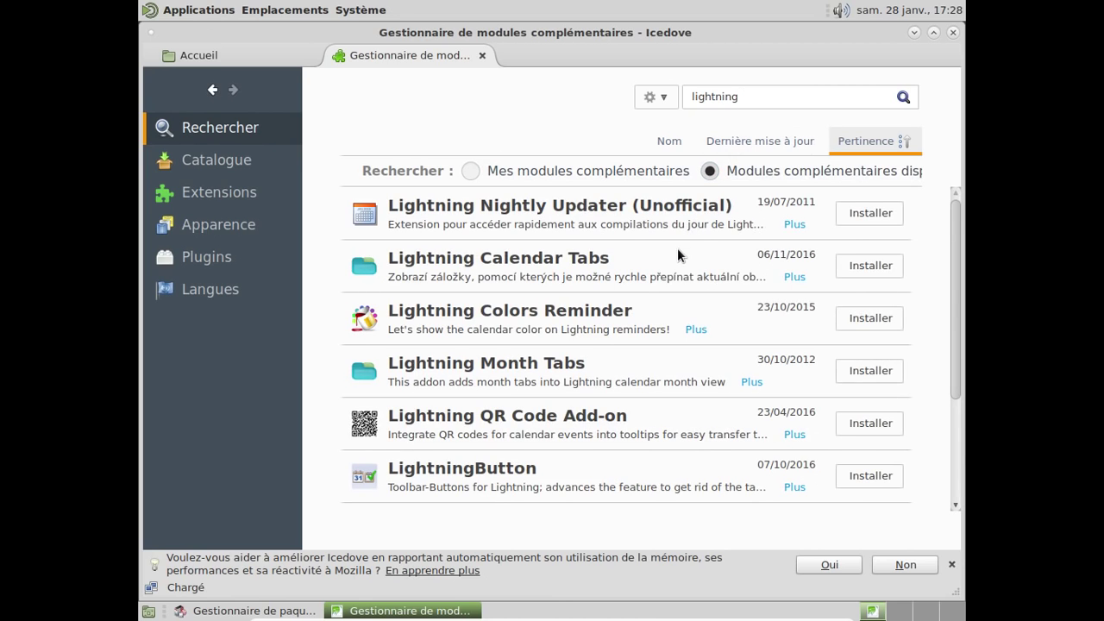
{"action": "scroll", "coordinate": [678, 250], "scroll_direction": "down", "scroll_amount": 3}
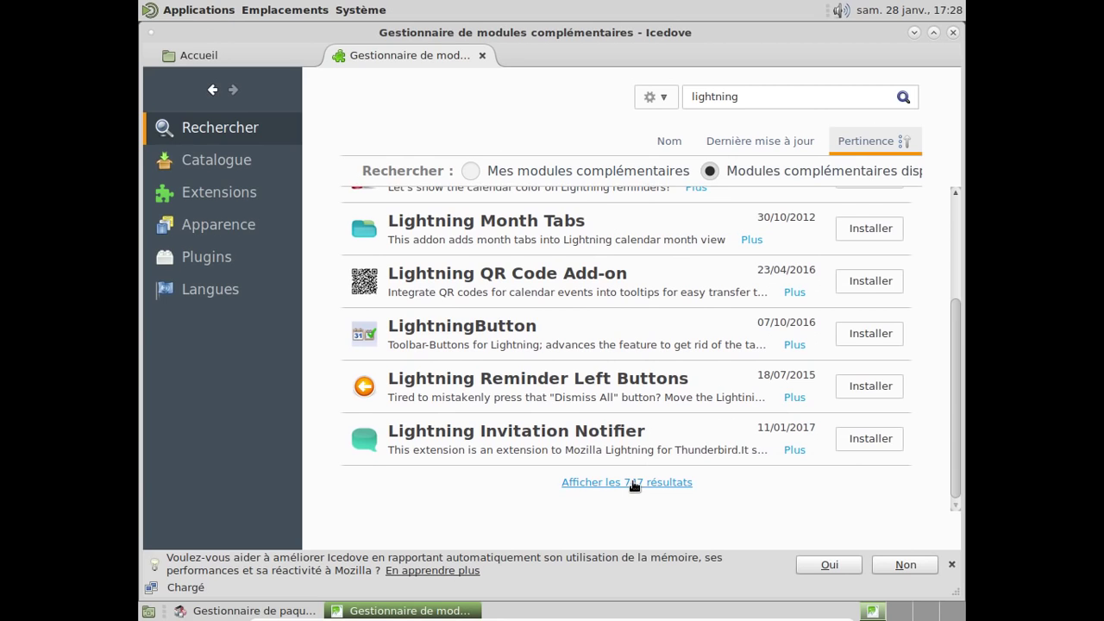
{"action": "scroll", "coordinate": [690, 398], "scroll_direction": "up", "scroll_amount": 2}
- Search the available add-ons for calendar, look through the results, and close Icedove
{"action": "left_click", "coordinate": [763, 96]}
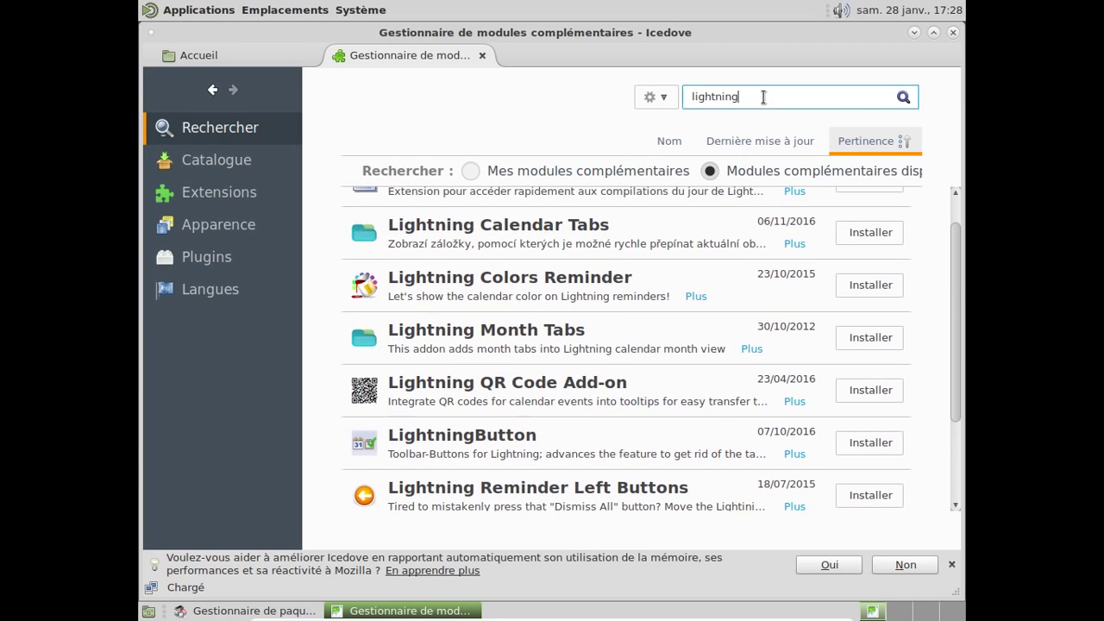
{"action": "key", "text": "ctrl+a"}
{"action": "type", "text": "calendar"}
{"action": "key", "text": "Return"}
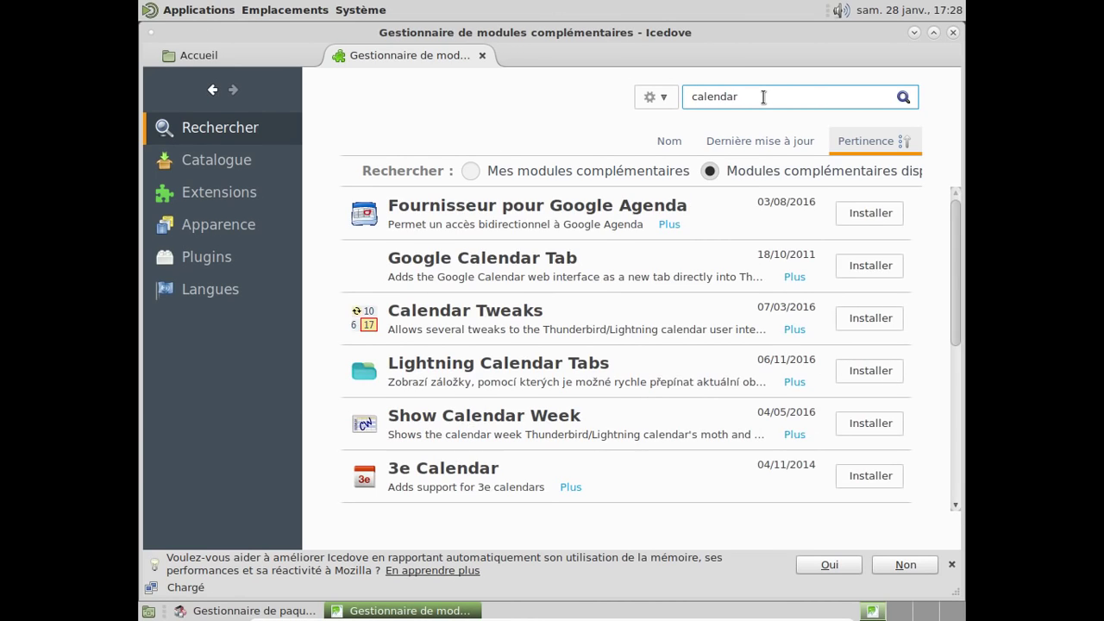
{"action": "scroll", "coordinate": [623, 250], "scroll_direction": "down", "scroll_amount": 2}
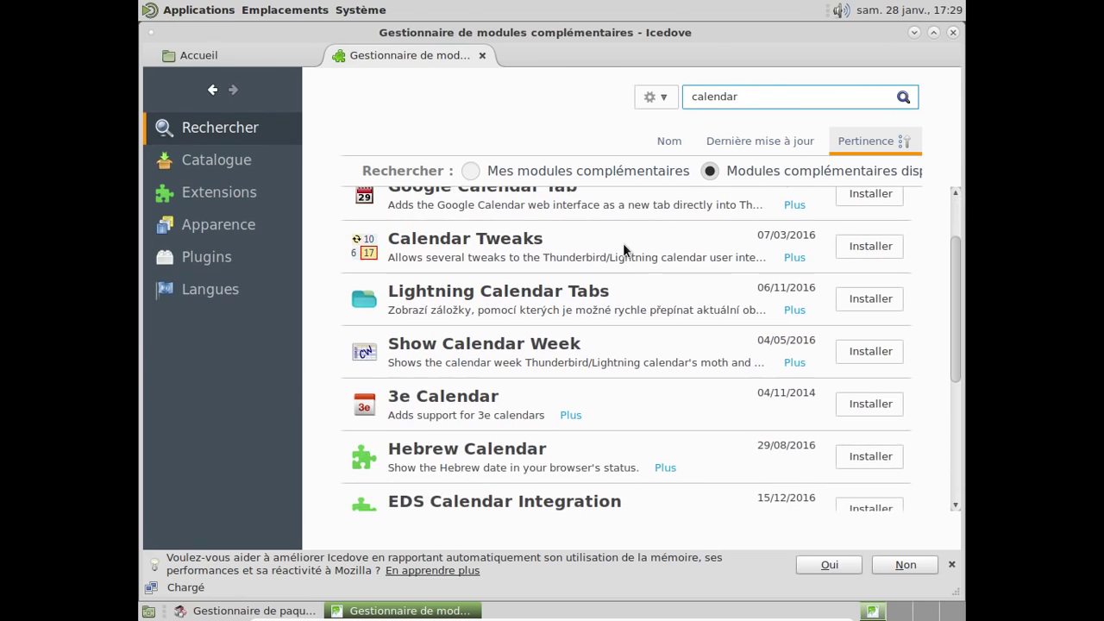
{"action": "scroll", "coordinate": [624, 250], "scroll_direction": "down", "scroll_amount": 3}
{"action": "scroll", "coordinate": [624, 250], "scroll_direction": "down", "scroll_amount": 1}
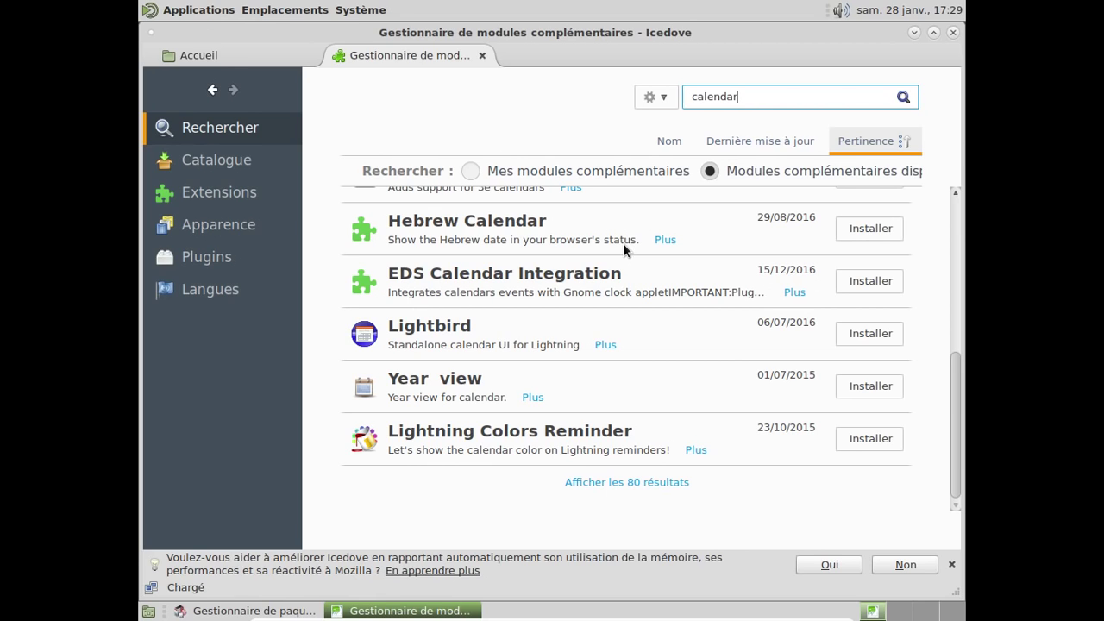
{"action": "left_click", "coordinate": [953, 32]}
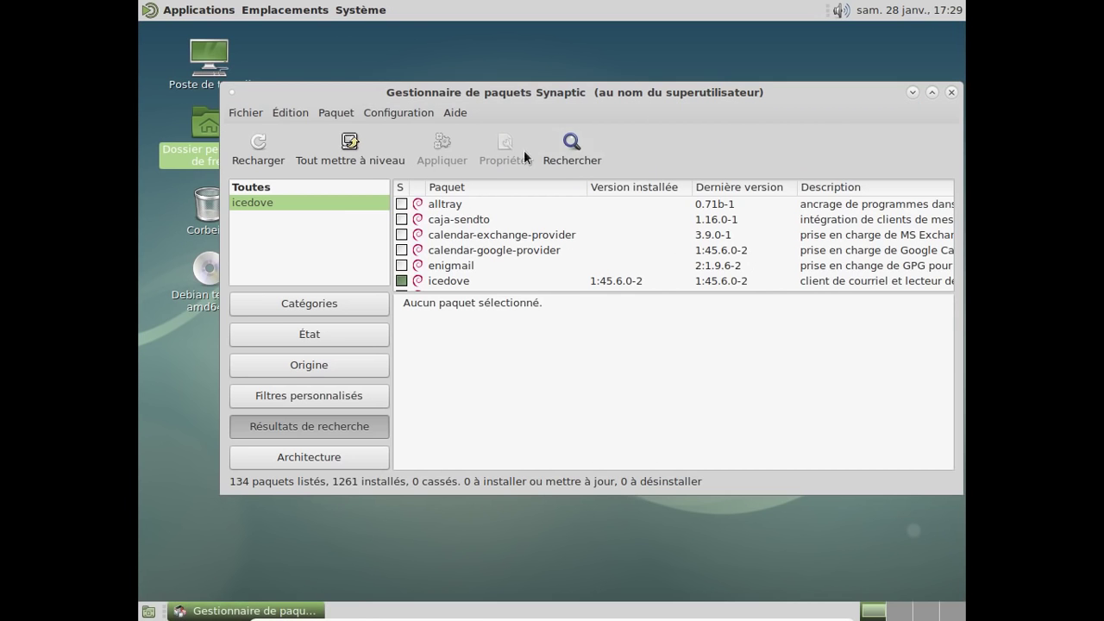
- Search Synaptic for quodlibet and mark the quodlibet package for installation with its required dependencies
{"action": "left_click", "coordinate": [572, 143]}
{"action": "type", "text": "qu"}
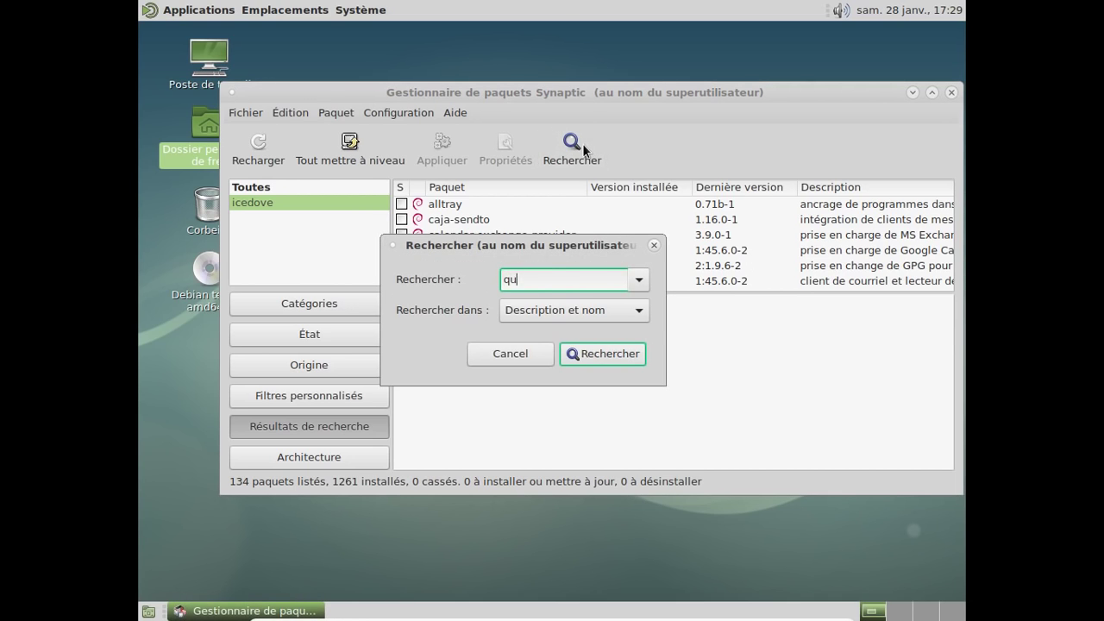
{"action": "type", "text": "odlibet"}
{"action": "key", "text": "Return"}
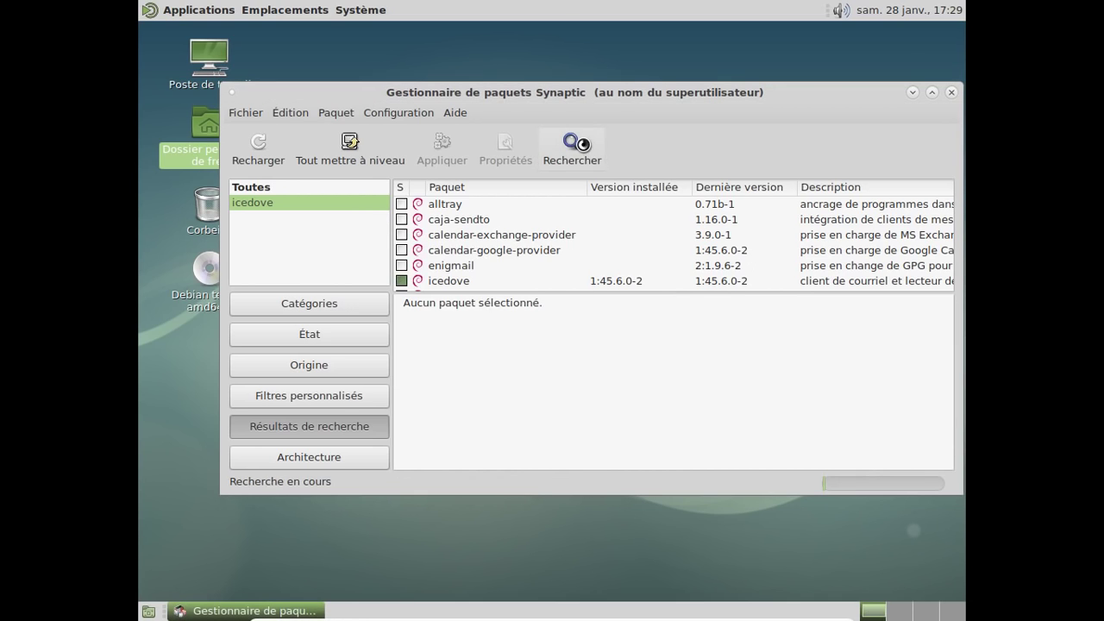
{"action": "left_click", "coordinate": [661, 216]}
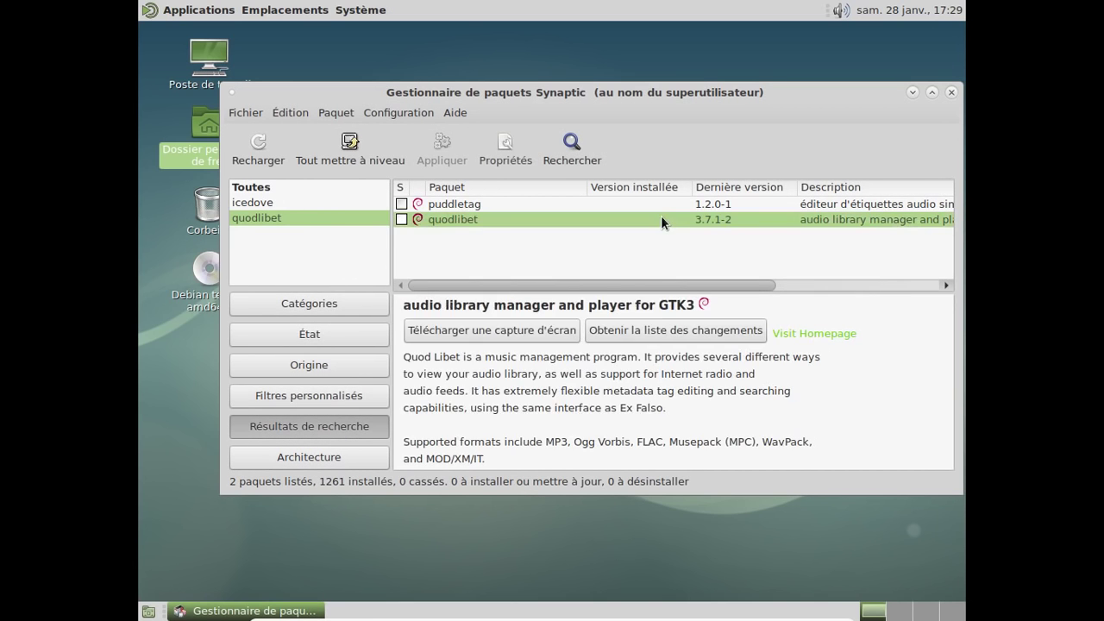
{"action": "right_click", "coordinate": [661, 215]}
{"action": "left_click", "coordinate": [591, 256]}
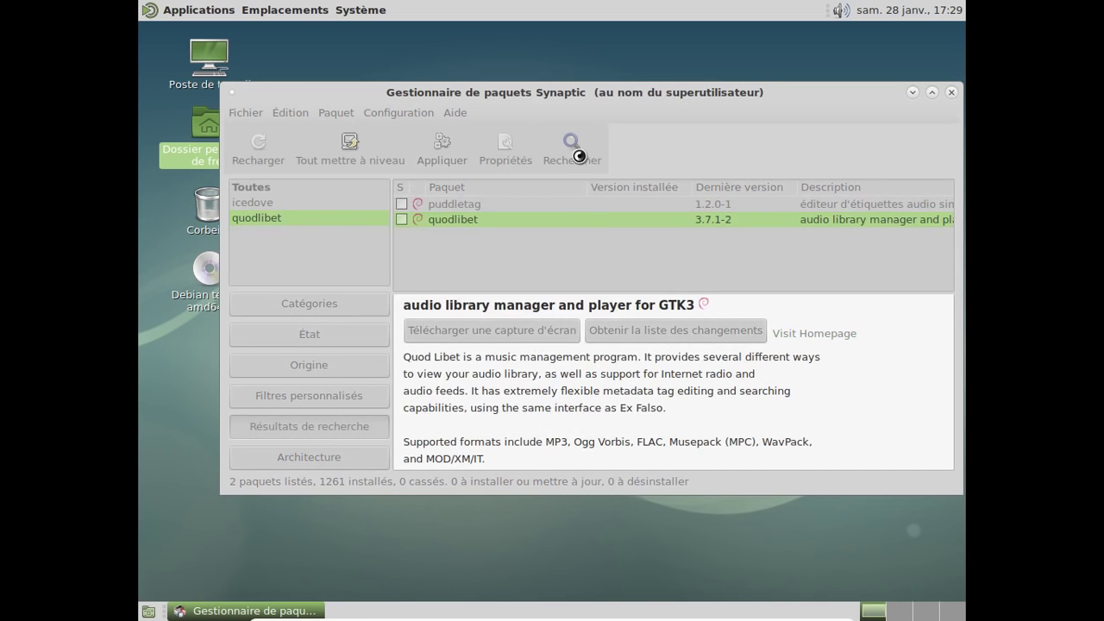
{"action": "left_click", "coordinate": [711, 432]}
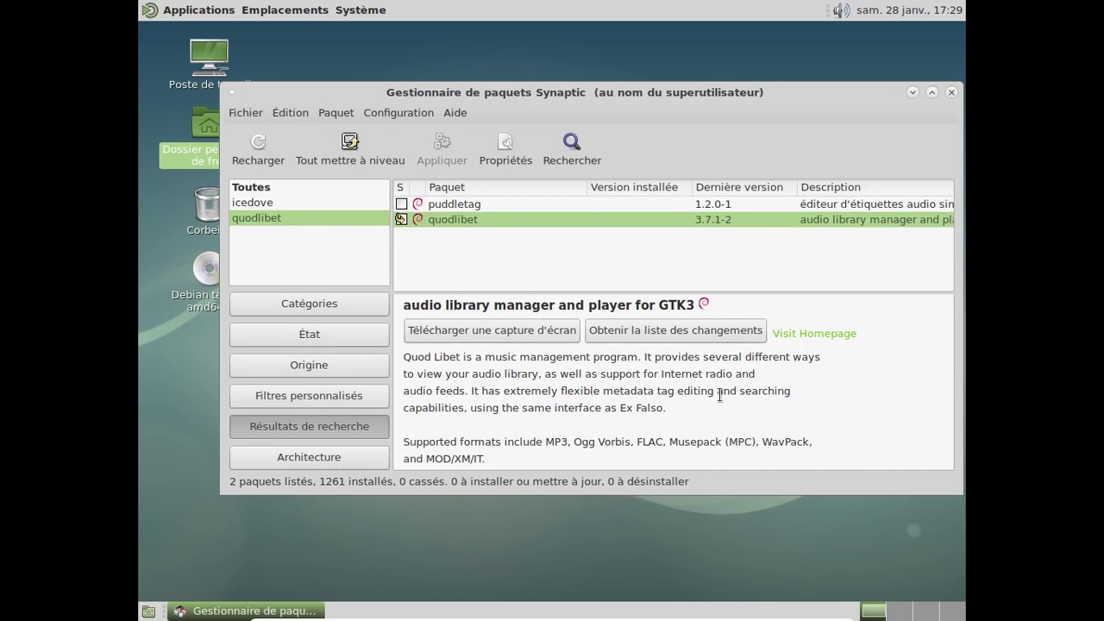
- Search the packages for gnome-mpv
{"action": "left_click", "coordinate": [575, 163]}
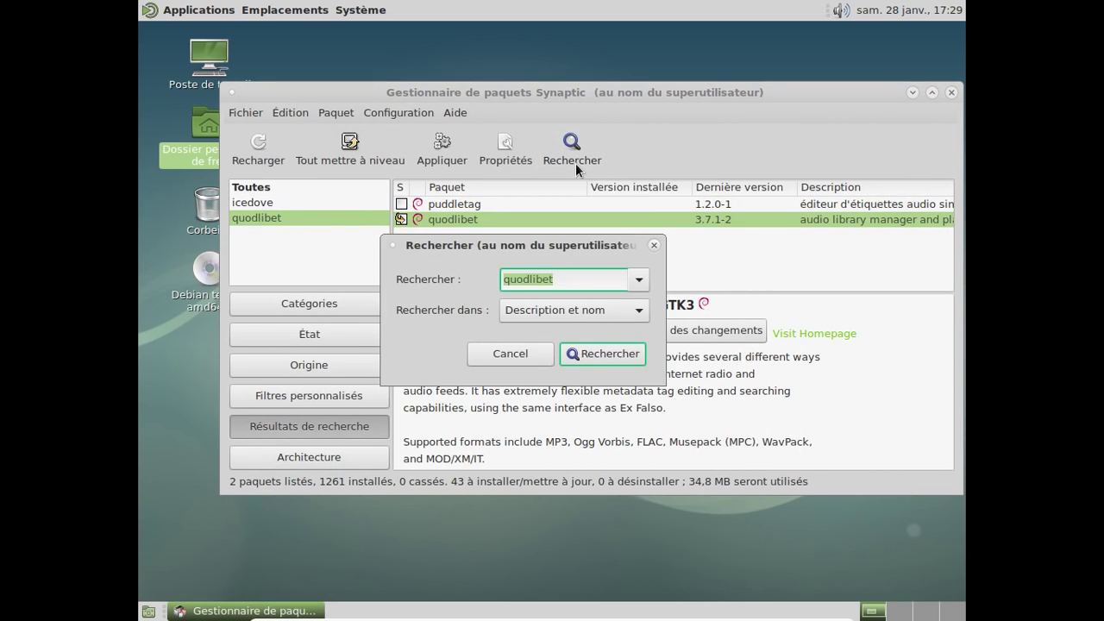
{"action": "type", "text": "gnome-"}
{"action": "type", "text": "mu"}
{"action": "key", "text": "BackSpace"}
{"action": "type", "text": "p"}
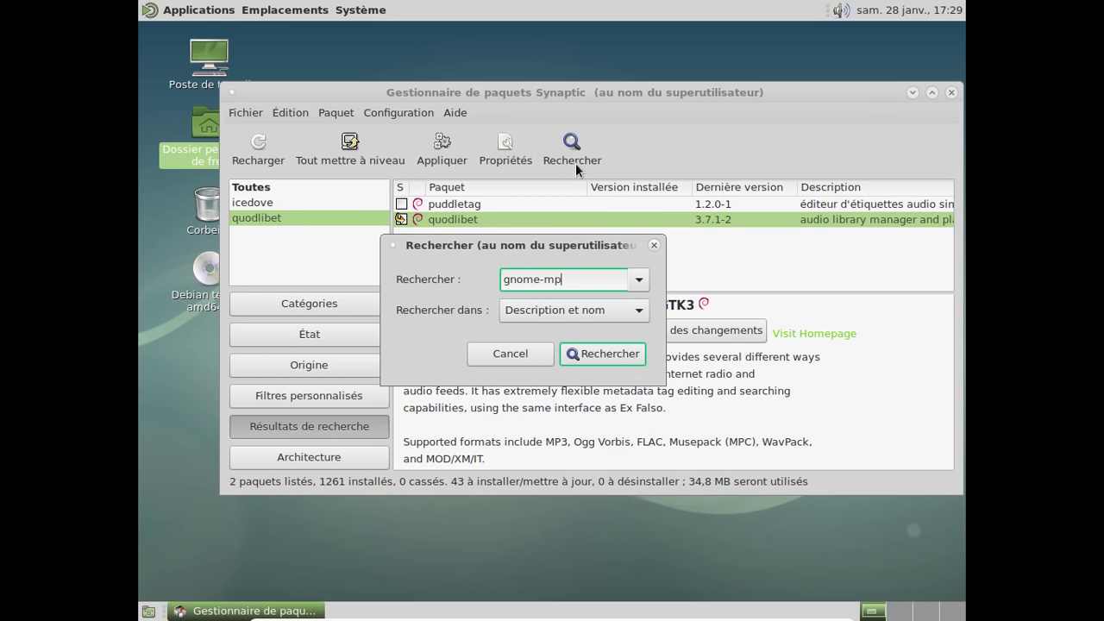
{"action": "key", "text": "Return"}
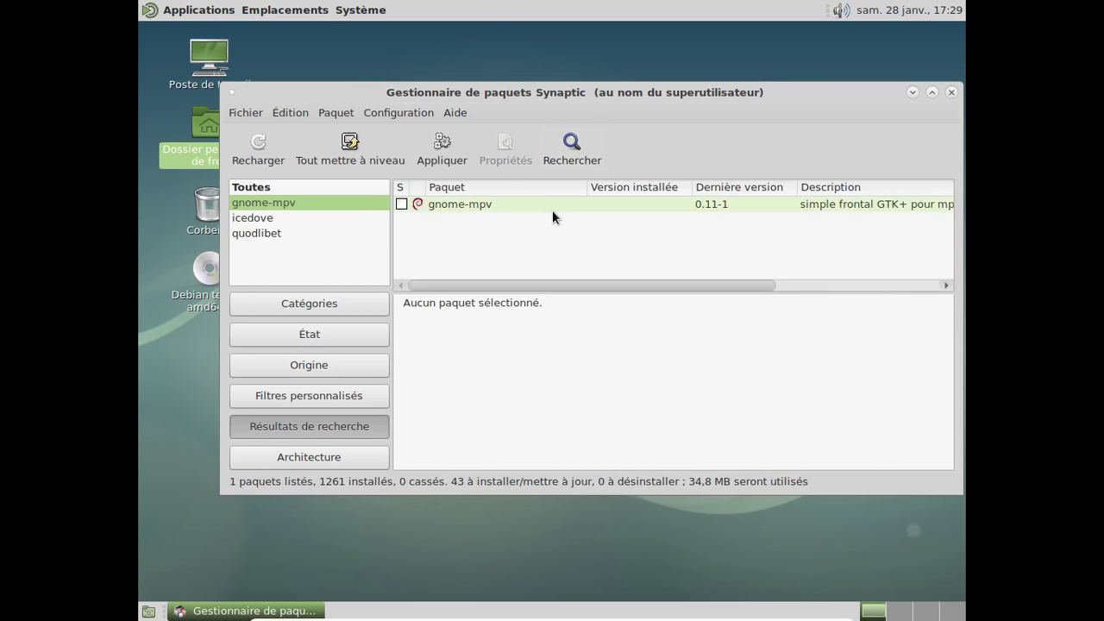
- Mark gnome-mpv for installation with its required dependencies and apply all marked changes
{"action": "left_click", "coordinate": [551, 208]}
{"action": "right_click", "coordinate": [551, 207]}
{"action": "left_click", "coordinate": [595, 247]}
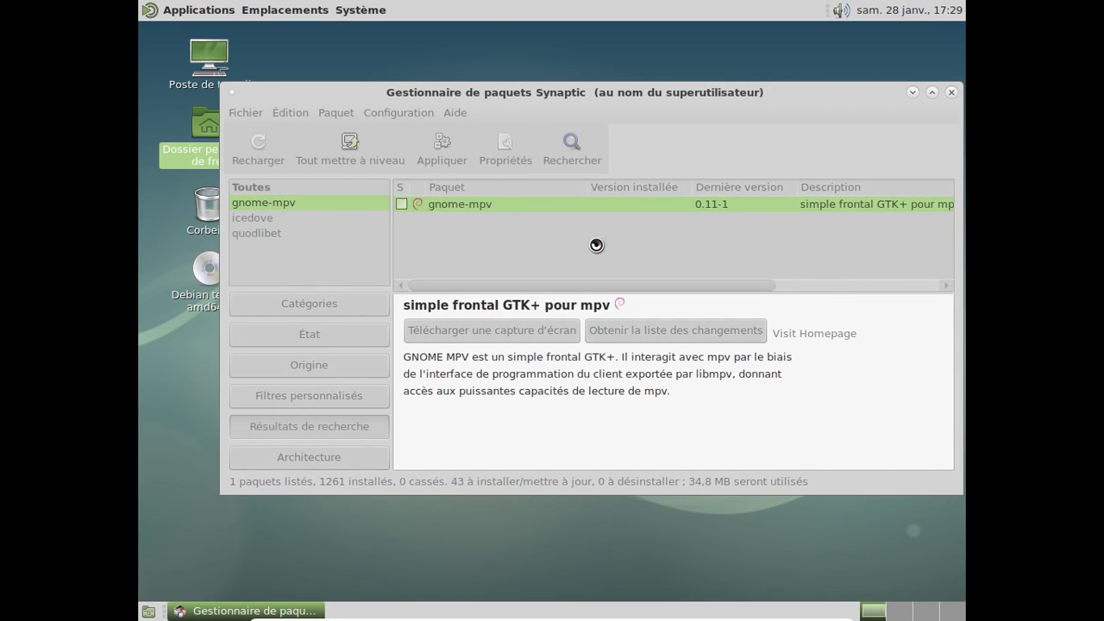
{"action": "left_click", "coordinate": [728, 432]}
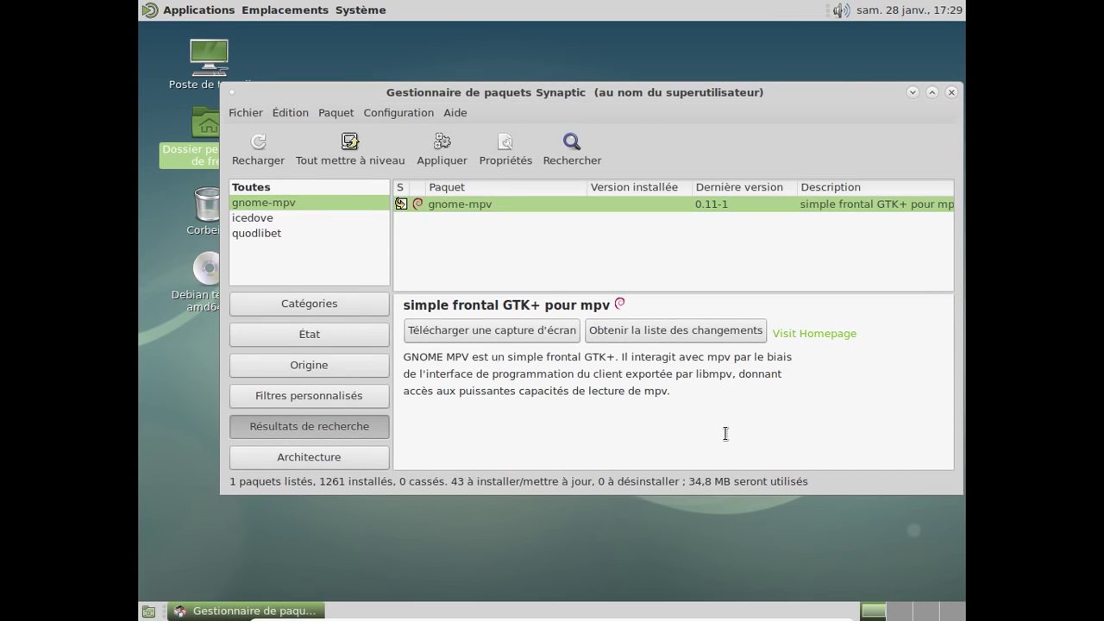
{"action": "left_click", "coordinate": [434, 153]}
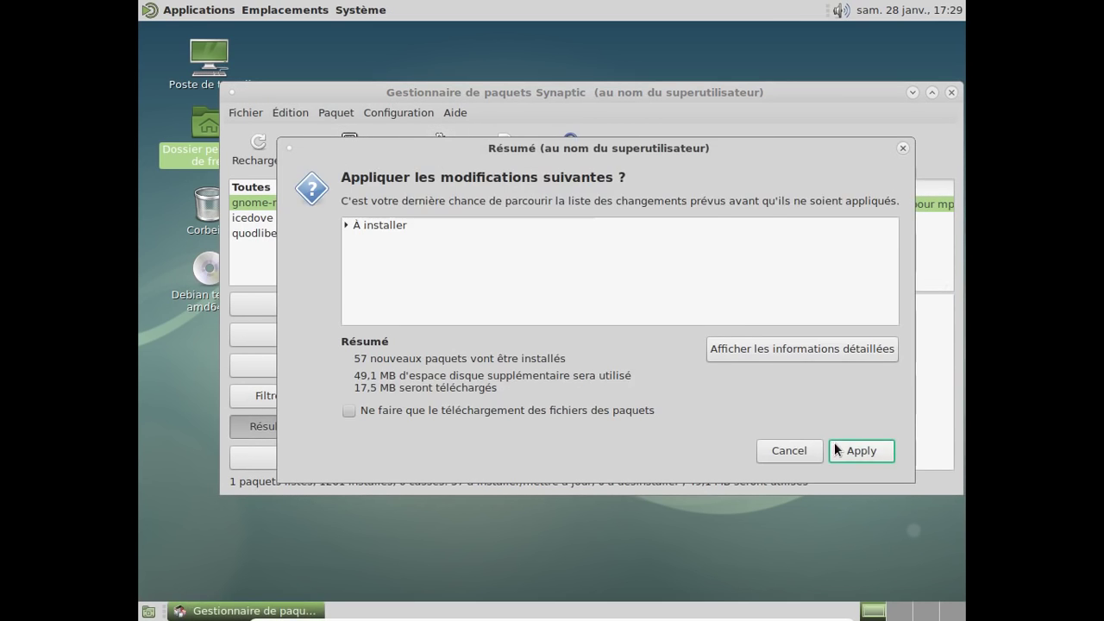
{"action": "left_click", "coordinate": [854, 450]}
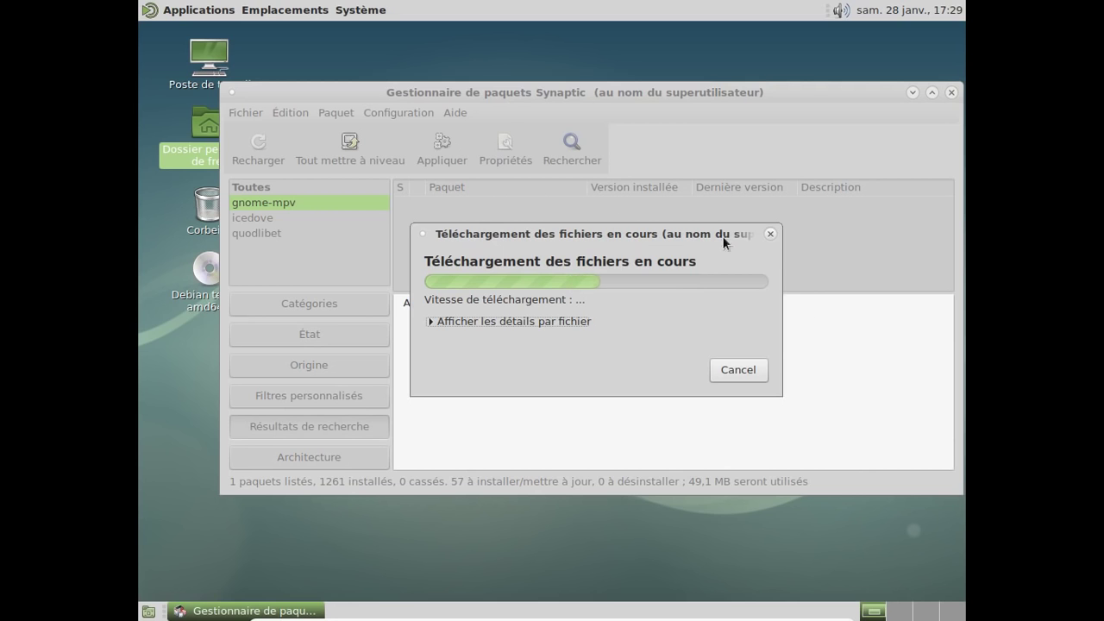
- Look through the installed application categories and launch the GIMP image editor
{"action": "left_click", "coordinate": [200, 10]}
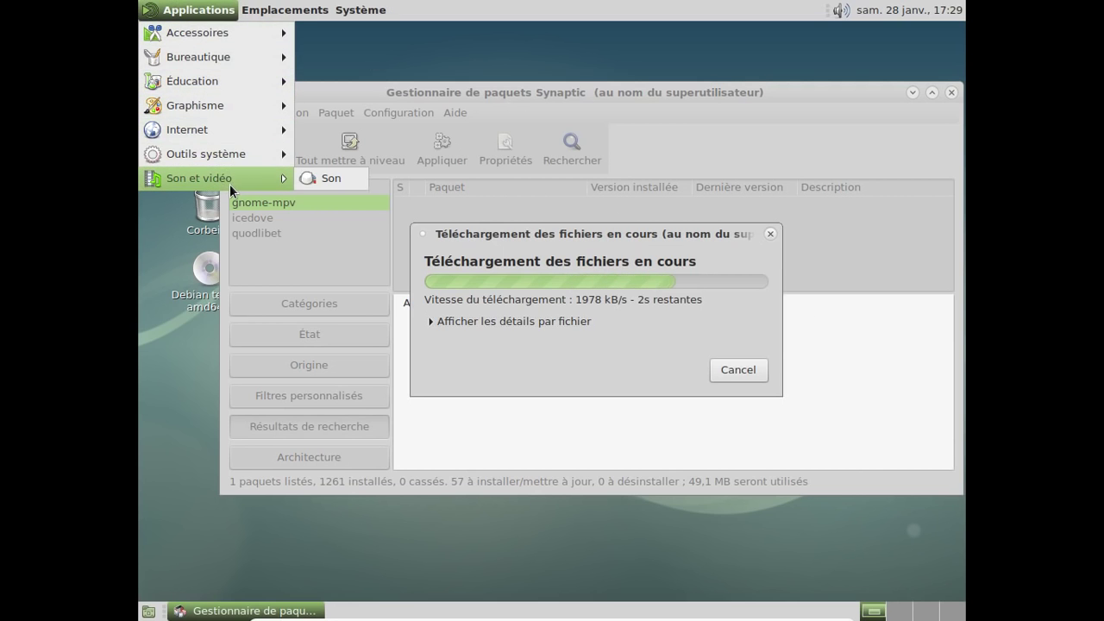
{"action": "mouse_move", "coordinate": [223, 156]}
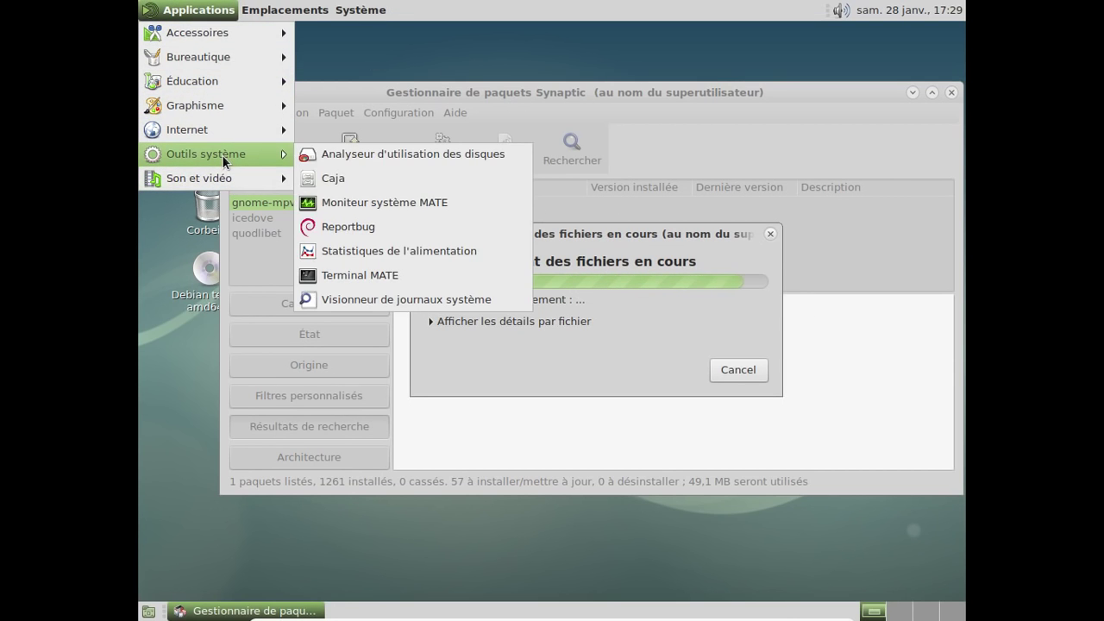
{"action": "mouse_move", "coordinate": [215, 122]}
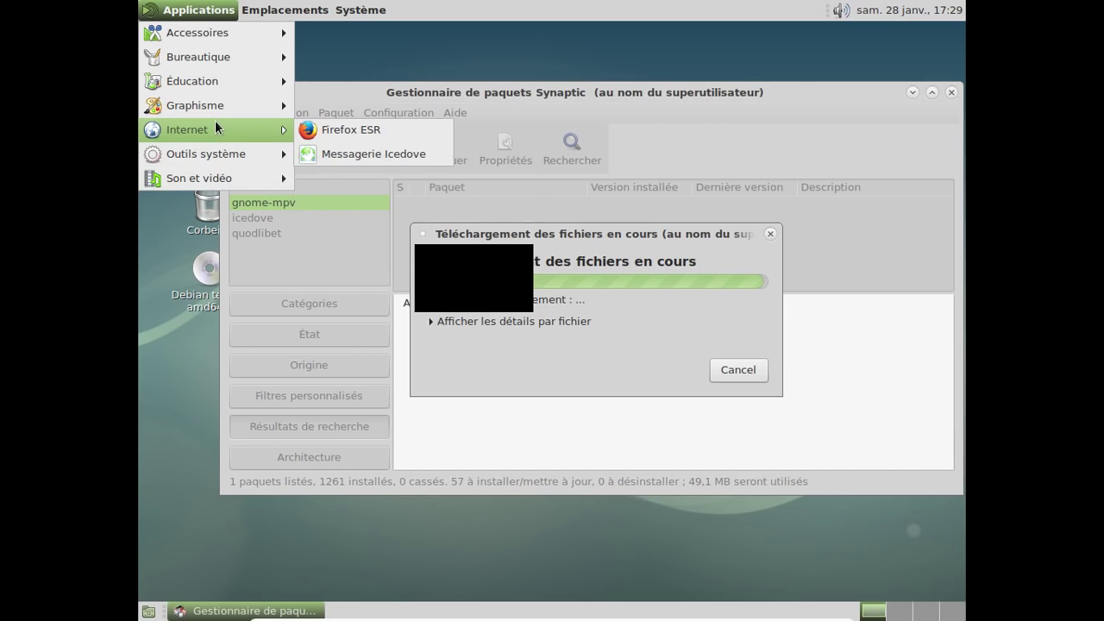
{"action": "mouse_move", "coordinate": [187, 93]}
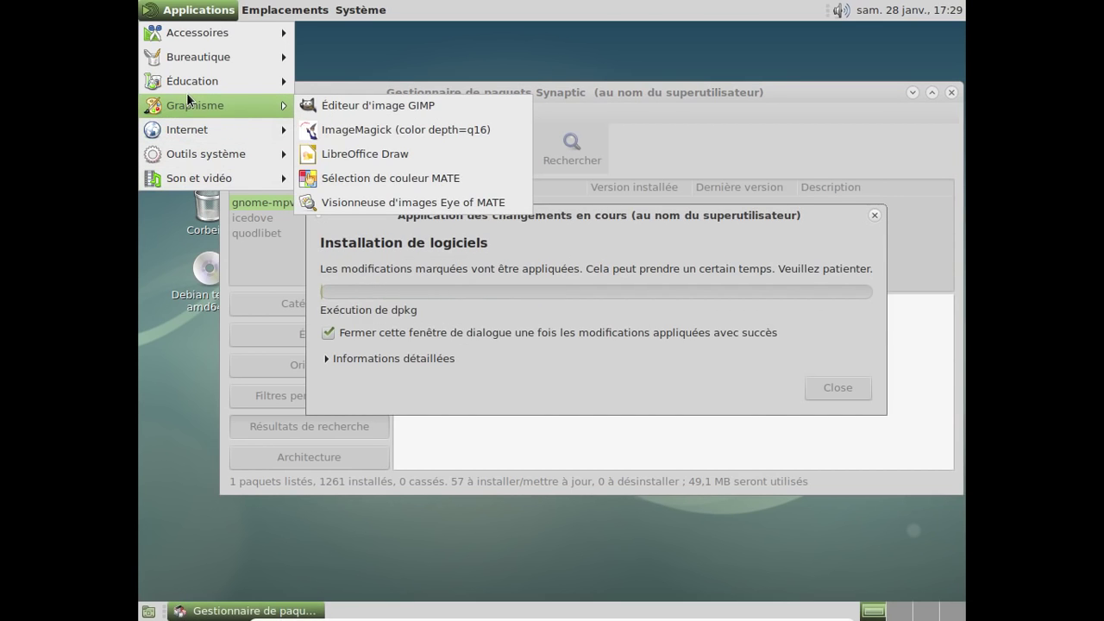
{"action": "left_click", "coordinate": [358, 95]}
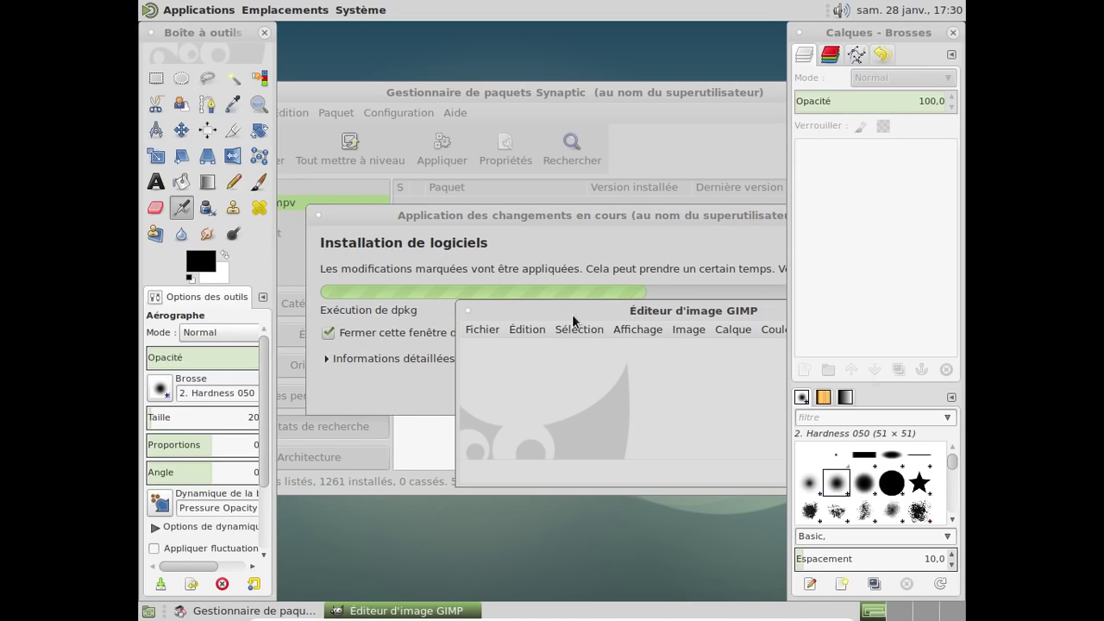
- Move the GIMP image window clear of the side docks and switch GIMP to single-window mode
{"action": "mouse_move", "coordinate": [572, 311]}
{"action": "left_mouse_down"}
{"action": "mouse_move", "coordinate": [463, 282]}
{"action": "mouse_move", "coordinate": [395, 247]}
{"action": "left_mouse_up"}
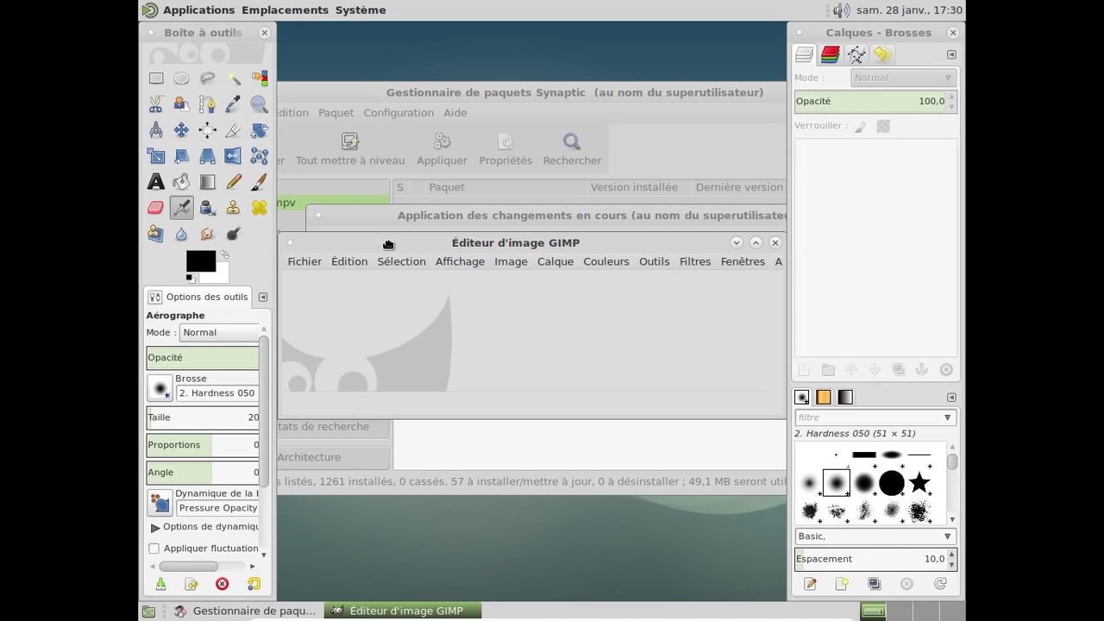
{"action": "left_click", "coordinate": [740, 263]}
{"action": "left_click", "coordinate": [747, 388]}
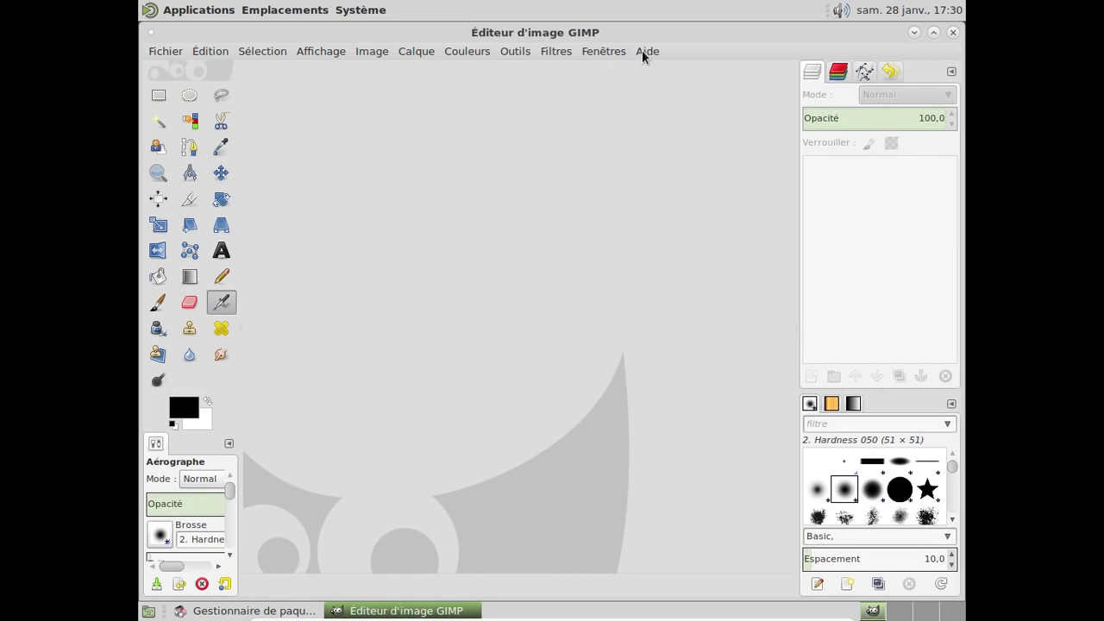
- Check GIMP's version information, then close GIMP and minimize the package manager
{"action": "left_click", "coordinate": [645, 52]}
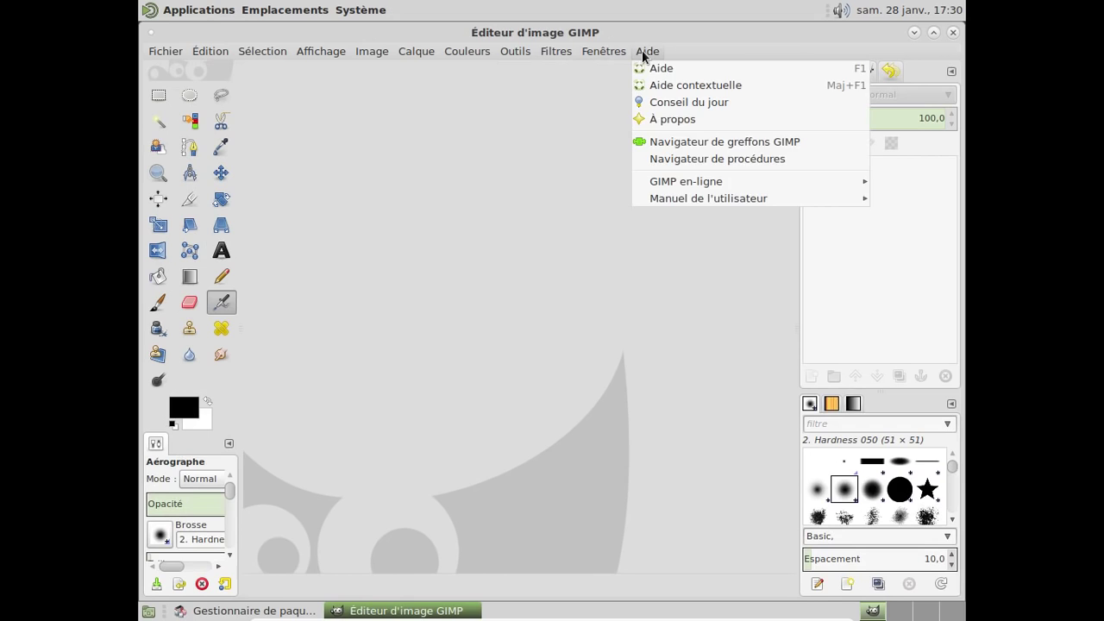
{"action": "left_click", "coordinate": [677, 121]}
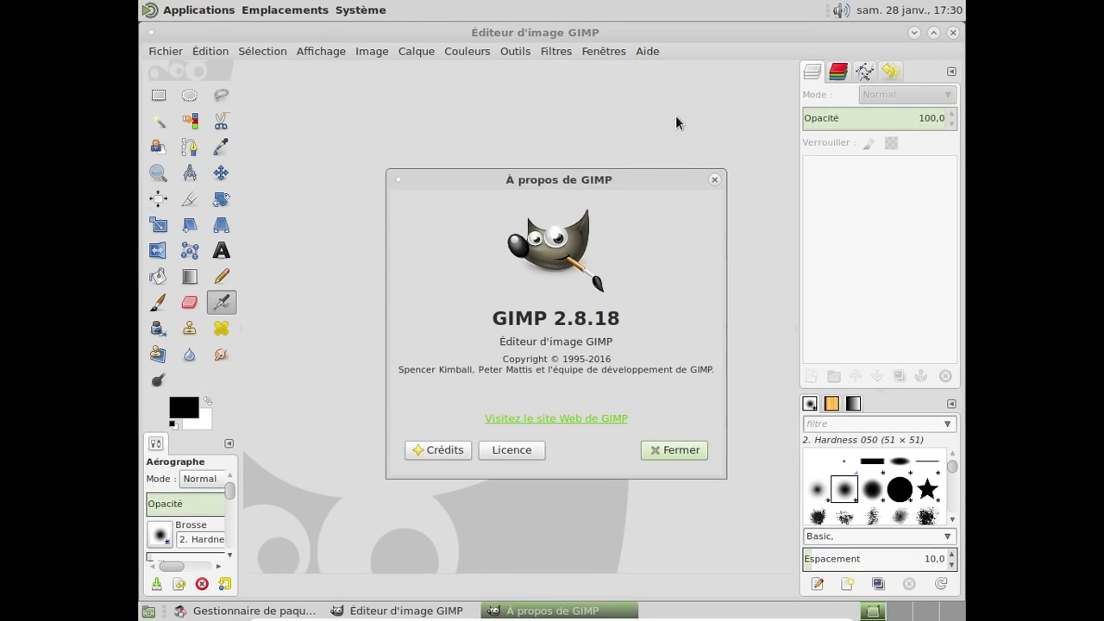
{"action": "left_click", "coordinate": [714, 180]}
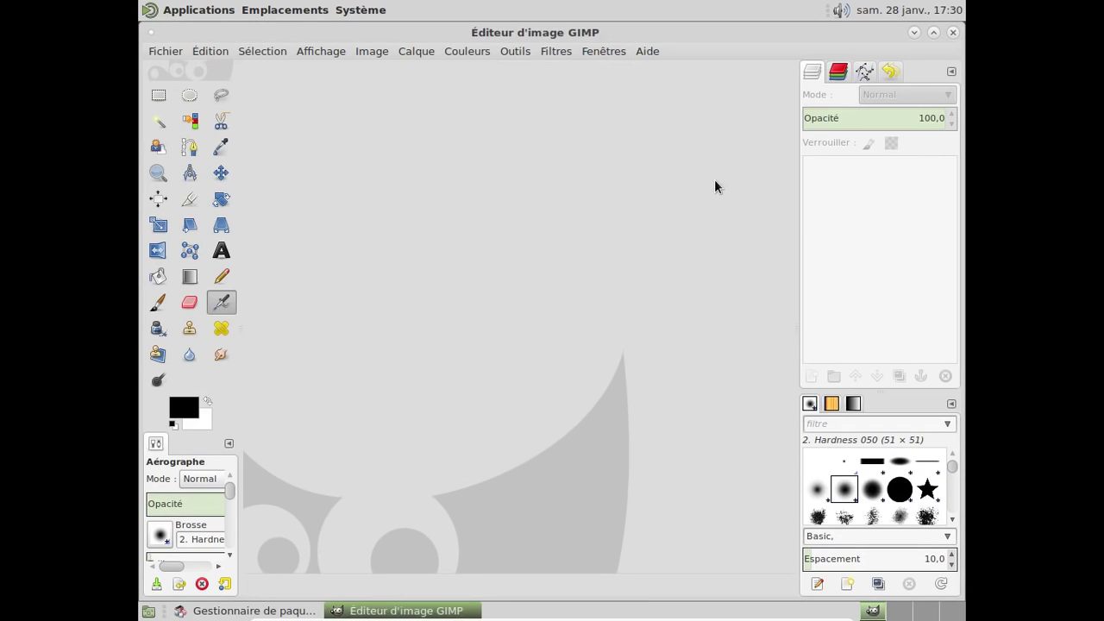
{"action": "left_click", "coordinate": [954, 34]}
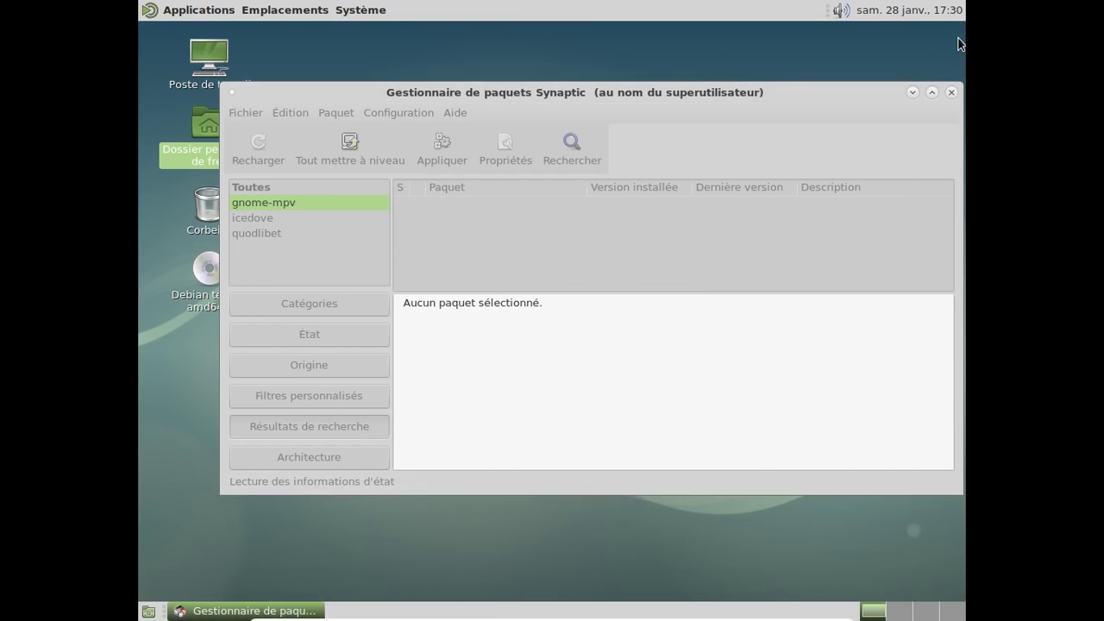
{"action": "left_click", "coordinate": [916, 91]}
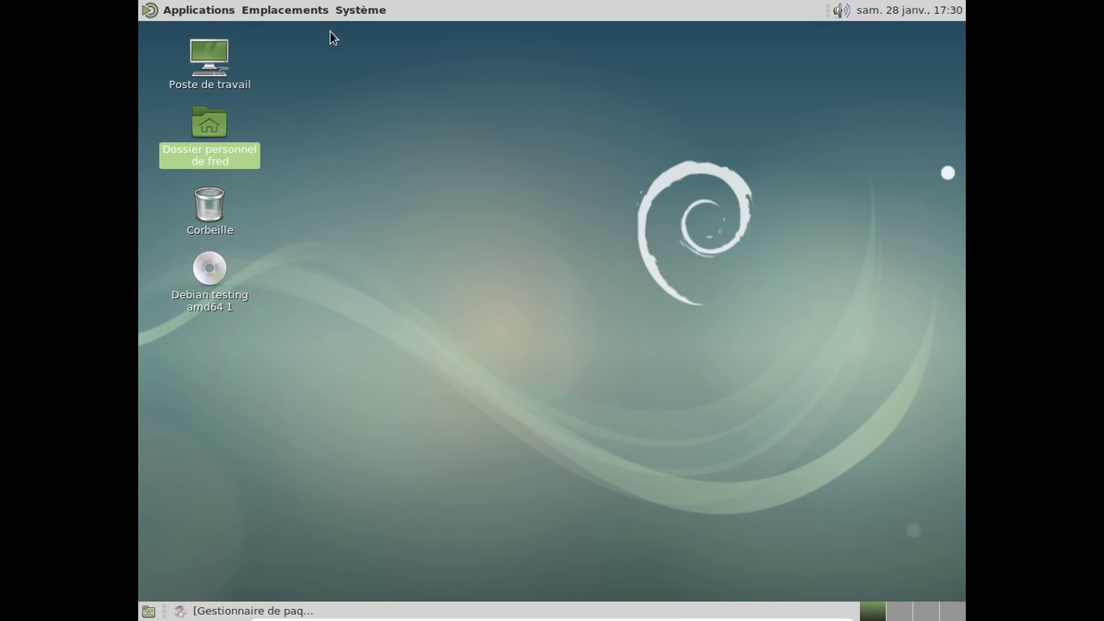
- Launch GNOME MPV and try to close only its separate blank video window
{"action": "left_click", "coordinate": [186, 12]}
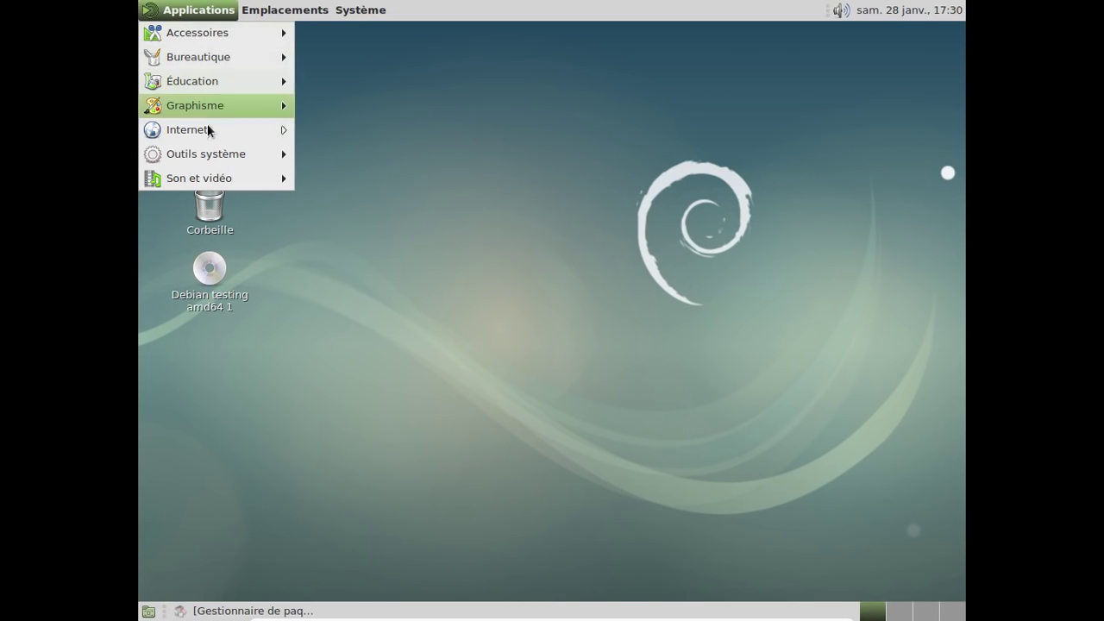
{"action": "mouse_move", "coordinate": [226, 177]}
{"action": "left_click", "coordinate": [338, 203]}
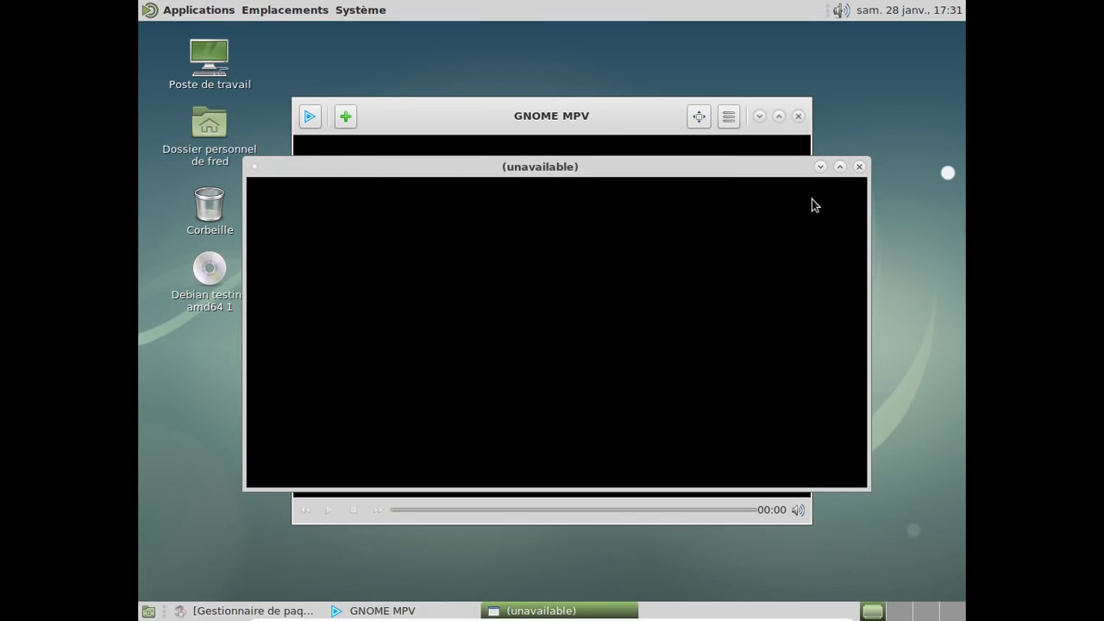
{"action": "left_click", "coordinate": [859, 167]}
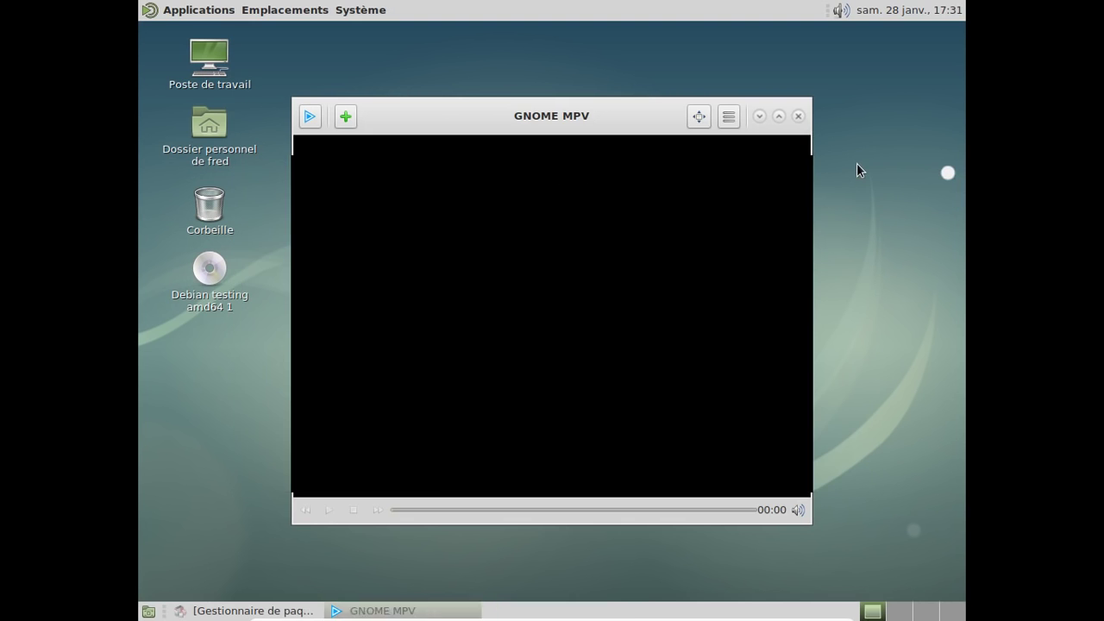
- Launch GNOME MPV again, bring its main window forward and look through its playlist, track and size options
{"action": "left_click", "coordinate": [221, 14]}
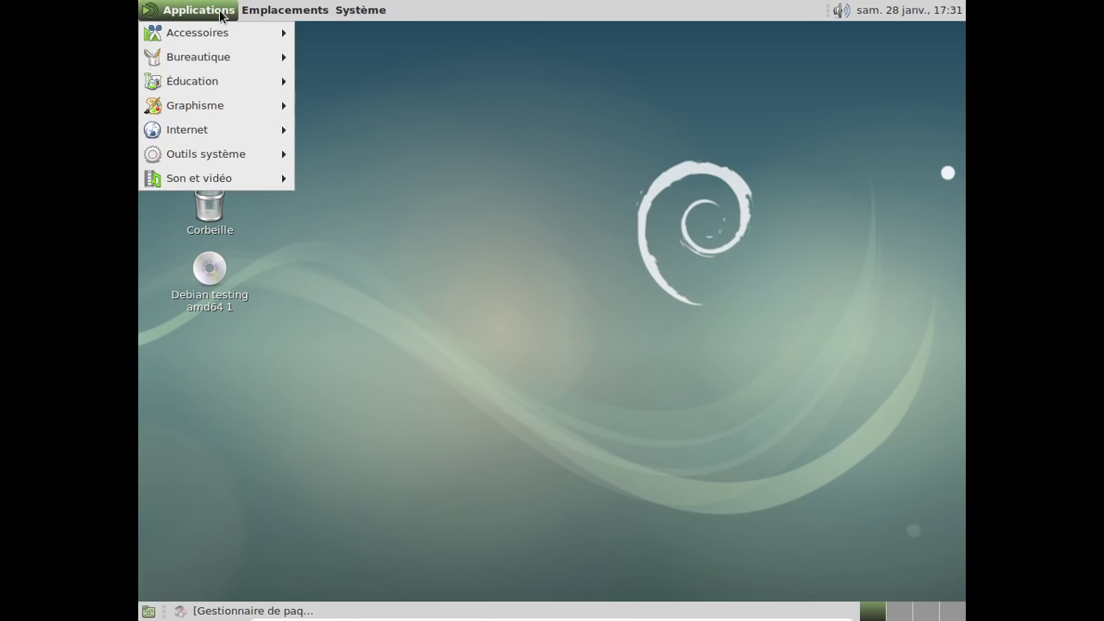
{"action": "mouse_move", "coordinate": [232, 175]}
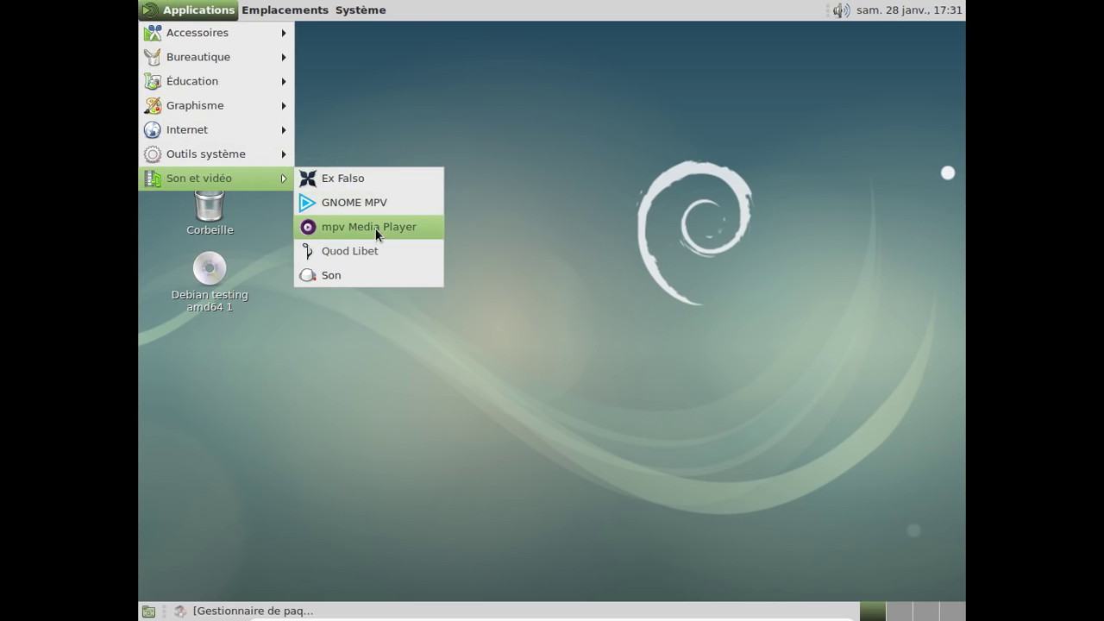
{"action": "left_click", "coordinate": [366, 202]}
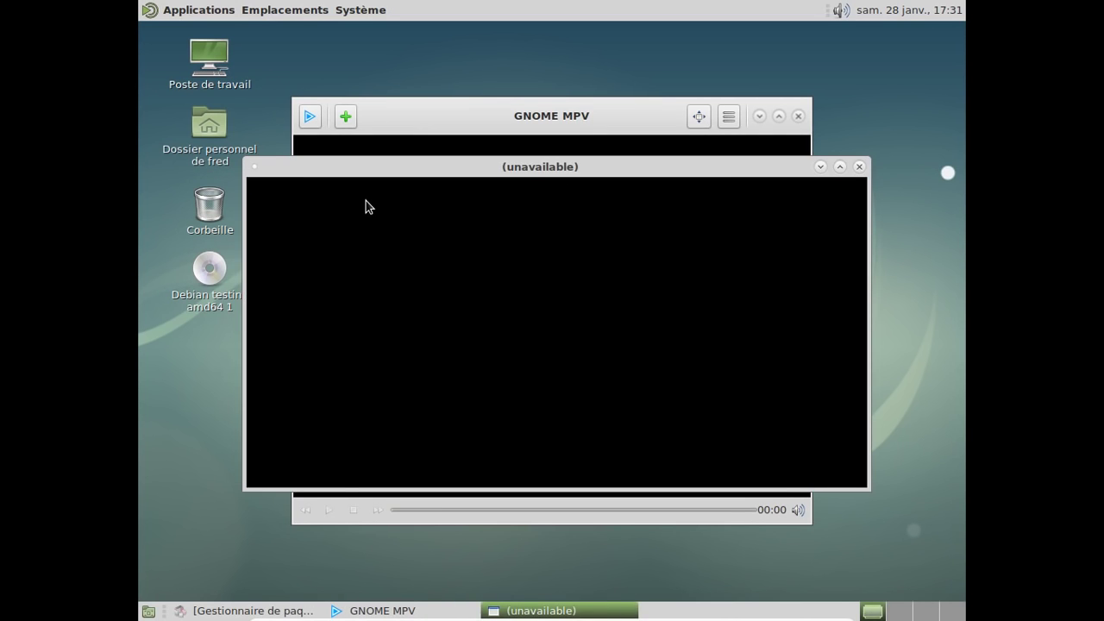
{"action": "left_click", "coordinate": [422, 119]}
{"action": "left_click", "coordinate": [728, 115]}
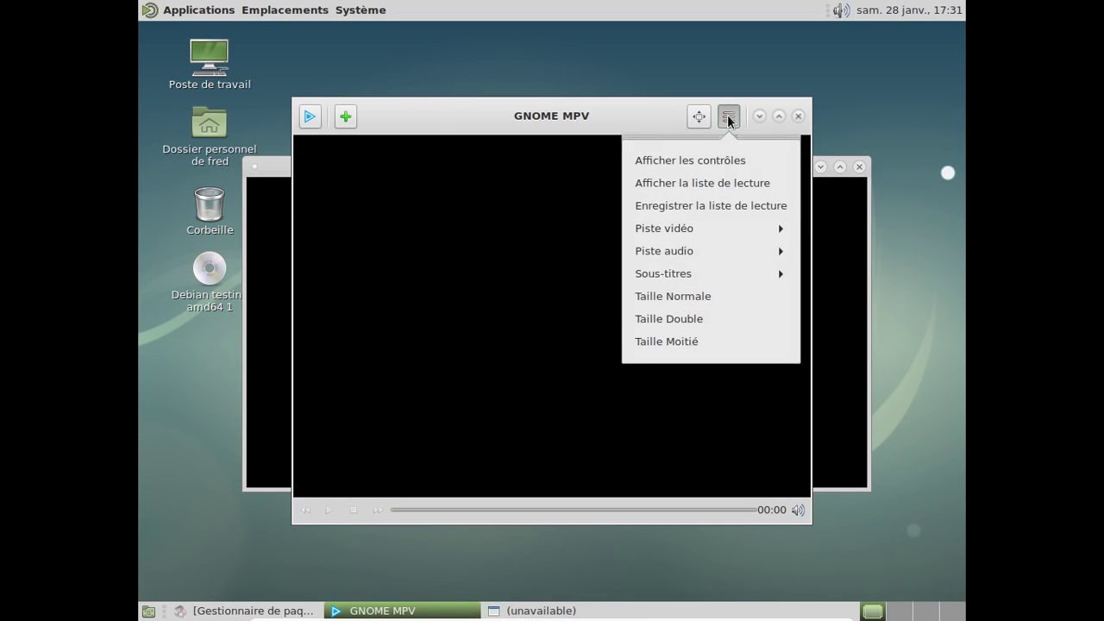
{"action": "left_click", "coordinate": [727, 115]}
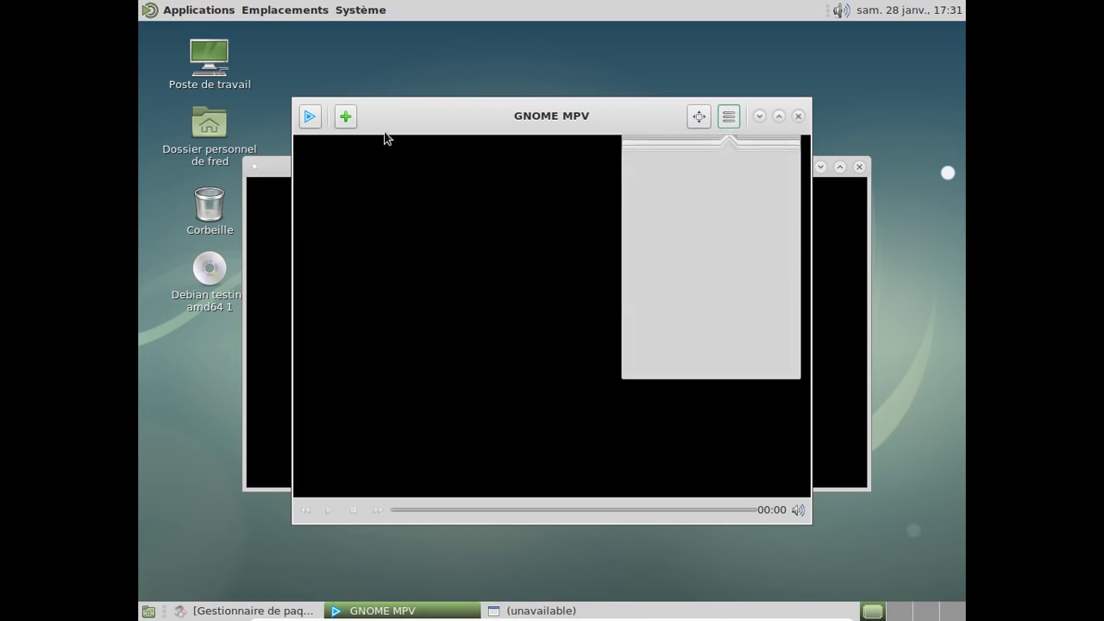
- Check GNOME MPV's version information and close the player
{"action": "left_click", "coordinate": [307, 116]}
{"action": "left_click", "coordinate": [341, 208]}
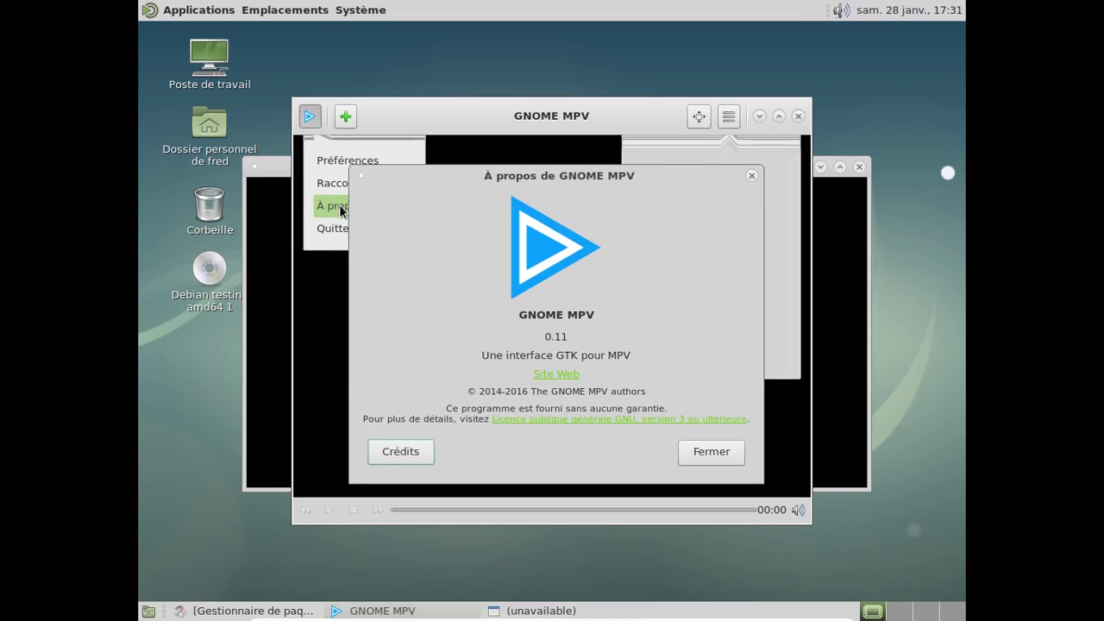
{"action": "left_click", "coordinate": [712, 452]}
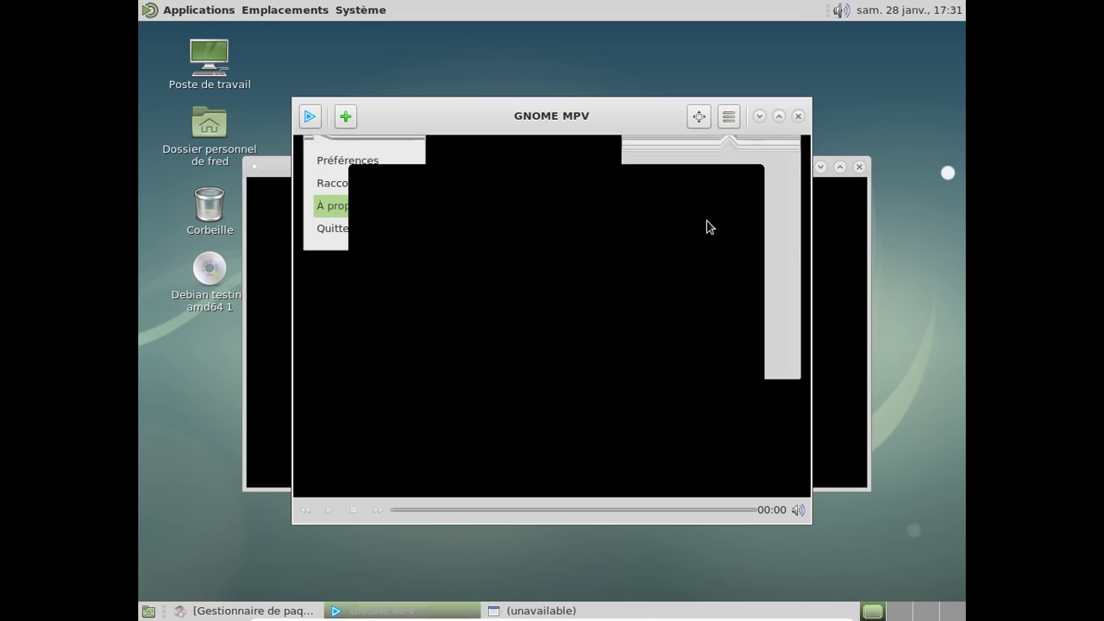
{"action": "left_click", "coordinate": [797, 115]}
- Launch Quod Libet and add the Musique folder to the directories its library scans
{"action": "left_click", "coordinate": [182, 9]}
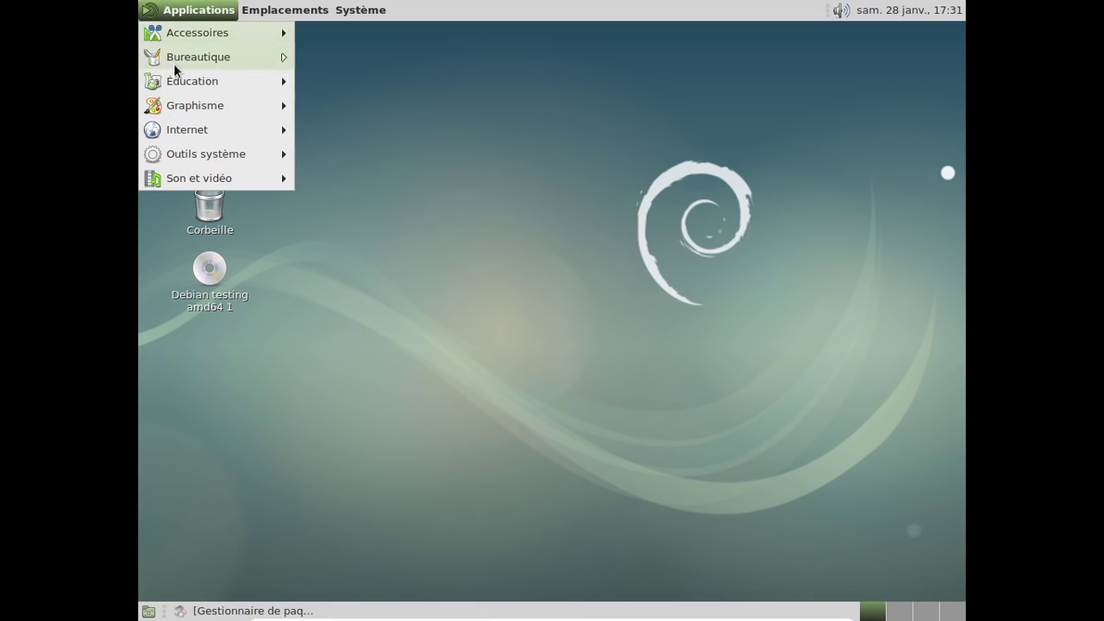
{"action": "mouse_move", "coordinate": [203, 178]}
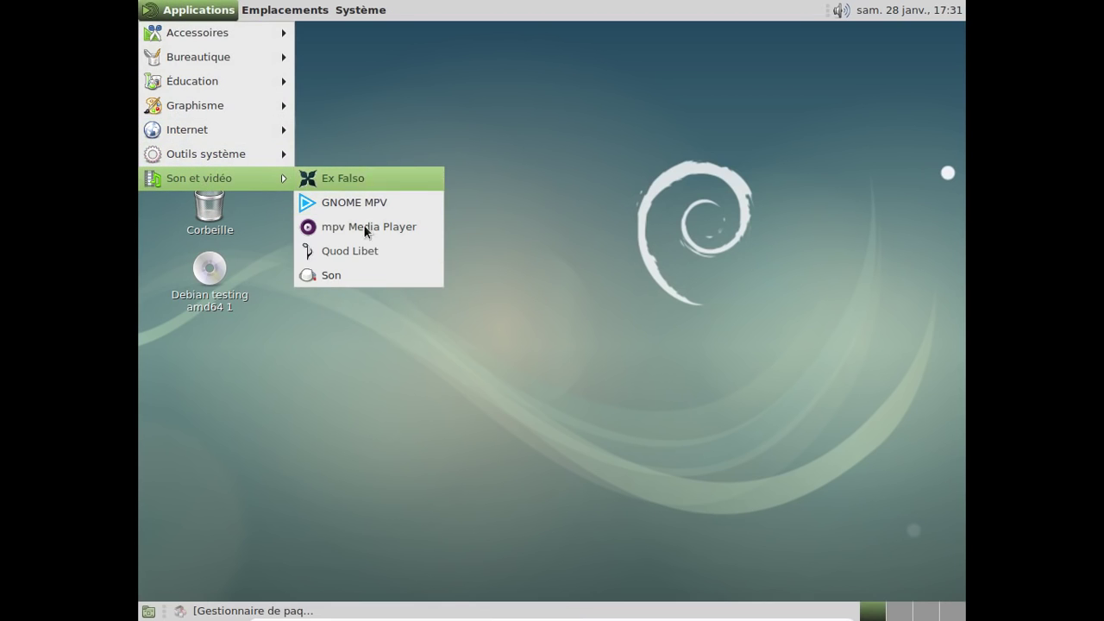
{"action": "left_click", "coordinate": [369, 259]}
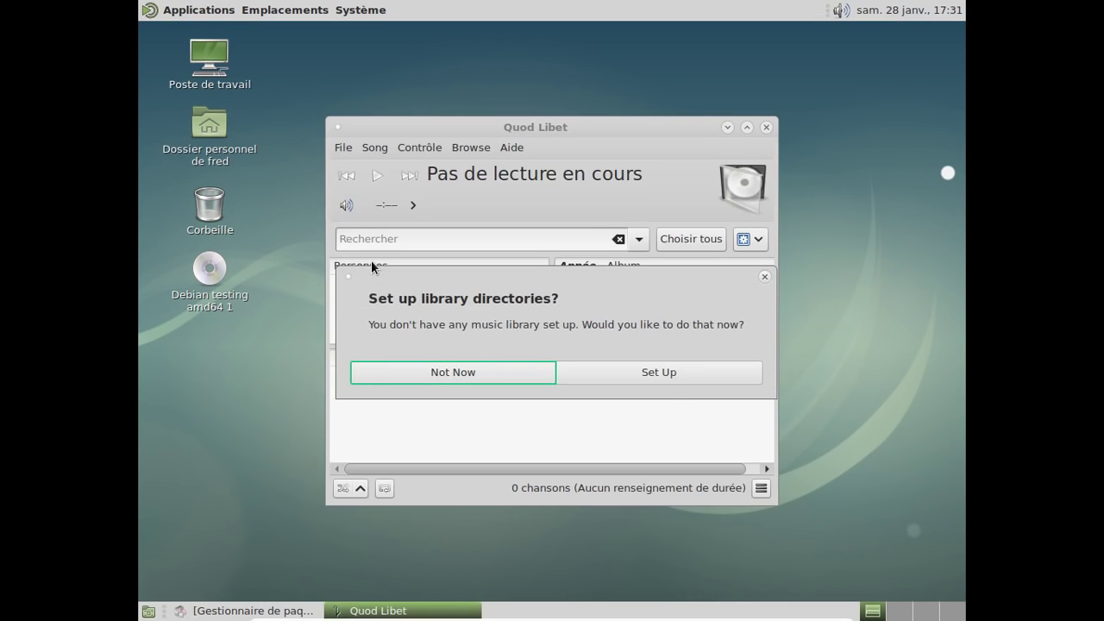
{"action": "left_click", "coordinate": [653, 377]}
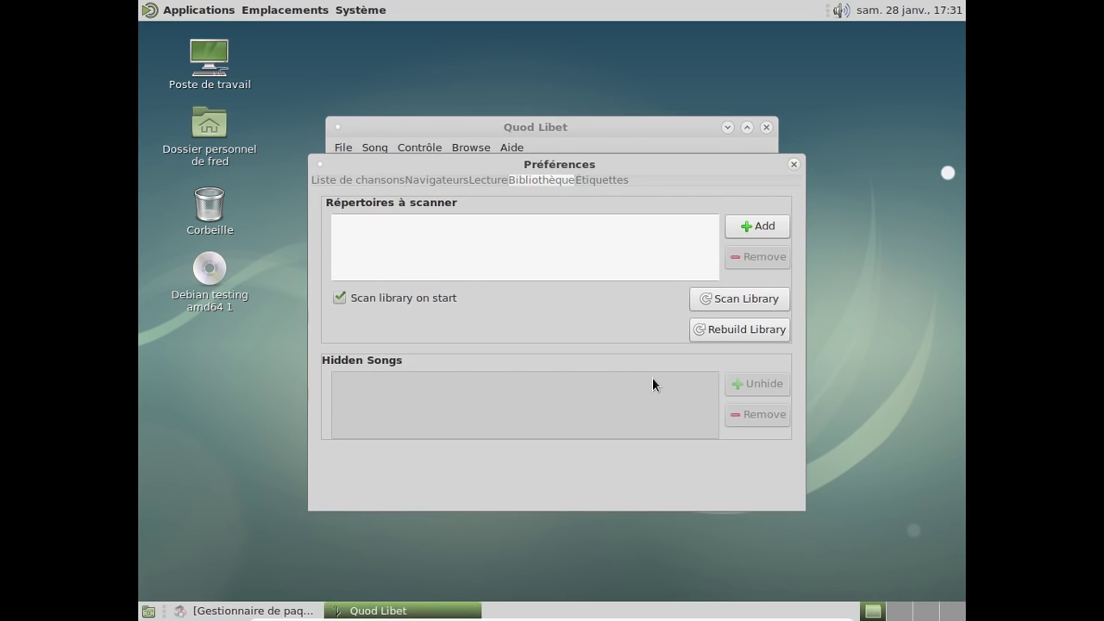
{"action": "left_click", "coordinate": [766, 227]}
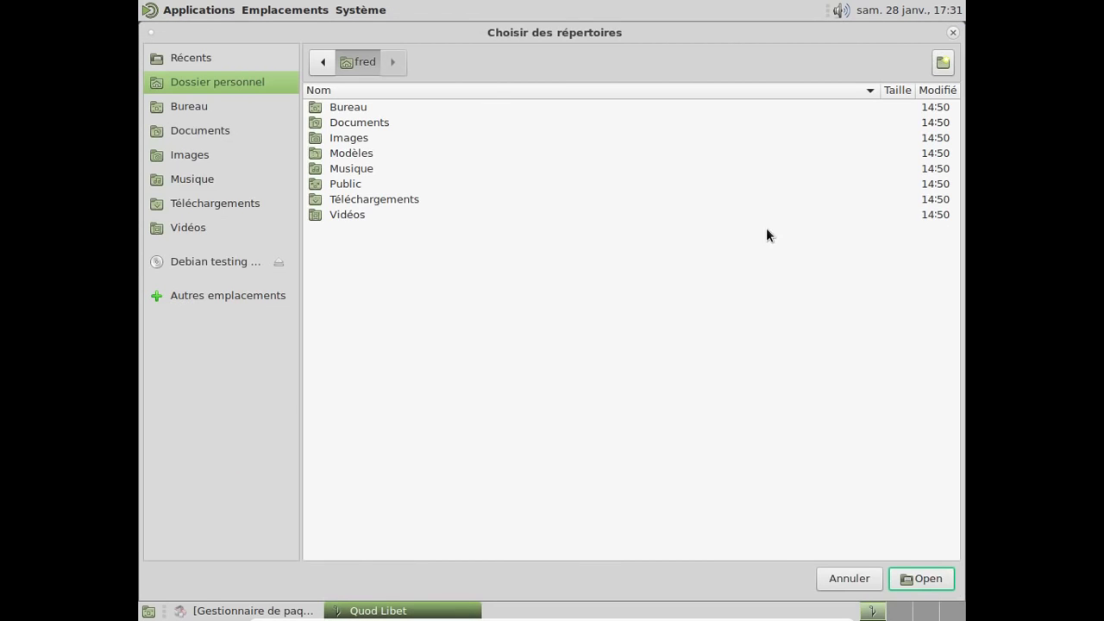
{"action": "left_click", "coordinate": [420, 168]}
{"action": "left_click", "coordinate": [926, 571]}
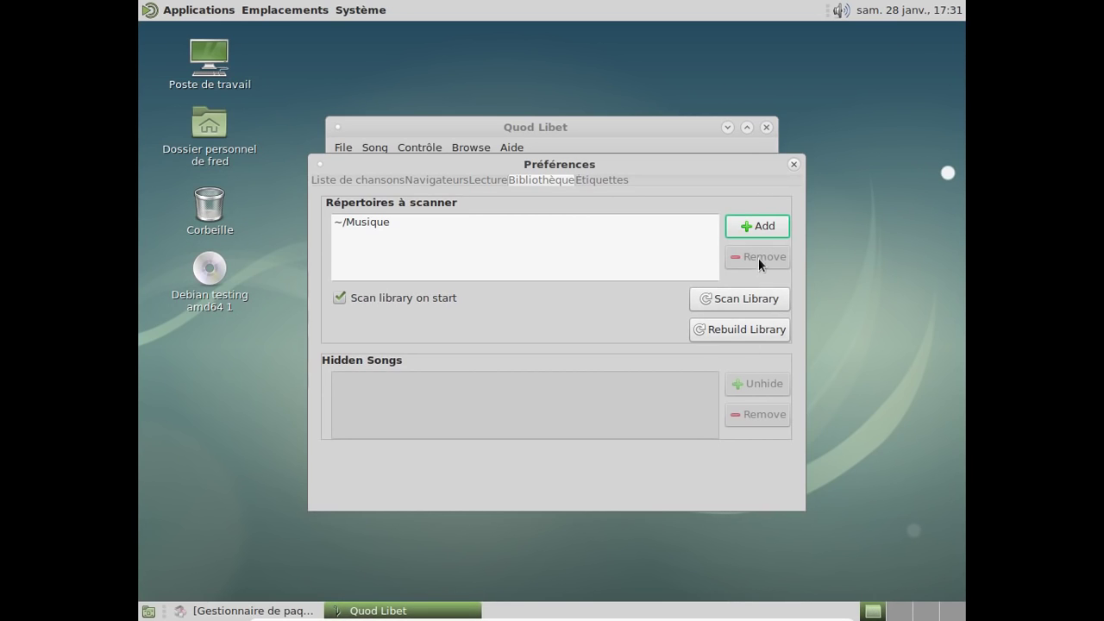
{"action": "left_click", "coordinate": [793, 164]}
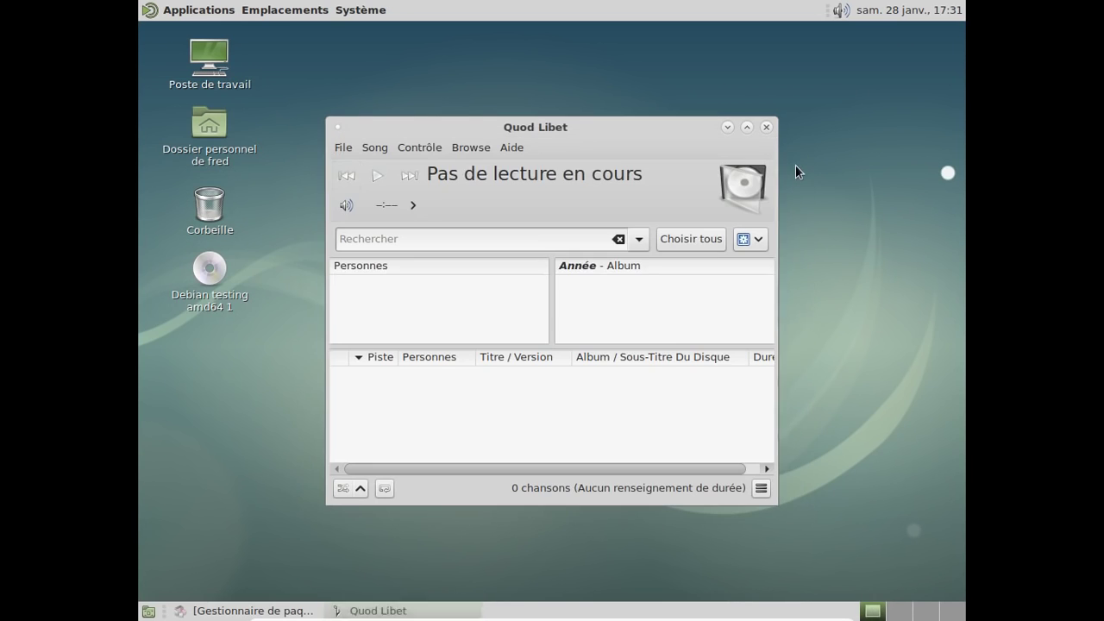
- Check Quod Libet's version and supported audio formats in its about information
{"action": "left_click", "coordinate": [523, 150]}
{"action": "left_click", "coordinate": [533, 269]}
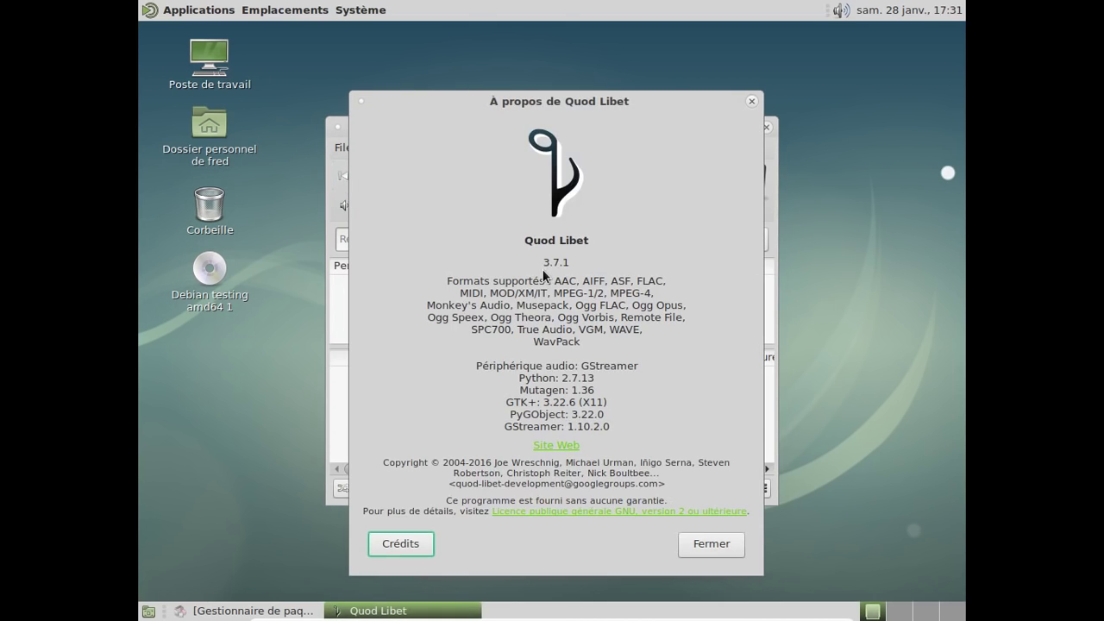
{"action": "left_click", "coordinate": [712, 545]}
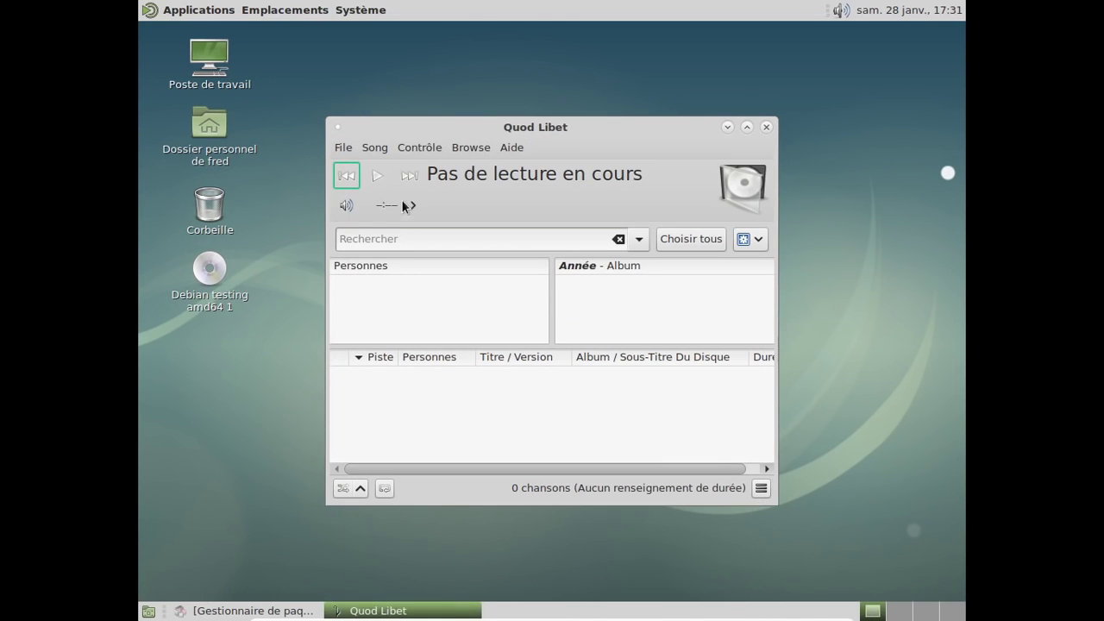
- Launch Firefox and enlarge the Quod Libet window while the browser loads
{"action": "left_click", "coordinate": [175, 12]}
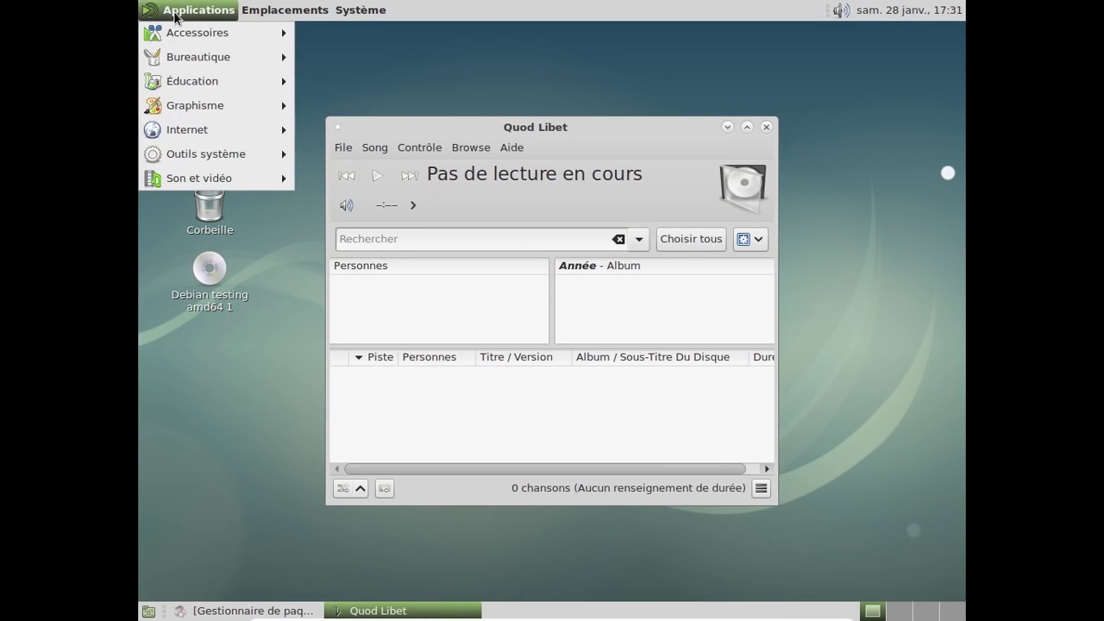
{"action": "mouse_move", "coordinate": [212, 131]}
{"action": "left_click", "coordinate": [335, 134]}
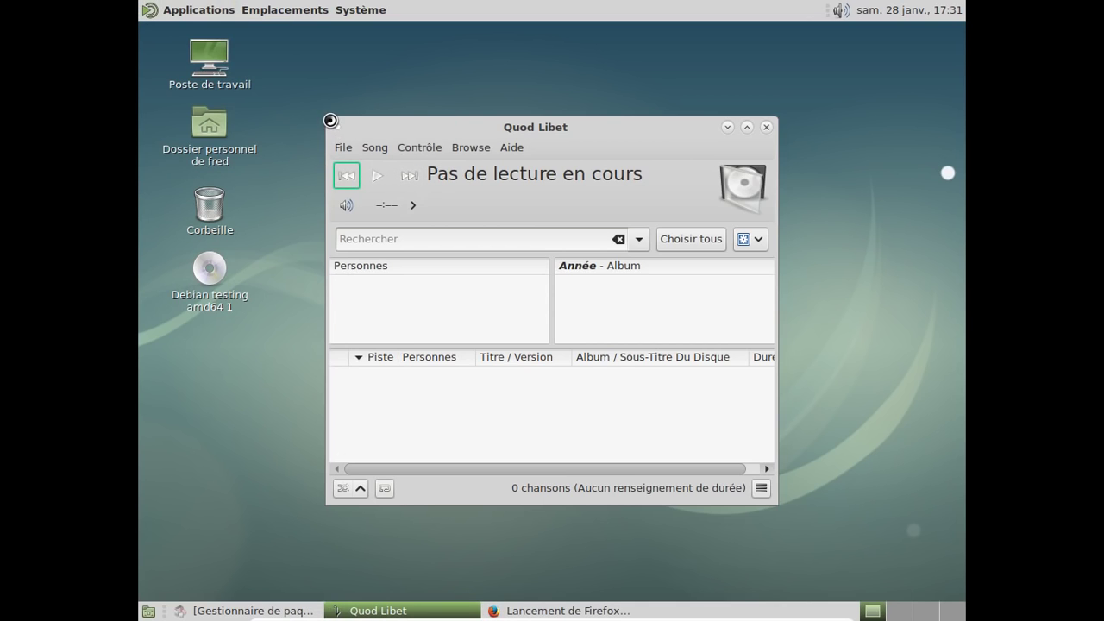
{"action": "left_click_drag", "start_coordinate": [329, 120], "coordinate": [255, 52]}
{"action": "left_click_drag", "start_coordinate": [760, 490], "coordinate": [897, 517]}
{"action": "left_click", "coordinate": [200, 212]}
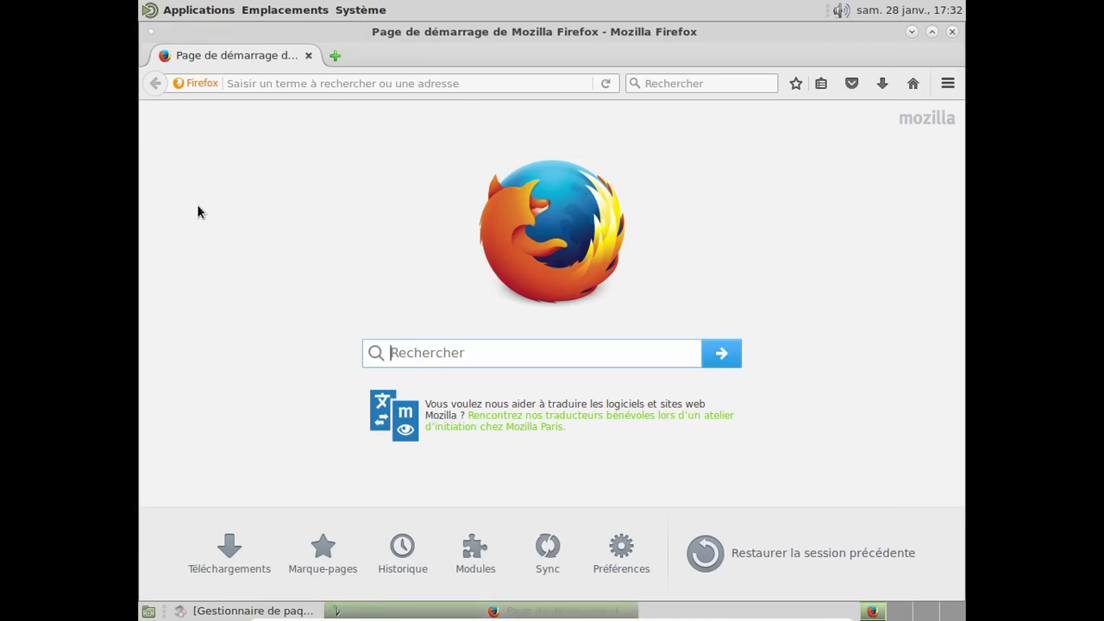
- Go to altermusique.org and open the page of the album Ghandizilla Attacks!
{"action": "left_click", "coordinate": [329, 78]}
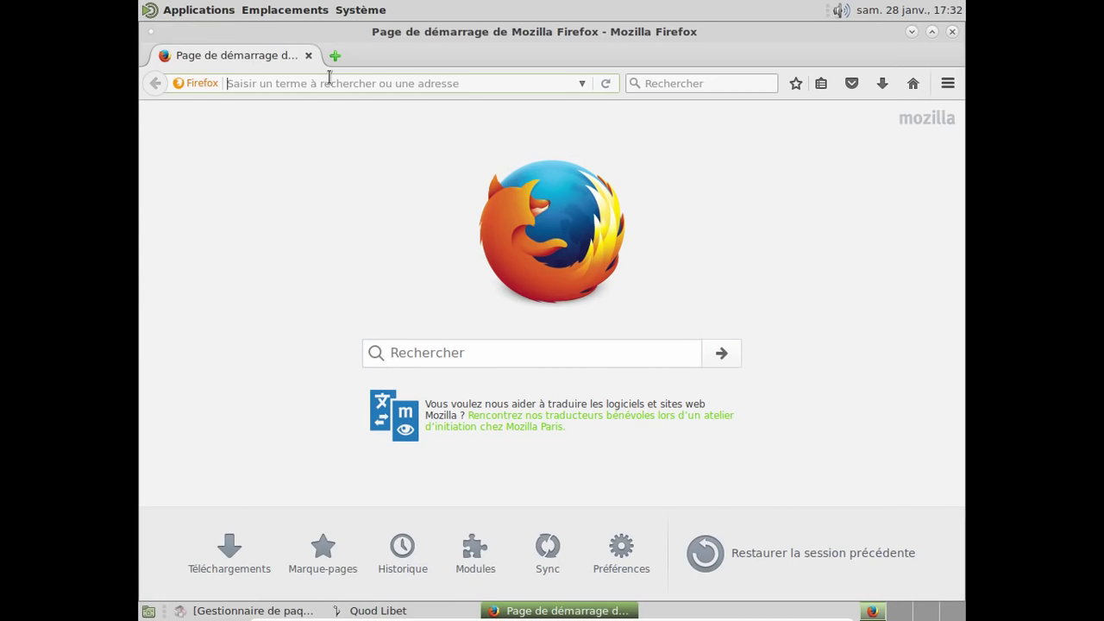
{"action": "type", "text": "altermusi"}
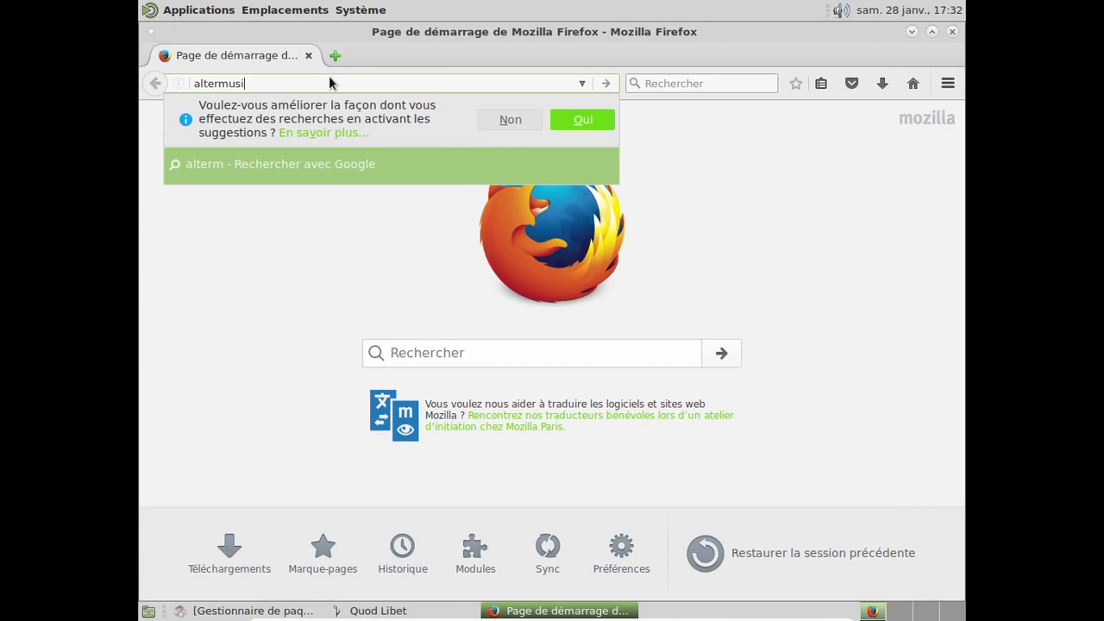
{"action": "type", "text": "que.org"}
{"action": "key", "text": "Return"}
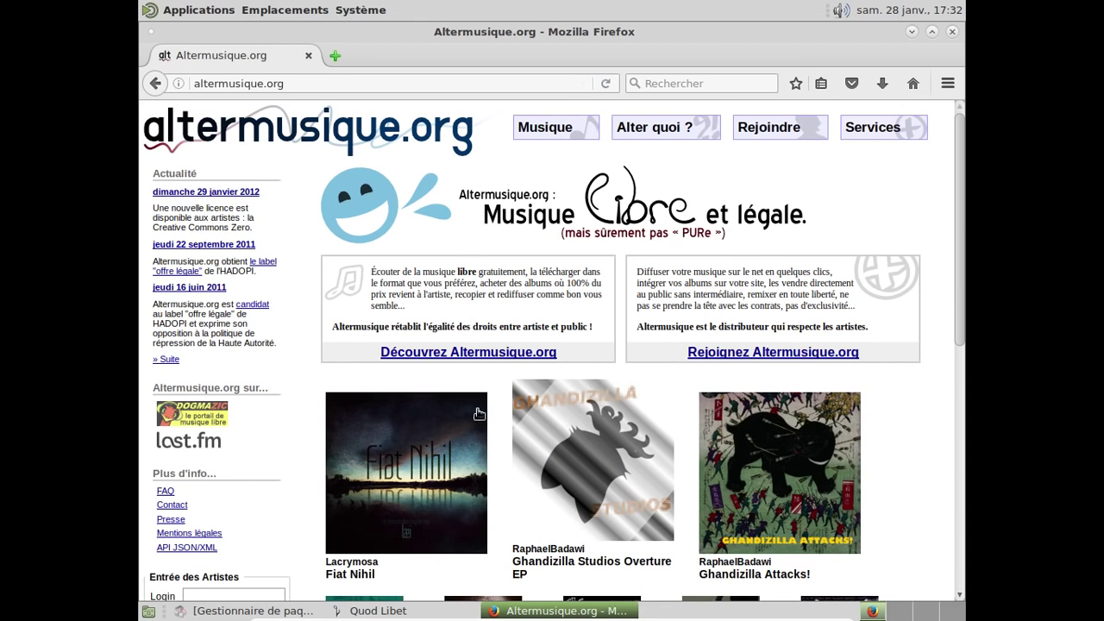
{"action": "scroll", "coordinate": [552, 431], "scroll_direction": "down", "scroll_amount": 3}
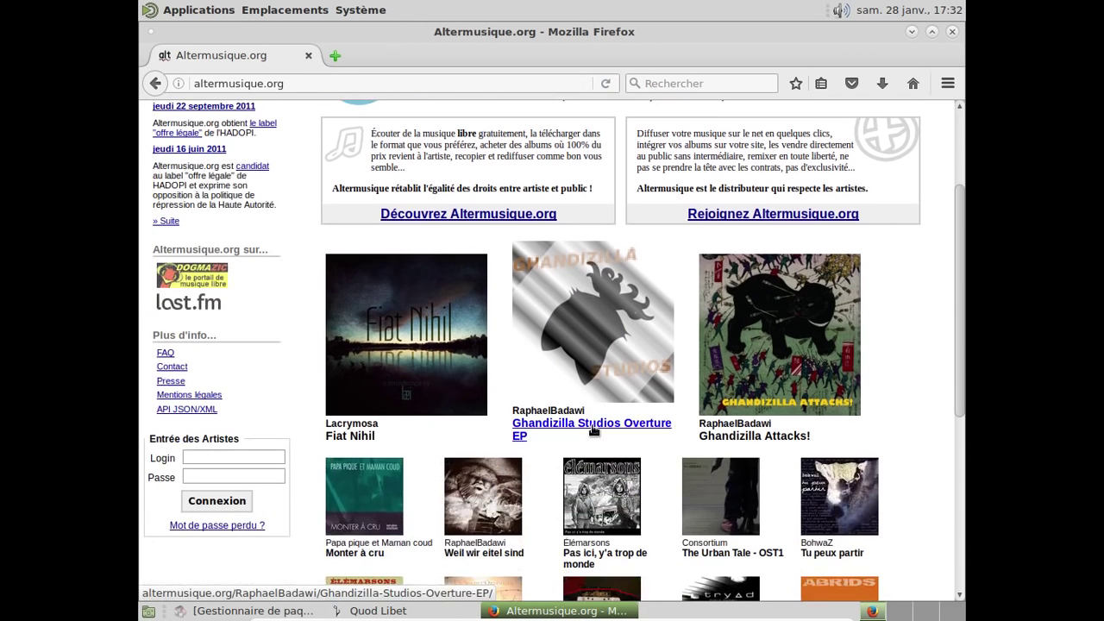
{"action": "left_click", "coordinate": [770, 343]}
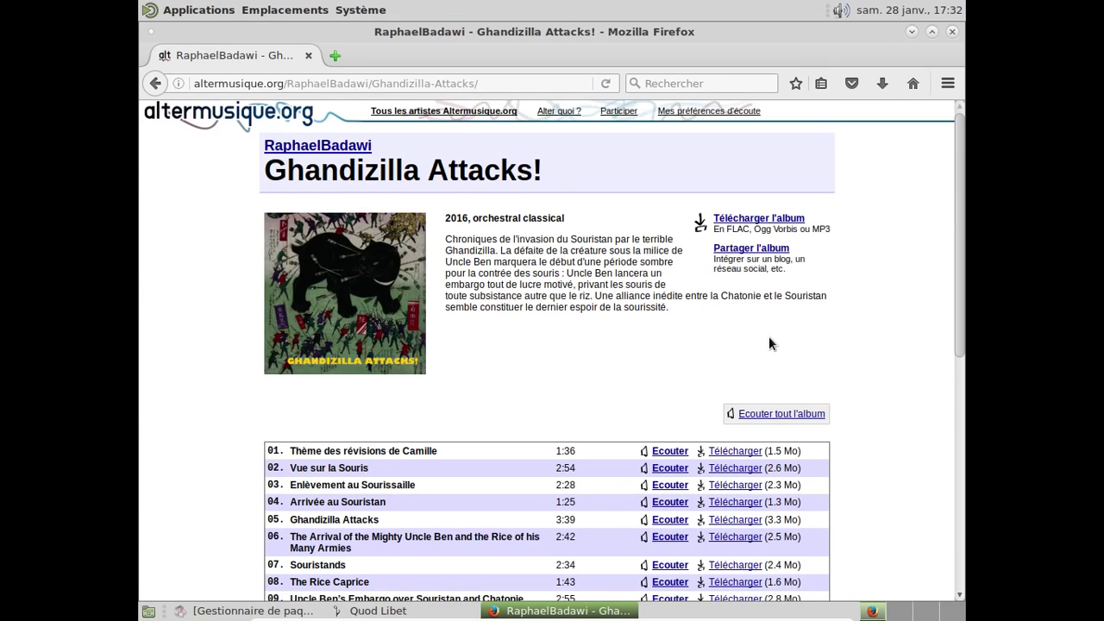
- Download the full album as 192kbps MP3, saving the zip to disk and making that the default action for this file type
{"action": "scroll", "coordinate": [768, 343], "scroll_direction": "down", "scroll_amount": 9}
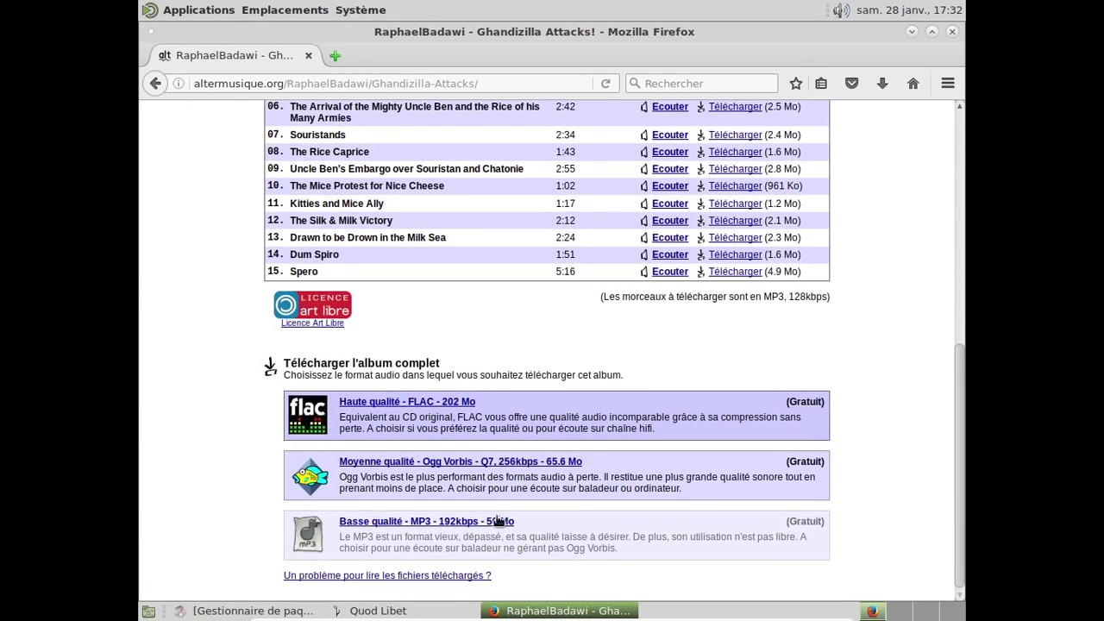
{"action": "left_click", "coordinate": [497, 522]}
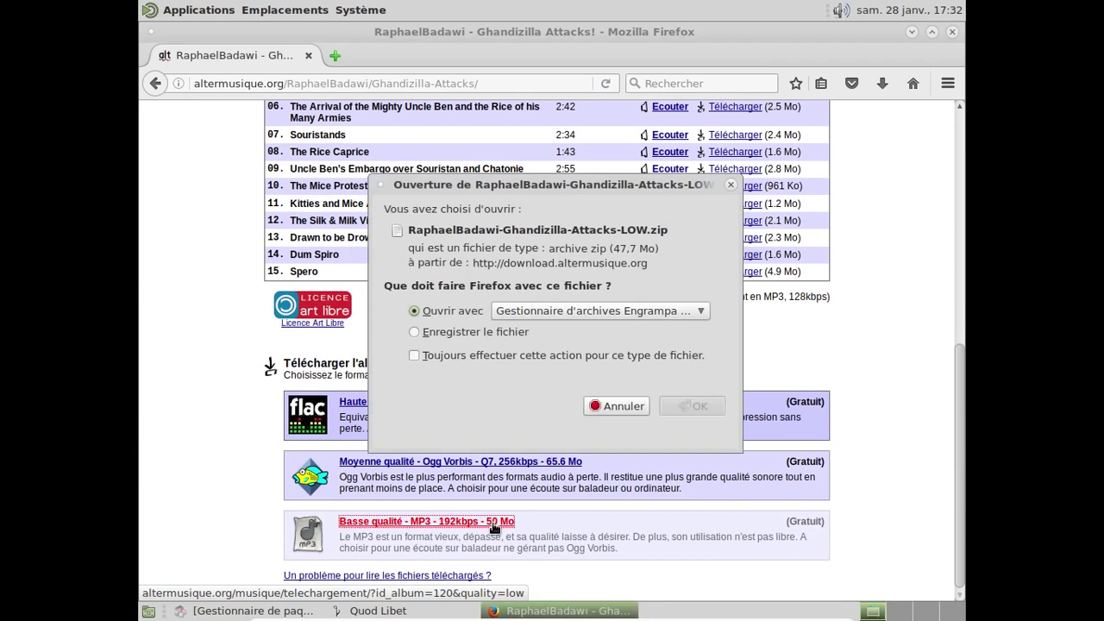
{"action": "left_click", "coordinate": [462, 333]}
{"action": "left_click", "coordinate": [463, 355]}
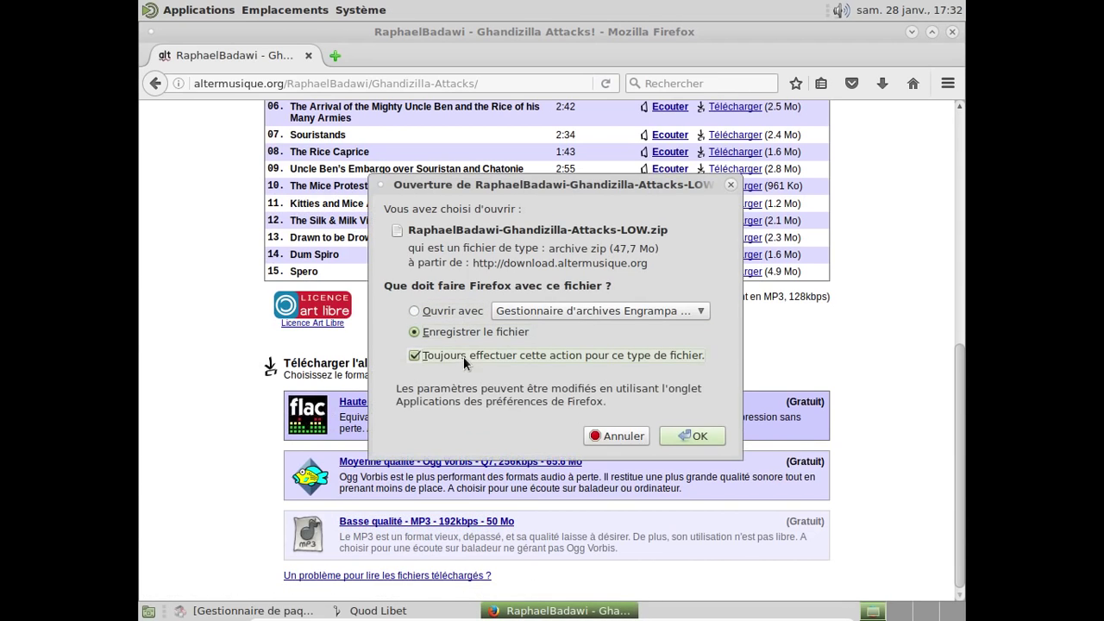
{"action": "left_click", "coordinate": [694, 430]}
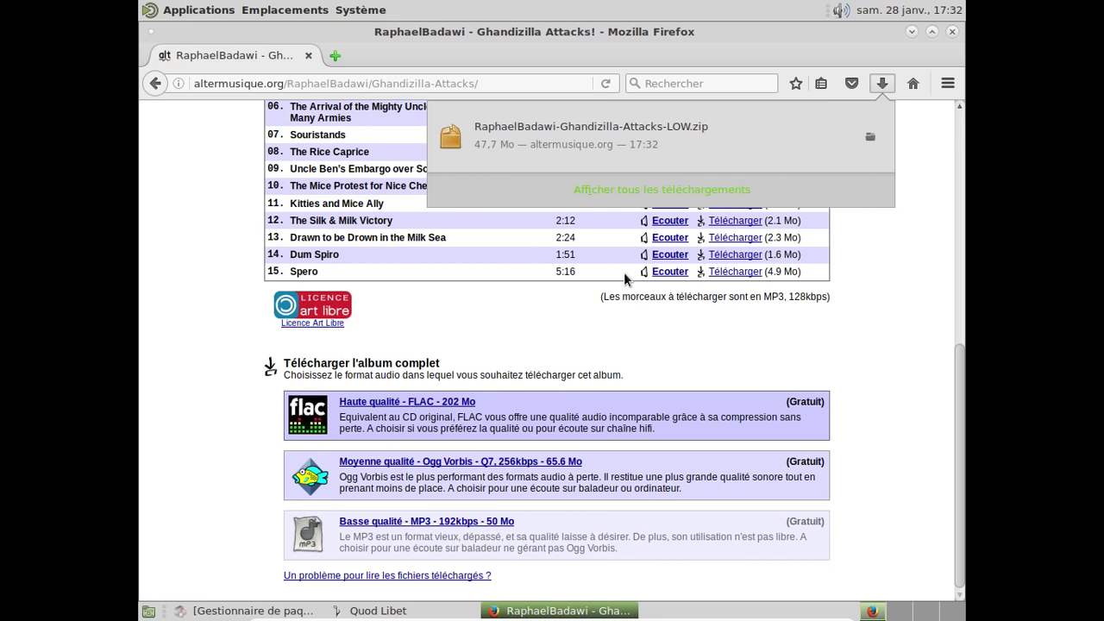
- Minimize Firefox, open the Téléchargements folder and extract the downloaded Ghandizilla Attacks zip there
{"action": "left_click", "coordinate": [937, 63]}
{"action": "left_click", "coordinate": [912, 32]}
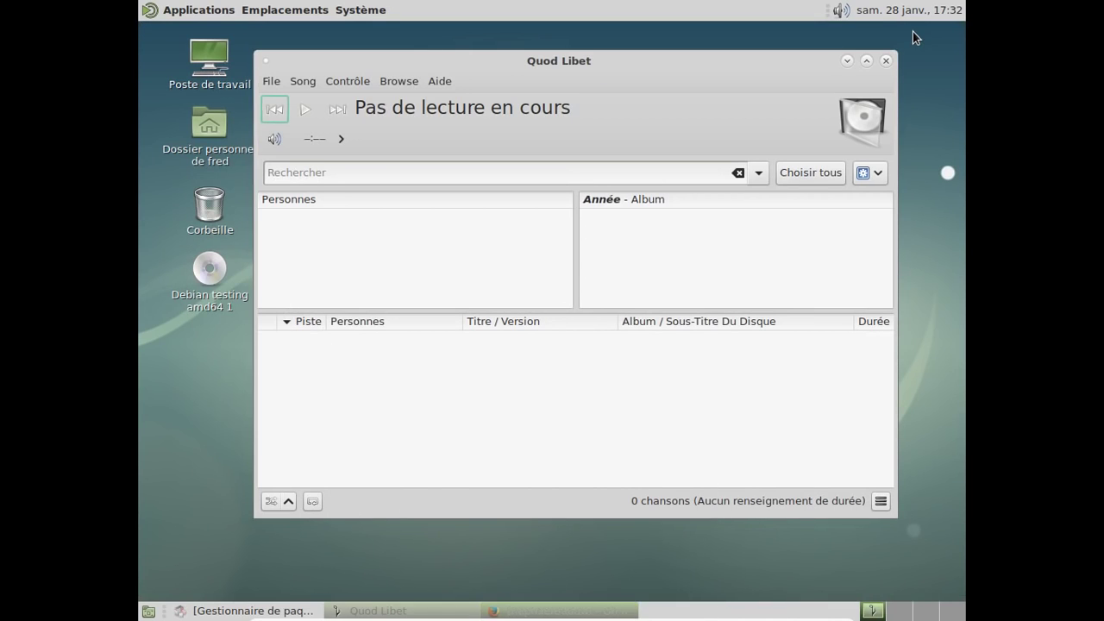
{"action": "left_click", "coordinate": [199, 151]}
{"action": "double_click", "coordinate": [199, 151]}
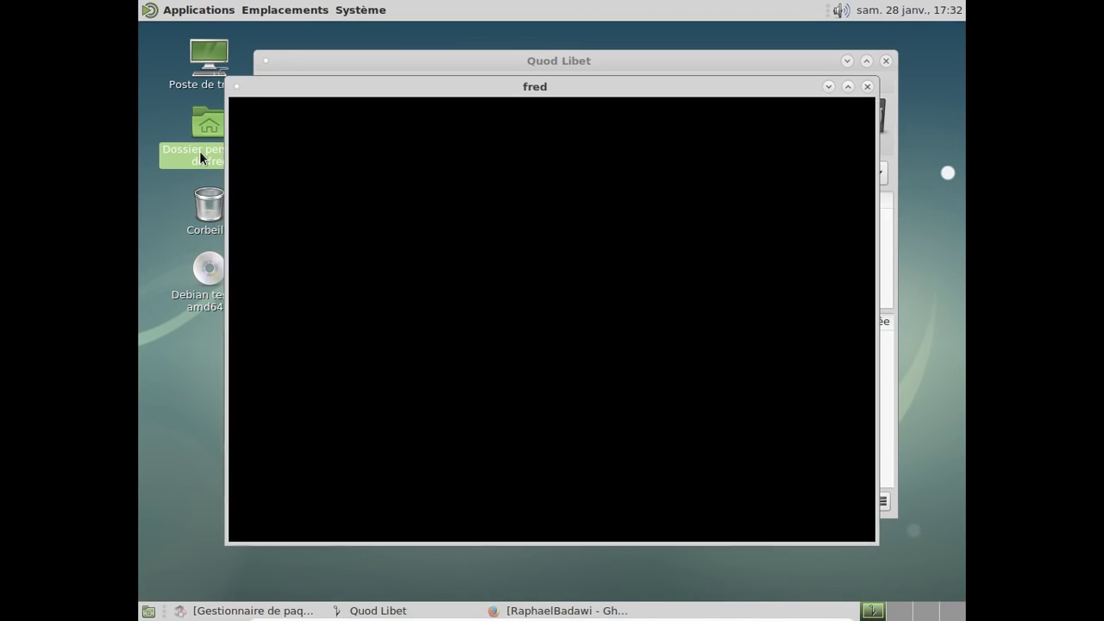
{"action": "double_click", "coordinate": [665, 287]}
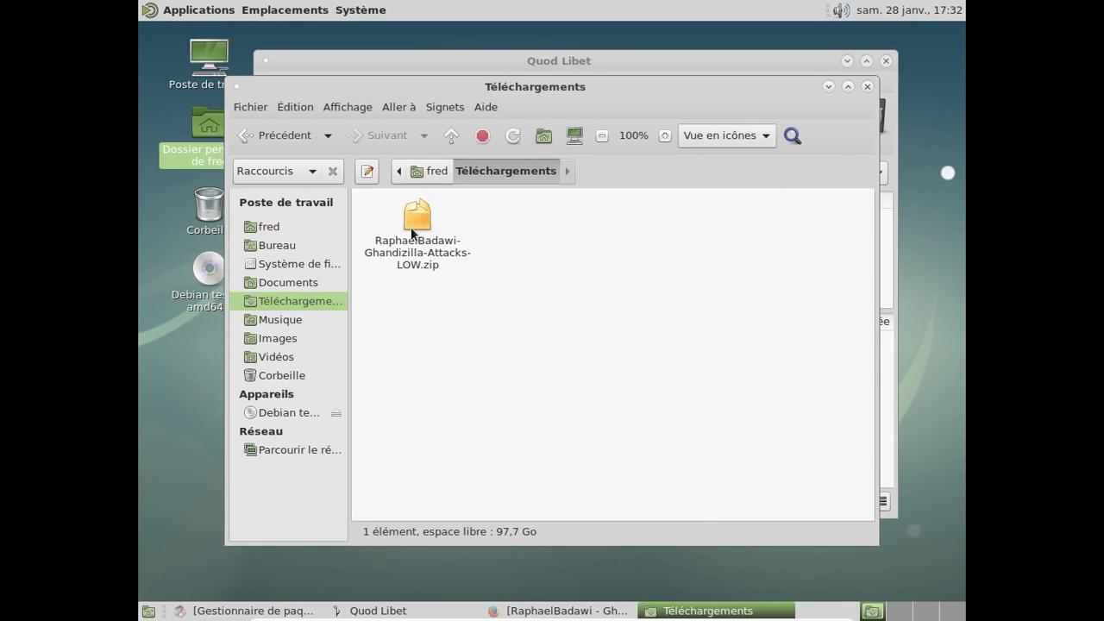
{"action": "right_click", "coordinate": [418, 231]}
{"action": "left_click", "coordinate": [486, 460]}
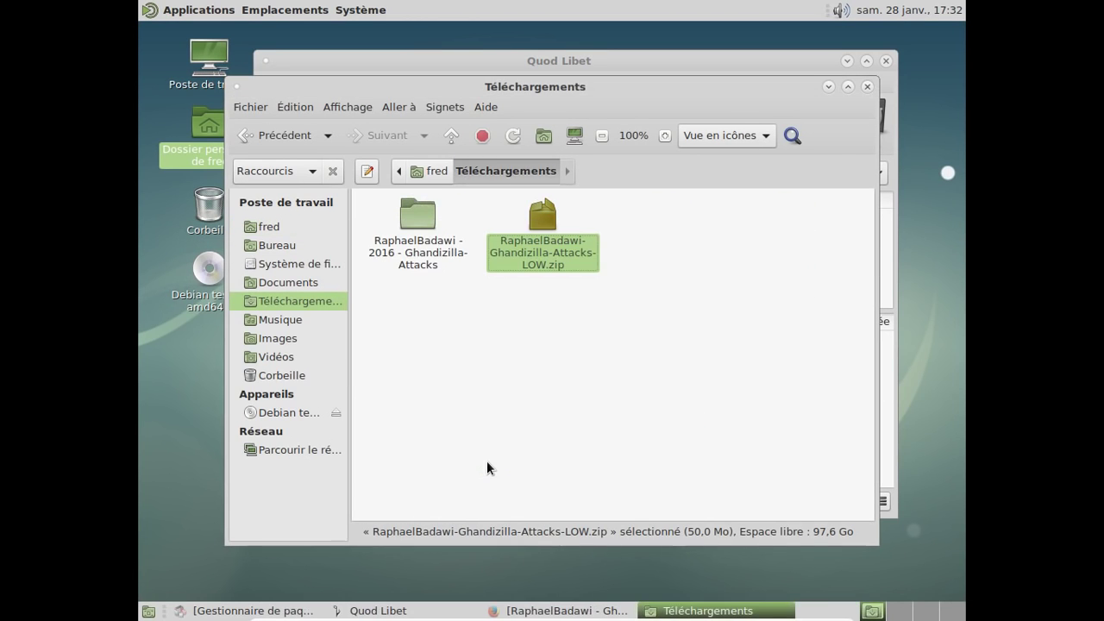
- Check the contents of the extracted album folder and move the folder to Musique
{"action": "double_click", "coordinate": [418, 263]}
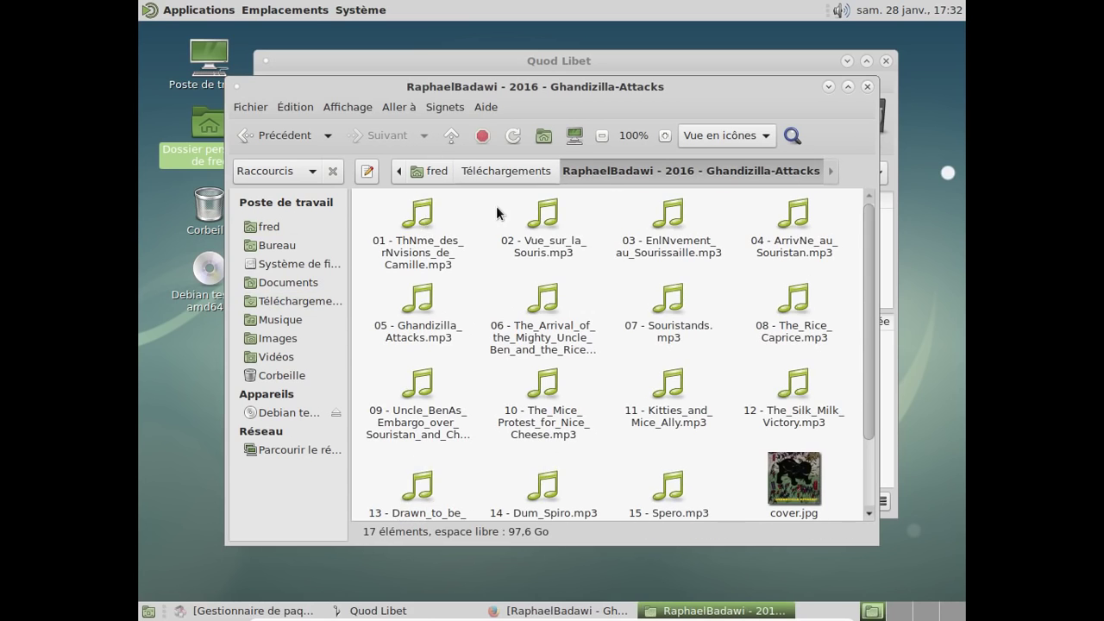
{"action": "left_click", "coordinate": [499, 173]}
{"action": "left_click_drag", "start_coordinate": [423, 222], "coordinate": [278, 321]}
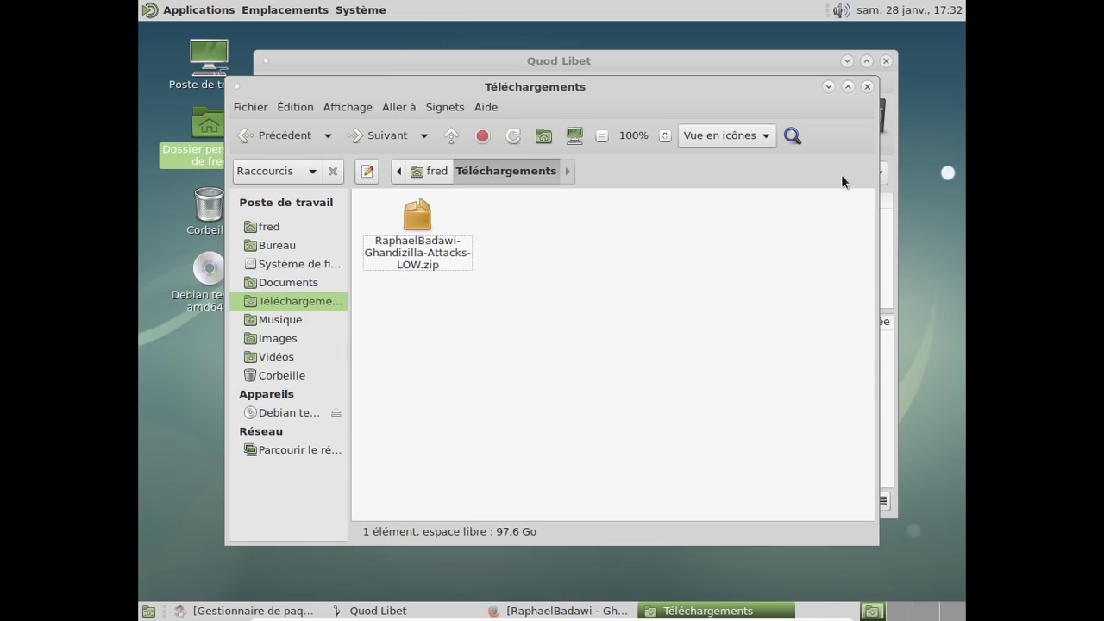
- Scan the Quod Libet library for the album and play track 4
{"action": "left_click", "coordinate": [659, 56]}
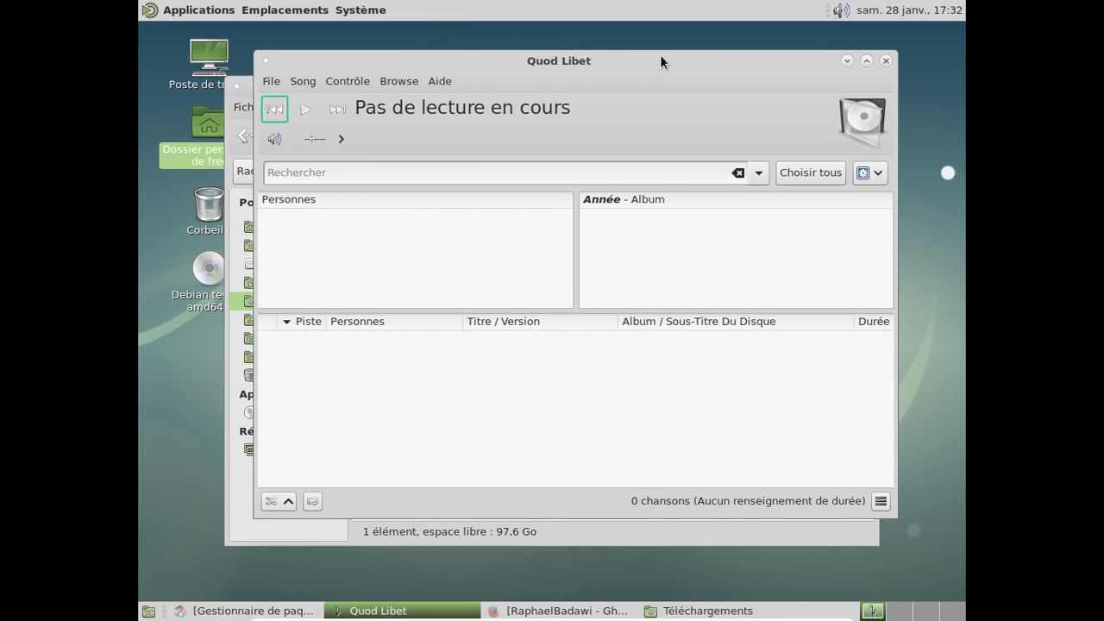
{"action": "left_click", "coordinate": [271, 81]}
{"action": "left_click", "coordinate": [329, 222]}
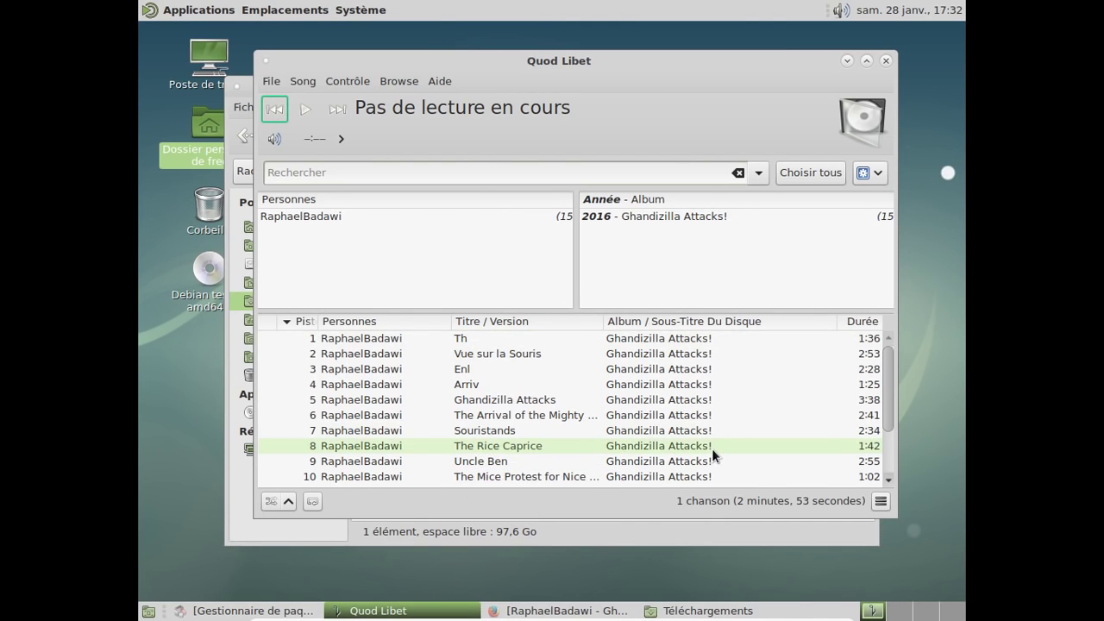
{"action": "double_click", "coordinate": [652, 386]}
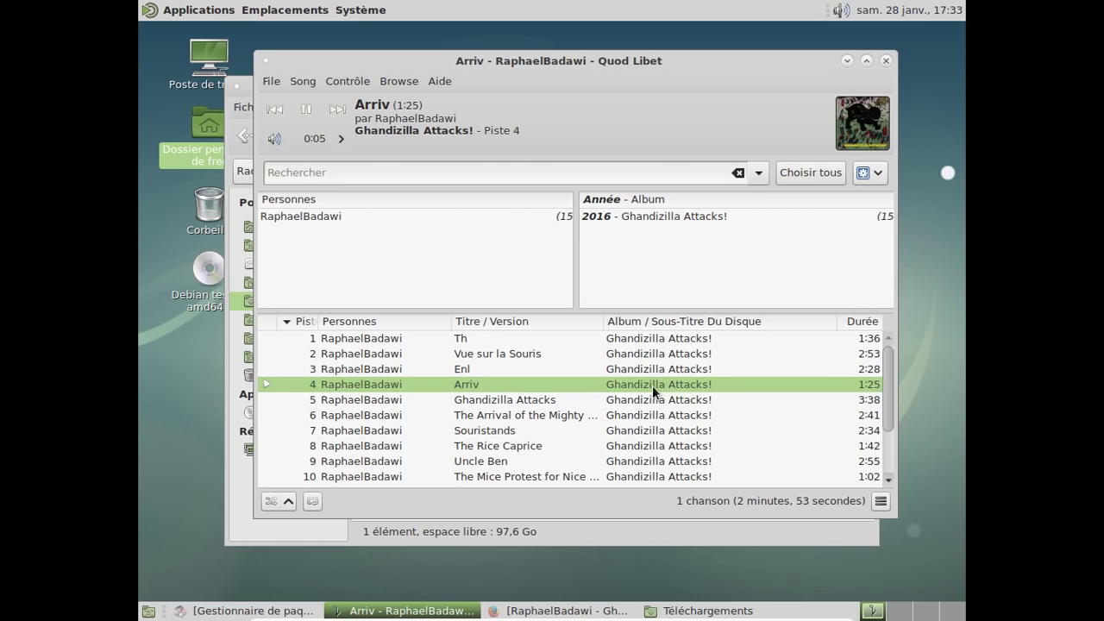
- Quit Quod Libet and close the Téléchargements window and Firefox
{"action": "left_click", "coordinate": [276, 83]}
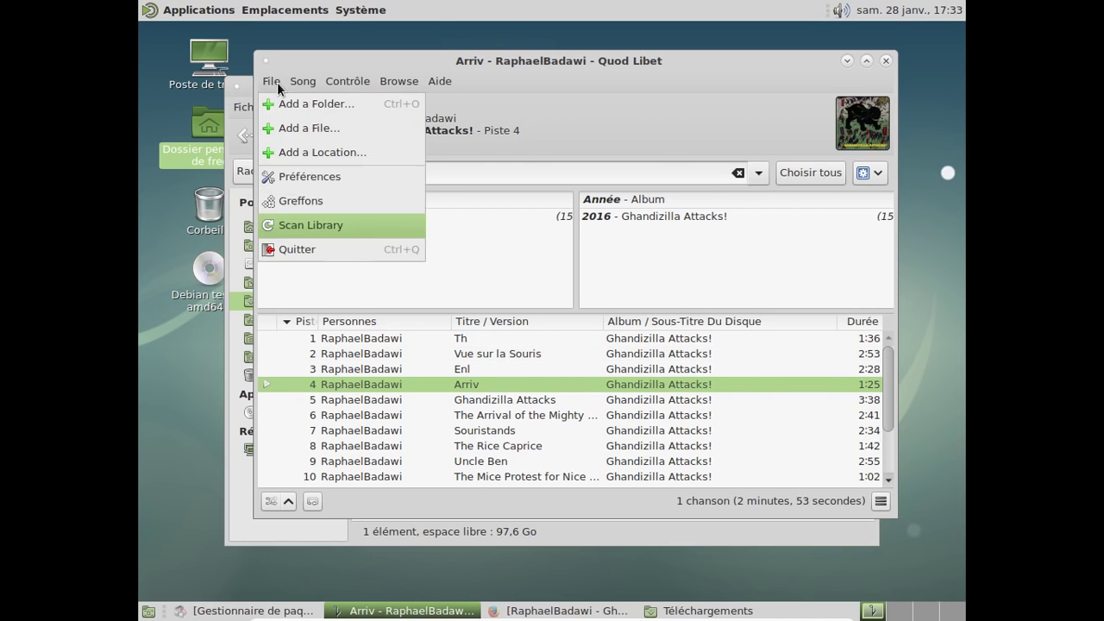
{"action": "left_click", "coordinate": [313, 250]}
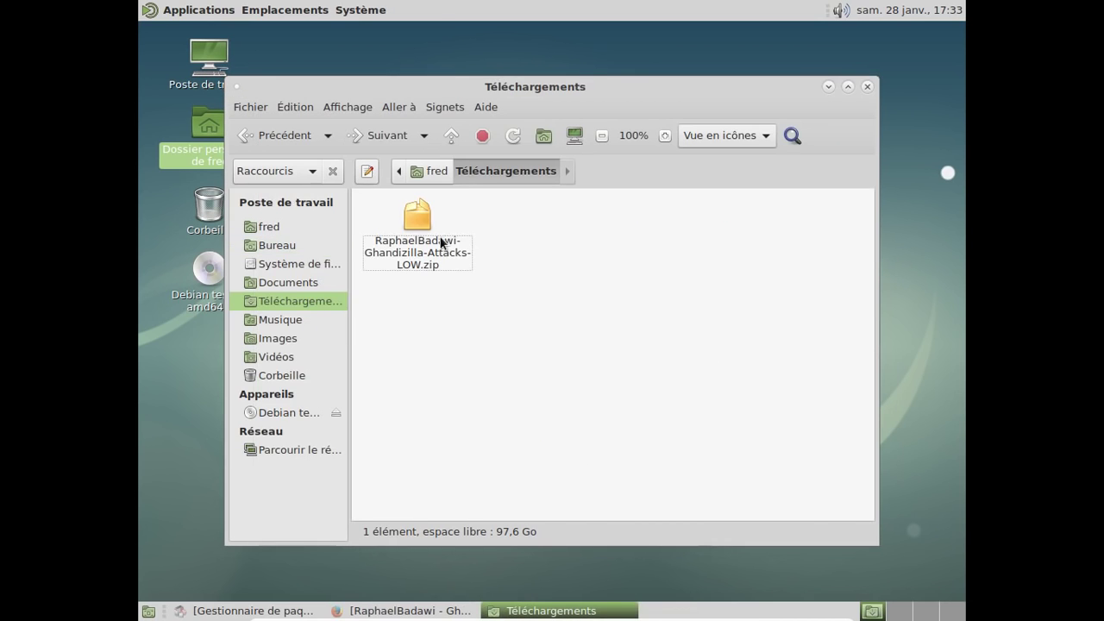
{"action": "left_click", "coordinate": [866, 86]}
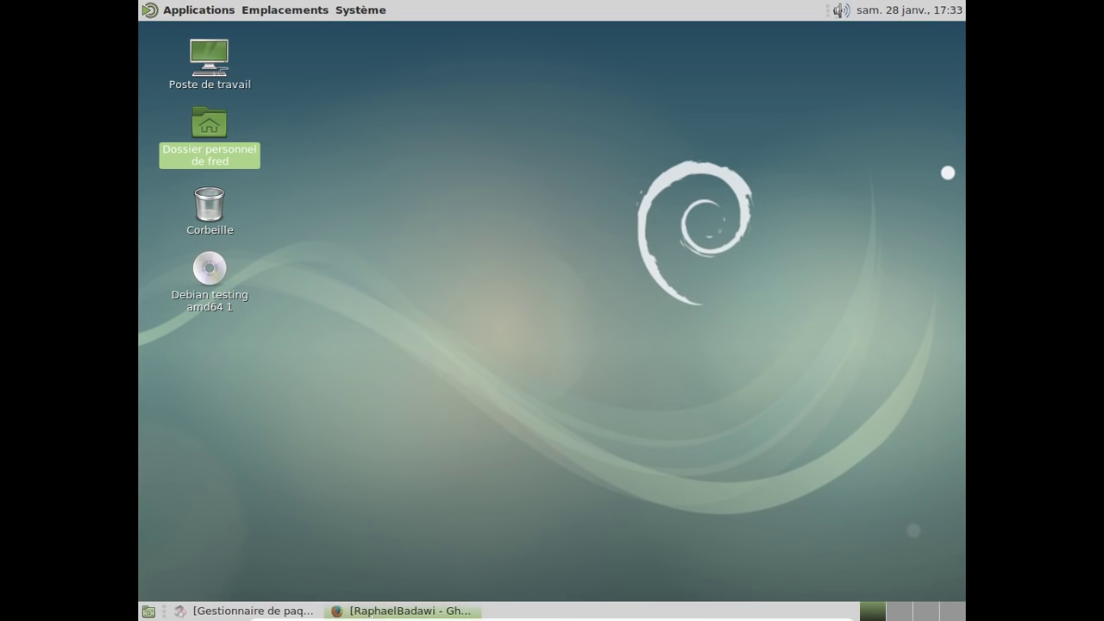
{"action": "right_click", "coordinate": [375, 610]}
{"action": "left_click", "coordinate": [362, 590]}
- Switch to the Synaptic package manager and list its packages by category
{"action": "left_click", "coordinate": [283, 611]}
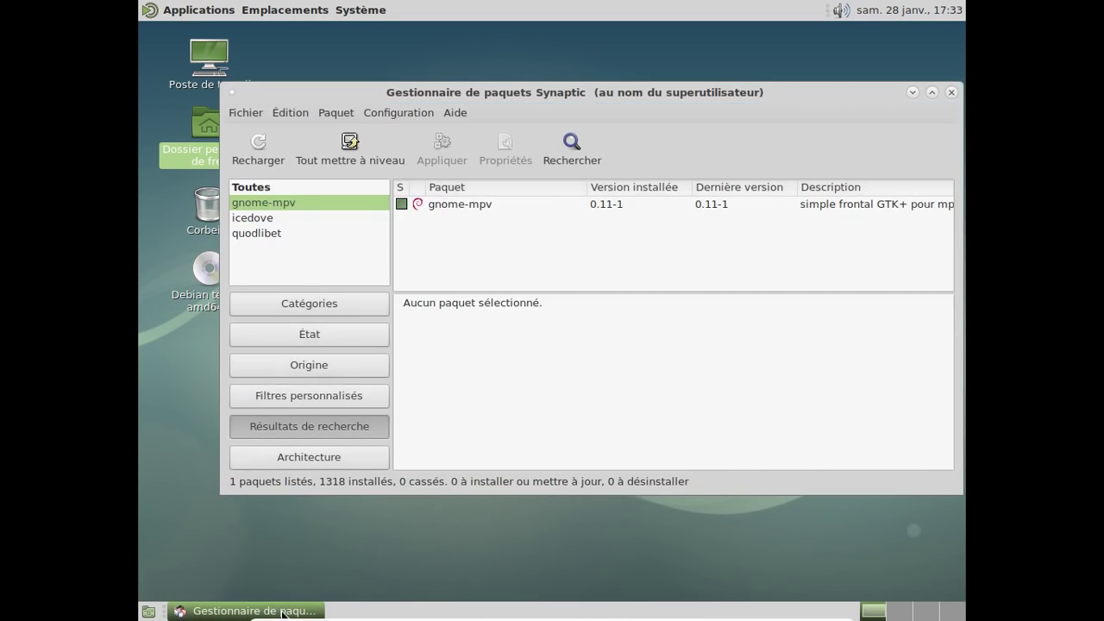
{"action": "left_click", "coordinate": [573, 142]}
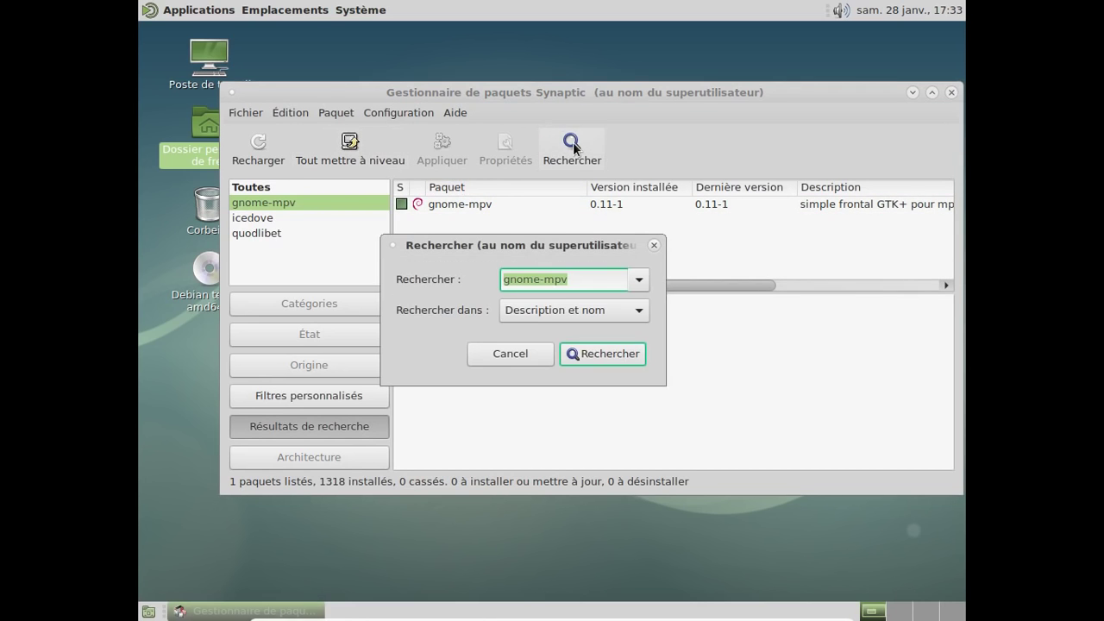
{"action": "left_click", "coordinate": [602, 352]}
{"action": "left_click", "coordinate": [302, 306]}
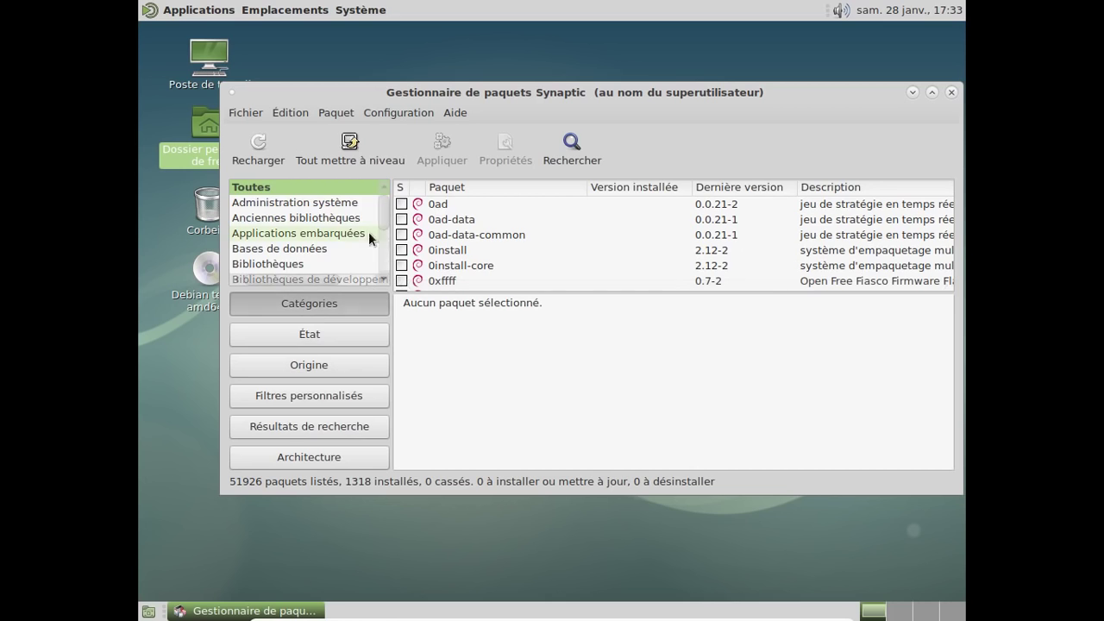
- Enlarge the Synaptic window and widen the category list so that long category names fit
{"action": "scroll", "coordinate": [348, 230], "scroll_direction": "down", "scroll_amount": 6}
{"action": "scroll", "coordinate": [347, 231], "scroll_direction": "down", "scroll_amount": 3}
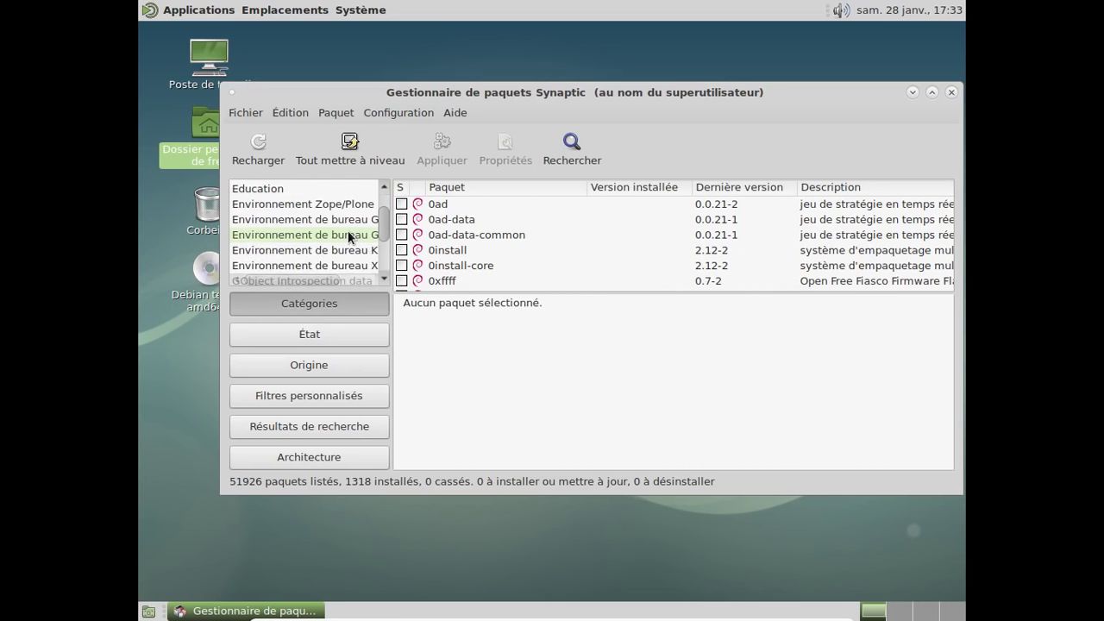
{"action": "scroll", "coordinate": [348, 230], "scroll_direction": "up", "scroll_amount": 3}
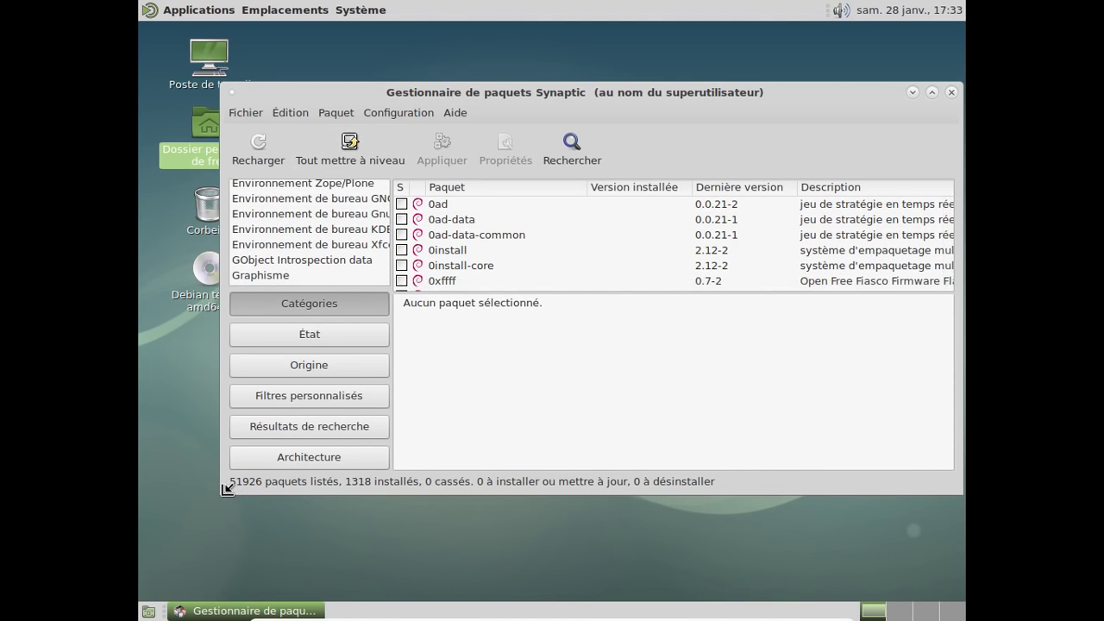
{"action": "left_click_drag", "start_coordinate": [220, 489], "coordinate": [189, 542]}
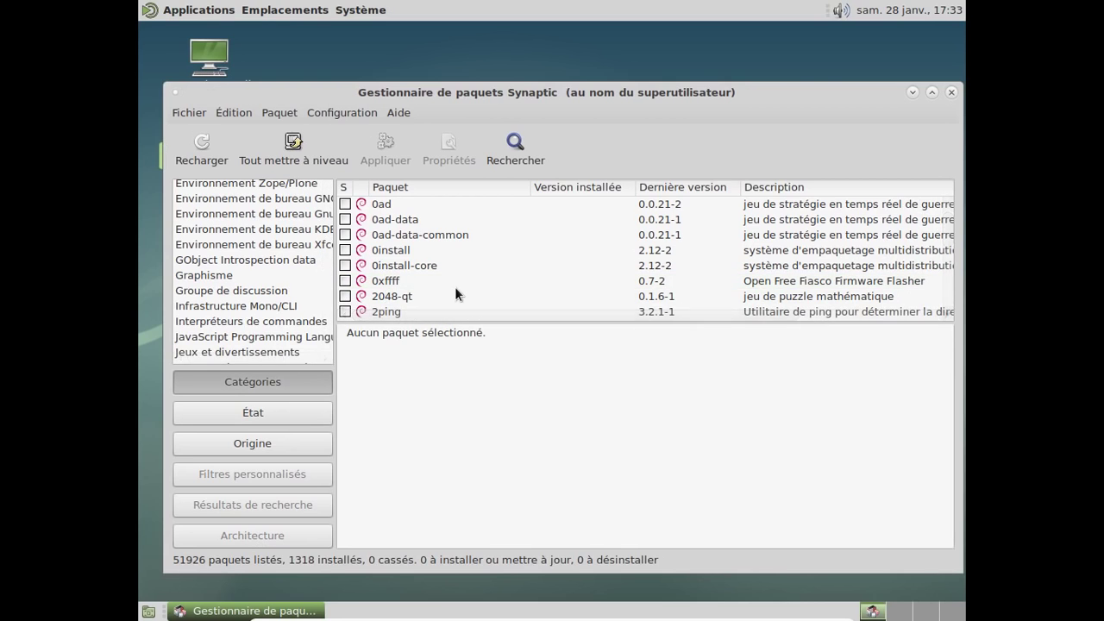
{"action": "left_click_drag", "start_coordinate": [333, 301], "coordinate": [436, 226]}
- Browse the packages in the Environnement de bureau GNOME category and view the description and version of gnome-shell
{"action": "scroll", "coordinate": [430, 247], "scroll_direction": "up", "scroll_amount": 1}
{"action": "left_click", "coordinate": [365, 245]}
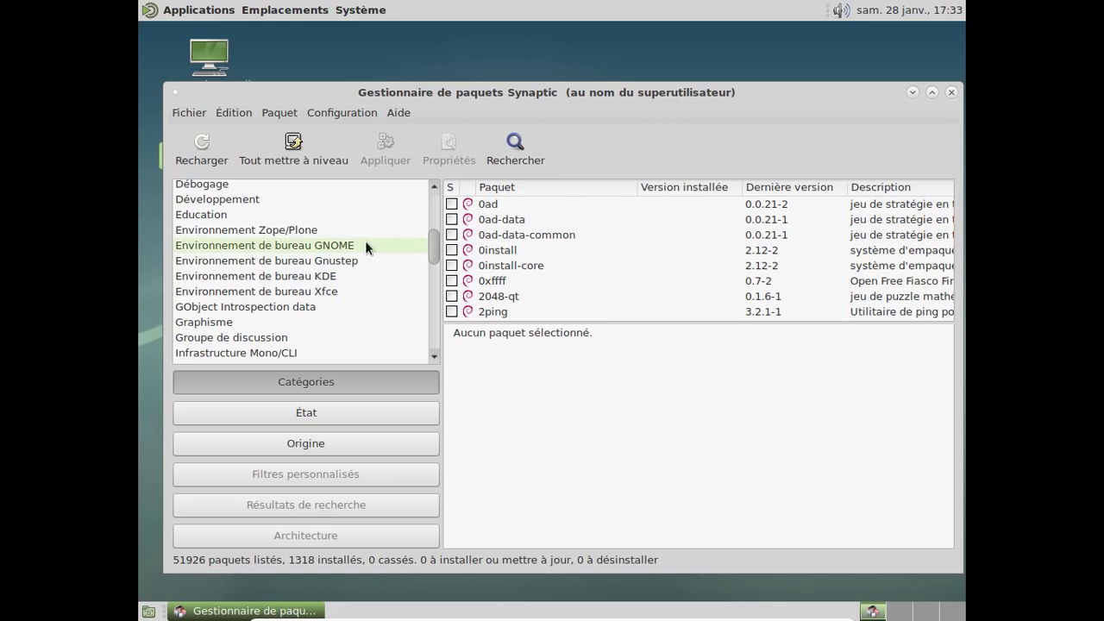
{"action": "scroll", "coordinate": [789, 265], "scroll_direction": "down", "scroll_amount": 10}
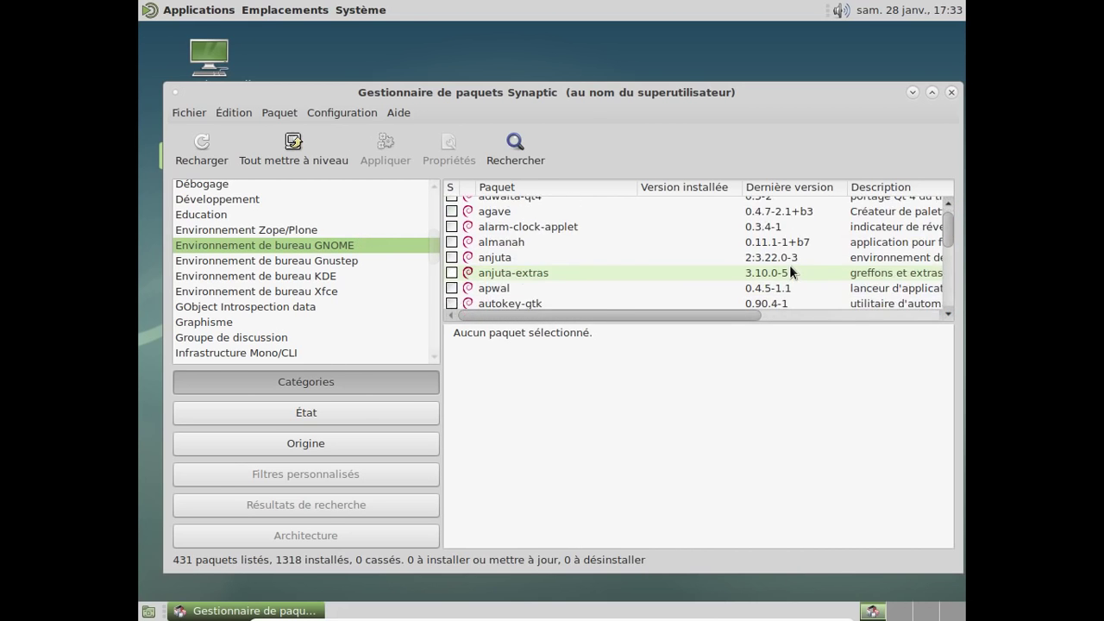
{"action": "scroll", "coordinate": [789, 271], "scroll_direction": "down", "scroll_amount": 7}
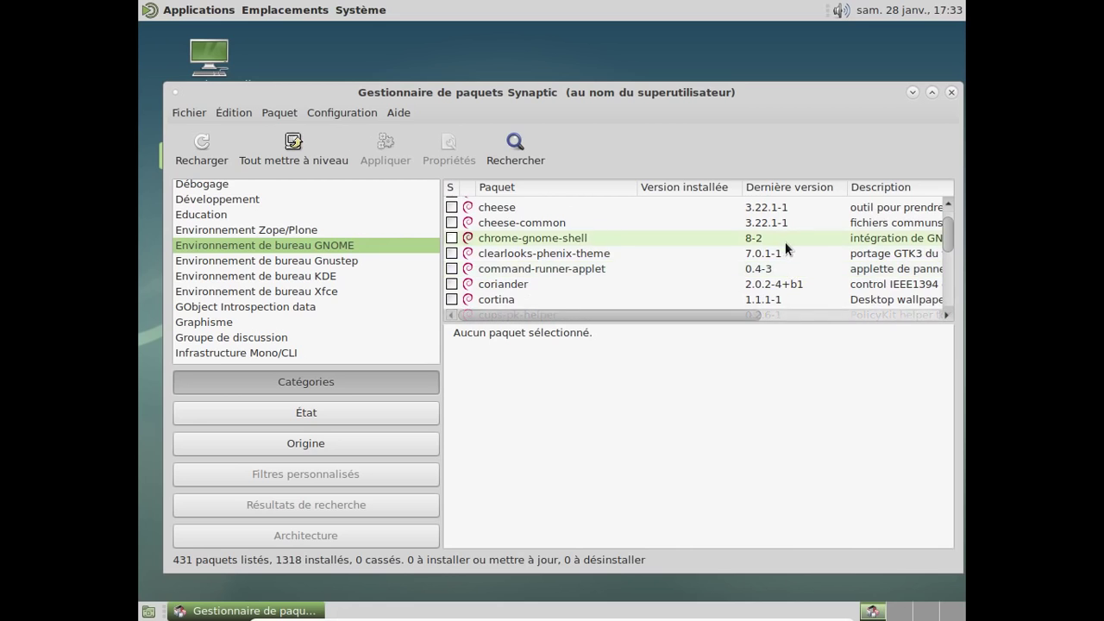
{"action": "scroll", "coordinate": [786, 248], "scroll_direction": "down", "scroll_amount": 6}
{"action": "scroll", "coordinate": [785, 245], "scroll_direction": "down", "scroll_amount": 3}
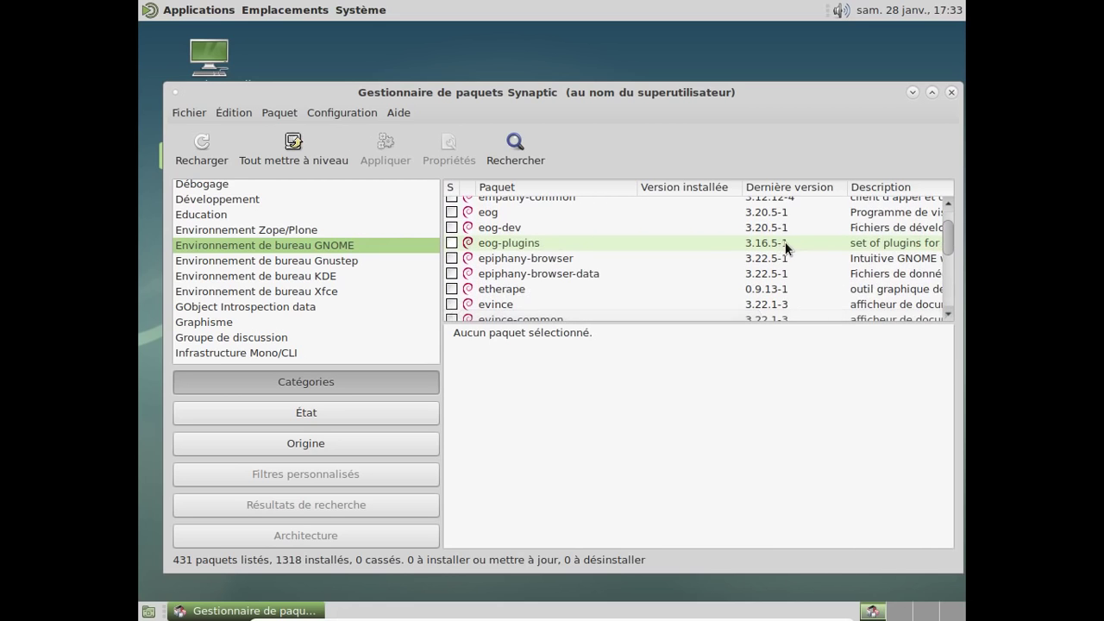
{"action": "scroll", "coordinate": [786, 245], "scroll_direction": "down", "scroll_amount": 3}
{"action": "scroll", "coordinate": [785, 247], "scroll_direction": "down", "scroll_amount": 8}
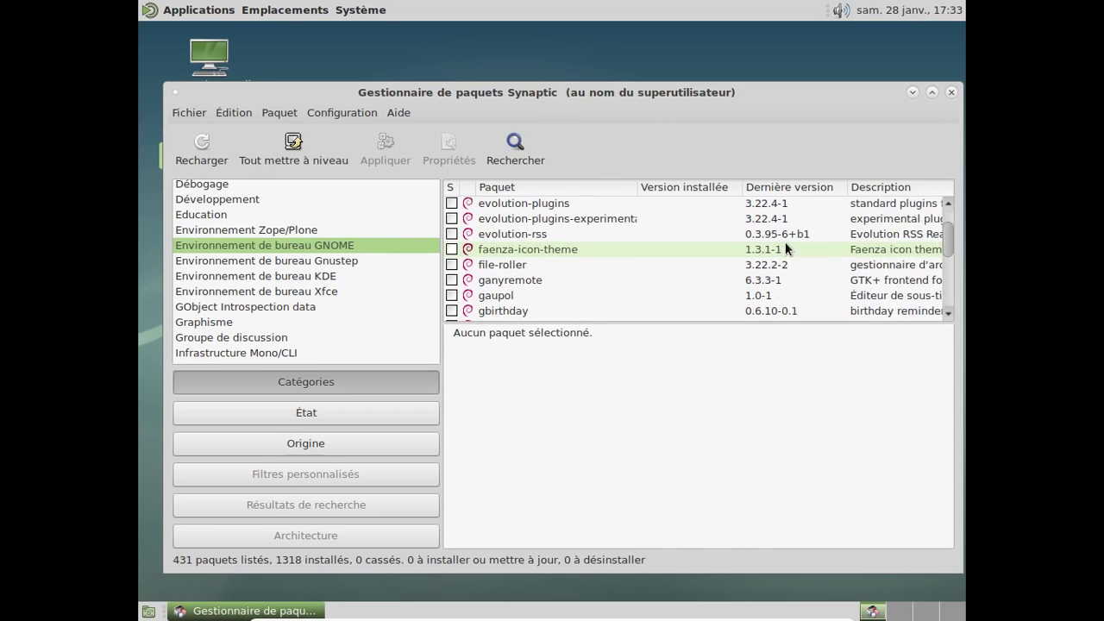
{"action": "scroll", "coordinate": [785, 248], "scroll_direction": "down", "scroll_amount": 5}
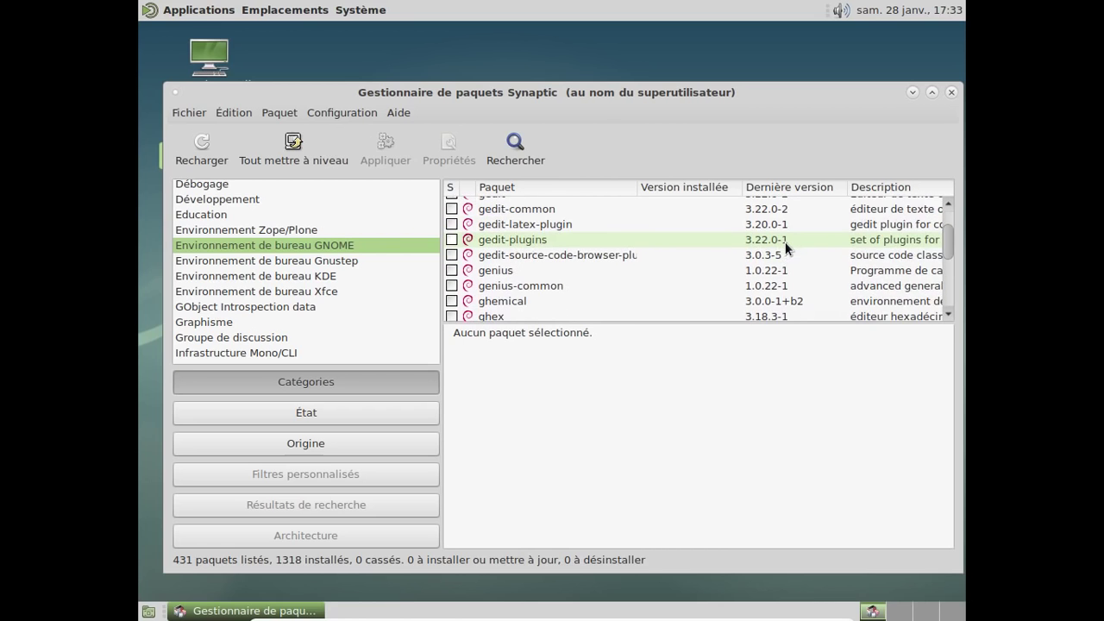
{"action": "scroll", "coordinate": [785, 246], "scroll_direction": "down", "scroll_amount": 9}
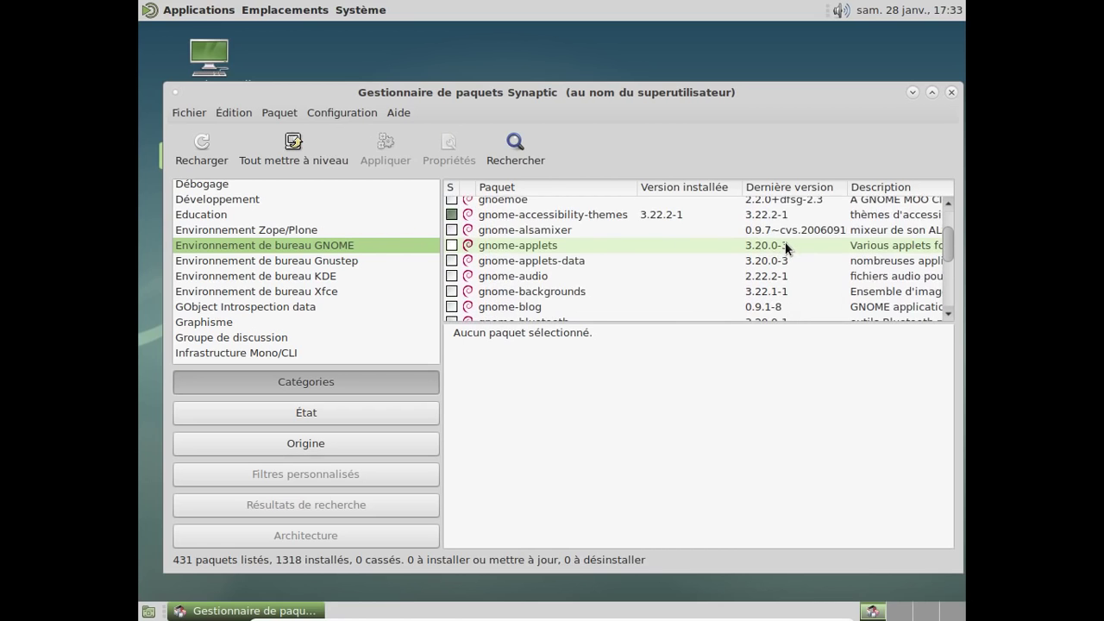
{"action": "scroll", "coordinate": [785, 245], "scroll_direction": "down", "scroll_amount": 5}
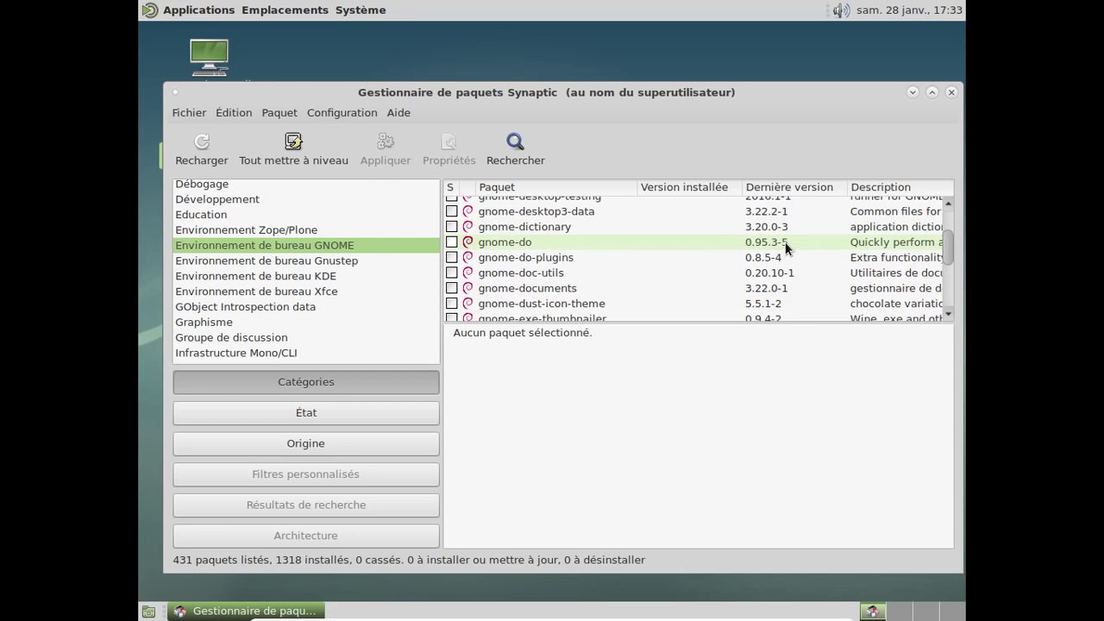
{"action": "scroll", "coordinate": [785, 241], "scroll_direction": "down", "scroll_amount": 4}
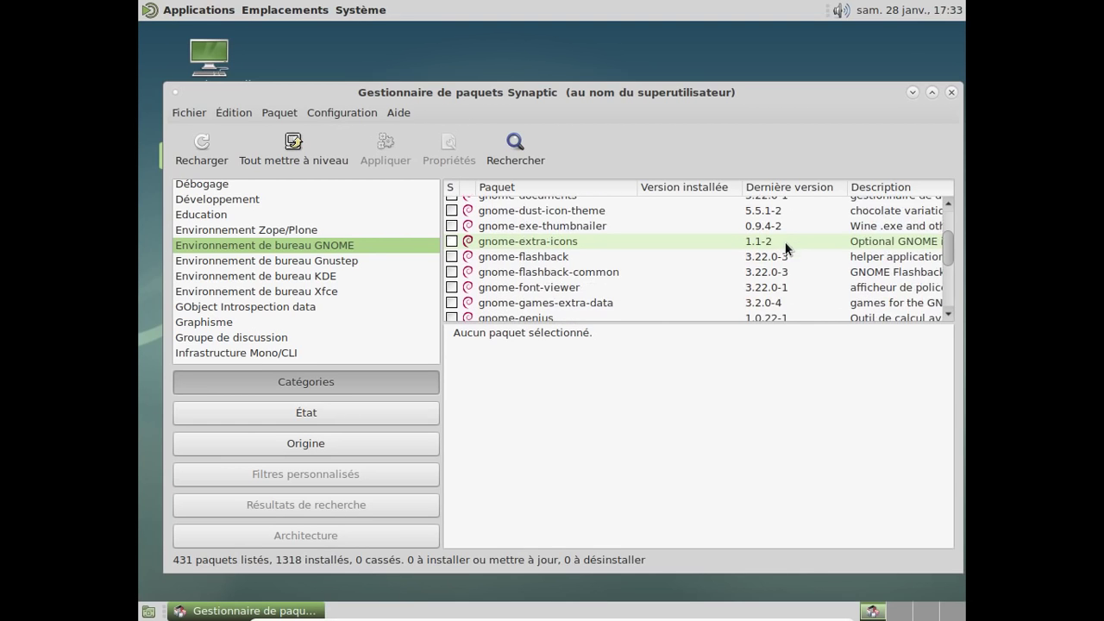
{"action": "scroll", "coordinate": [784, 246], "scroll_direction": "down", "scroll_amount": 3}
{"action": "scroll", "coordinate": [785, 245], "scroll_direction": "down", "scroll_amount": 10}
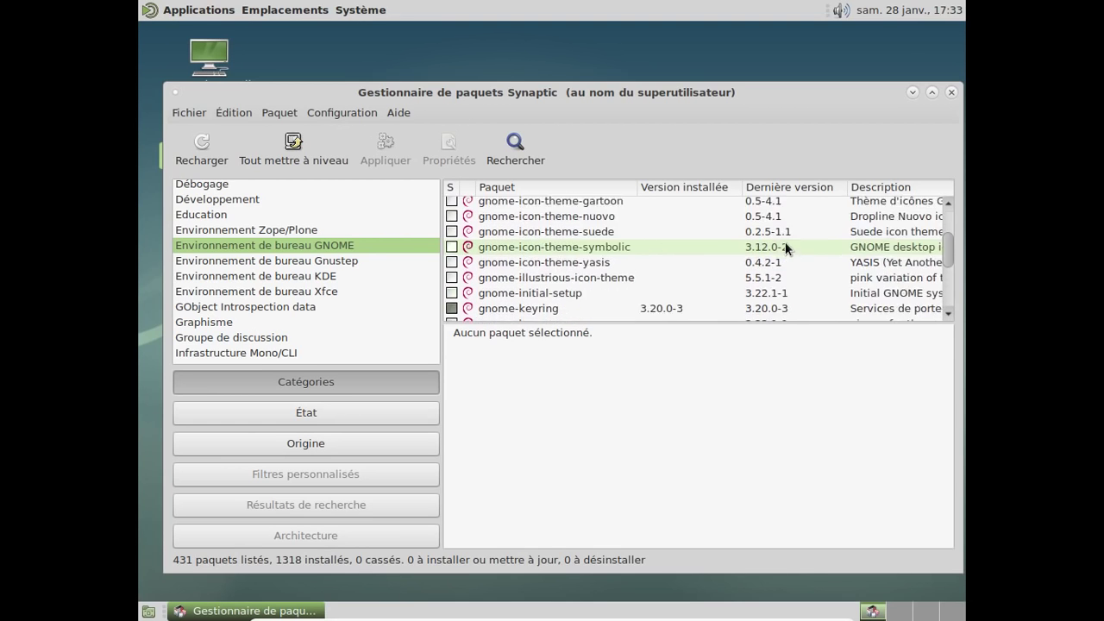
{"action": "scroll", "coordinate": [785, 245], "scroll_direction": "down", "scroll_amount": 4}
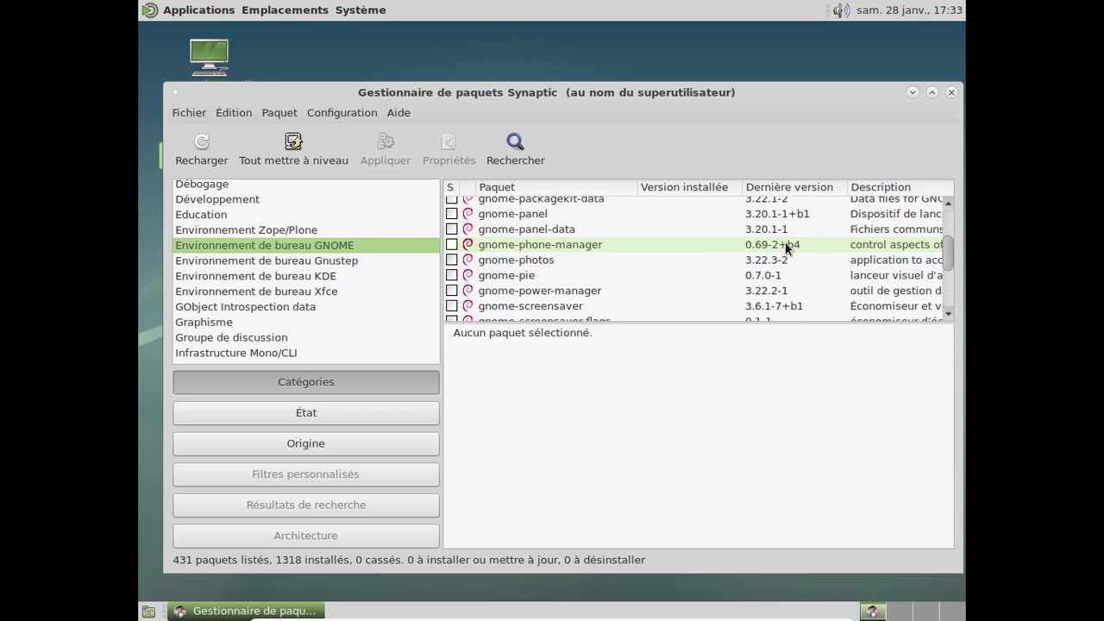
{"action": "scroll", "coordinate": [785, 245], "scroll_direction": "down", "scroll_amount": 2}
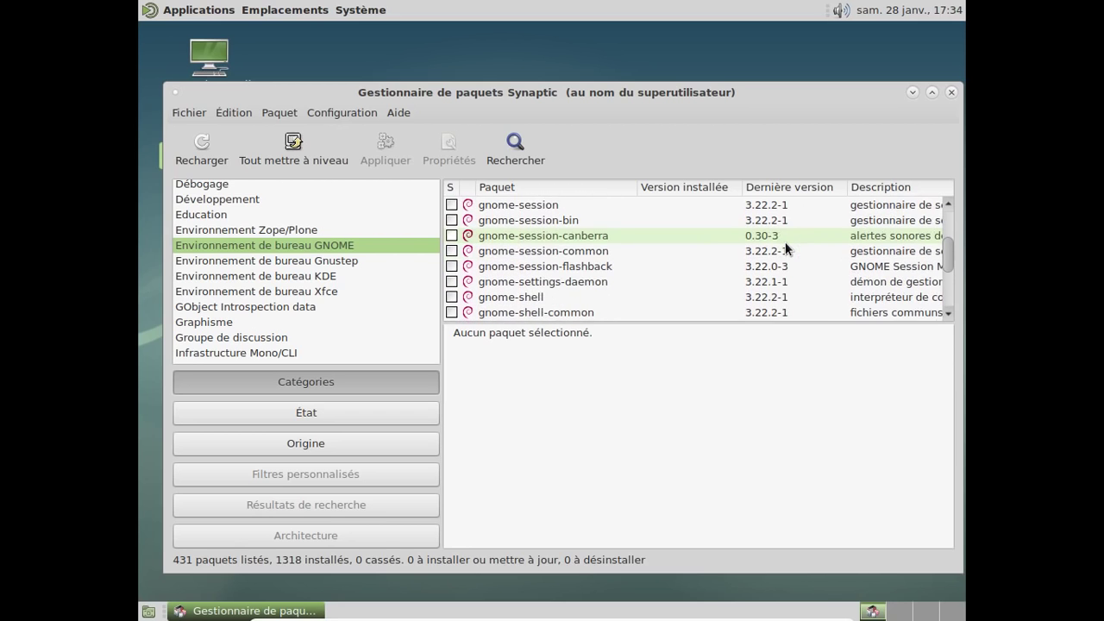
{"action": "left_click", "coordinate": [722, 294]}
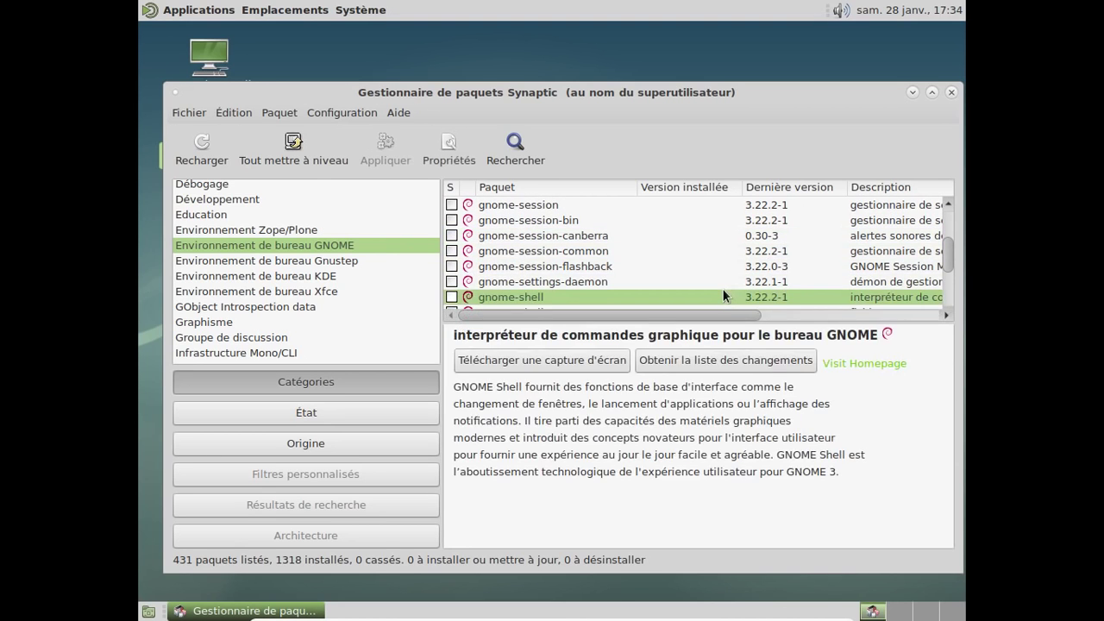
- Enable "Afficher les propriétés du paquet dans la fenêtre principale" in Synaptic's preferences and save them
{"action": "left_click", "coordinate": [240, 112]}
{"action": "mouse_move", "coordinate": [317, 115]}
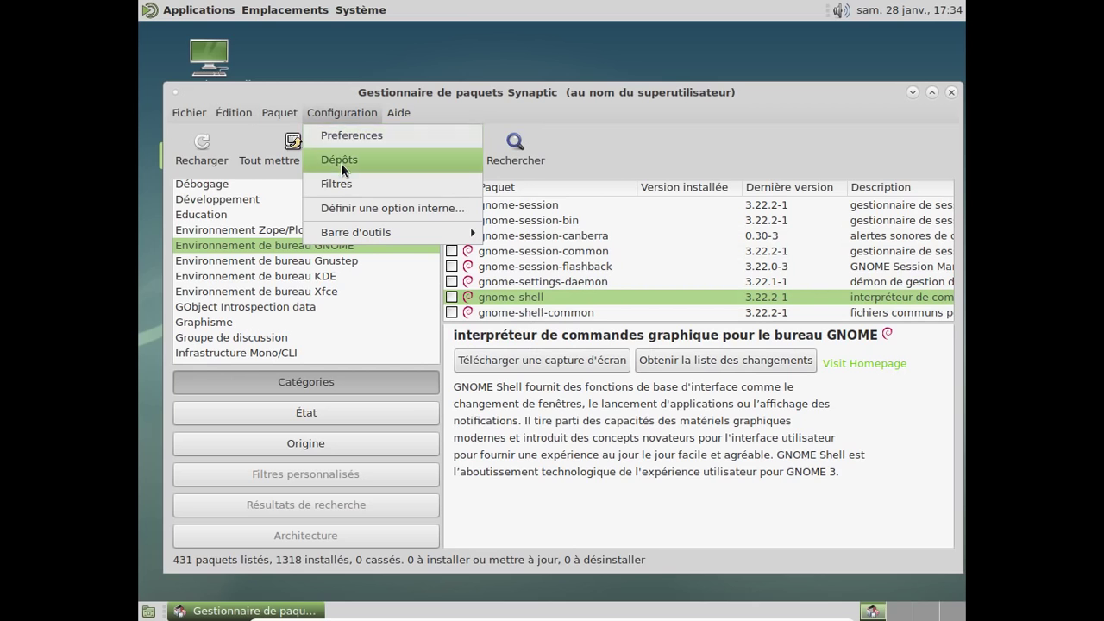
{"action": "left_click", "coordinate": [341, 133]}
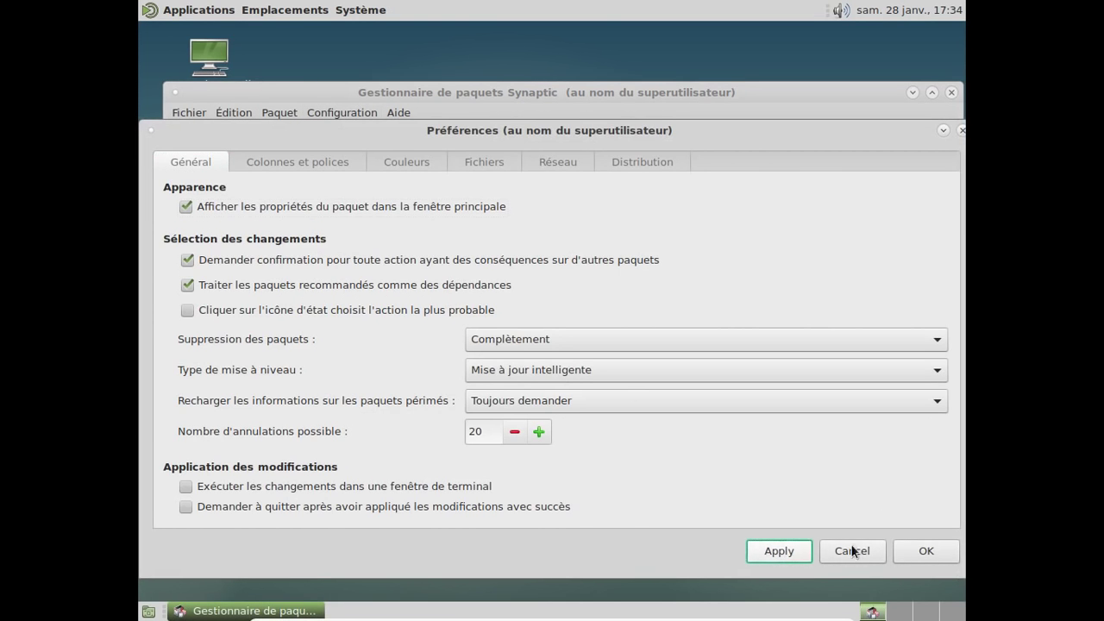
{"action": "left_click", "coordinate": [924, 550]}
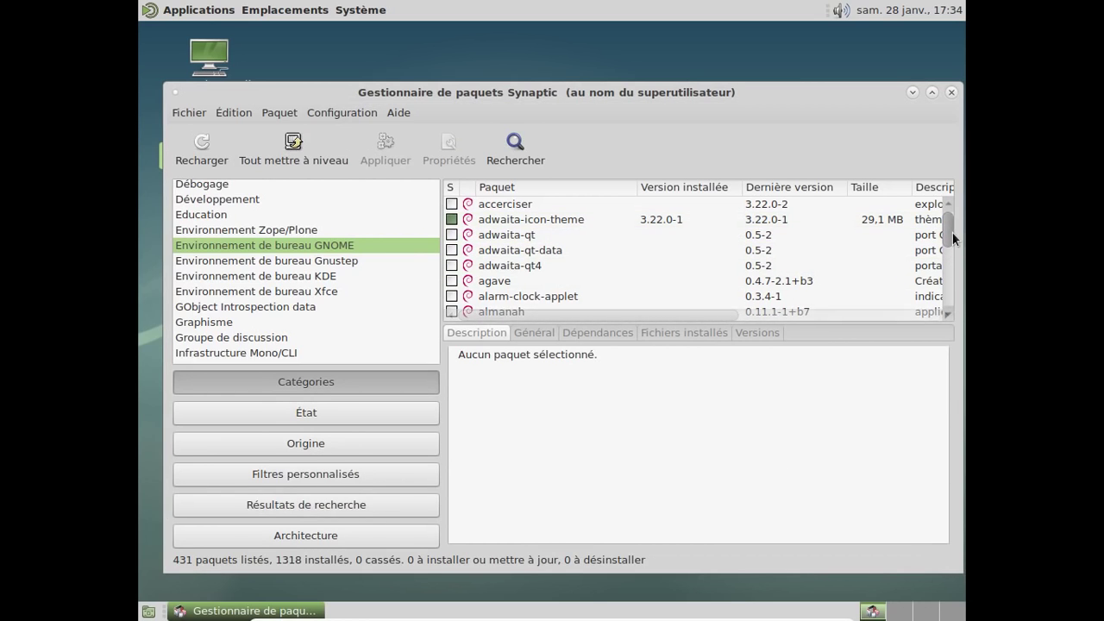
- Find gnome-shell in the Environnement de bureau GNOME packages and view its general properties, down to the latest available version
{"action": "left_click_drag", "start_coordinate": [948, 223], "coordinate": [948, 262]}
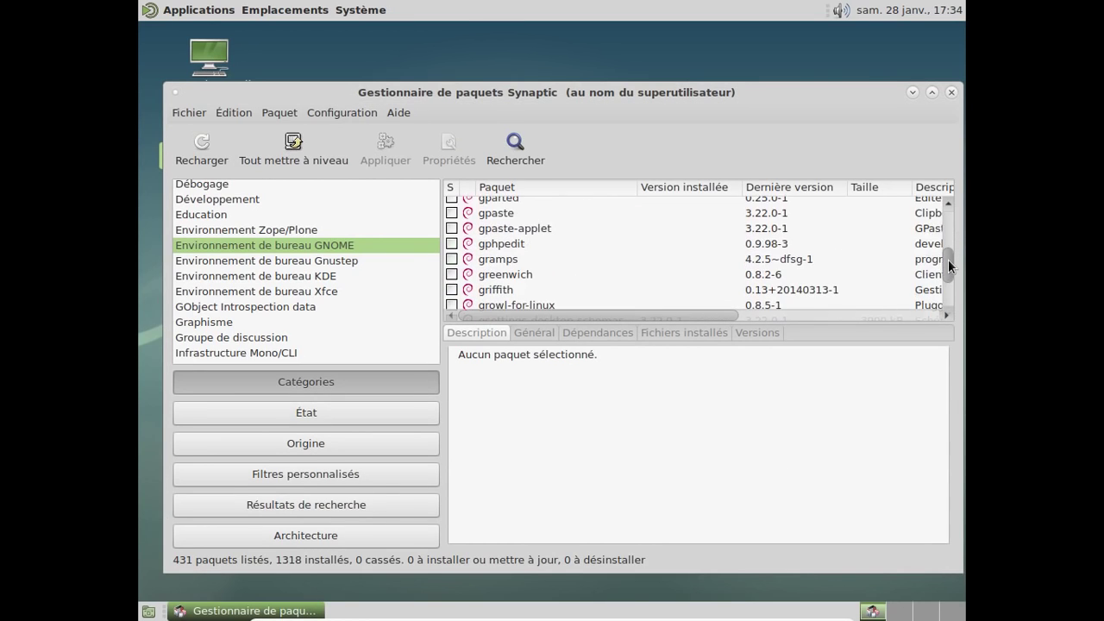
{"action": "scroll", "coordinate": [642, 267], "scroll_direction": "up", "scroll_amount": 10}
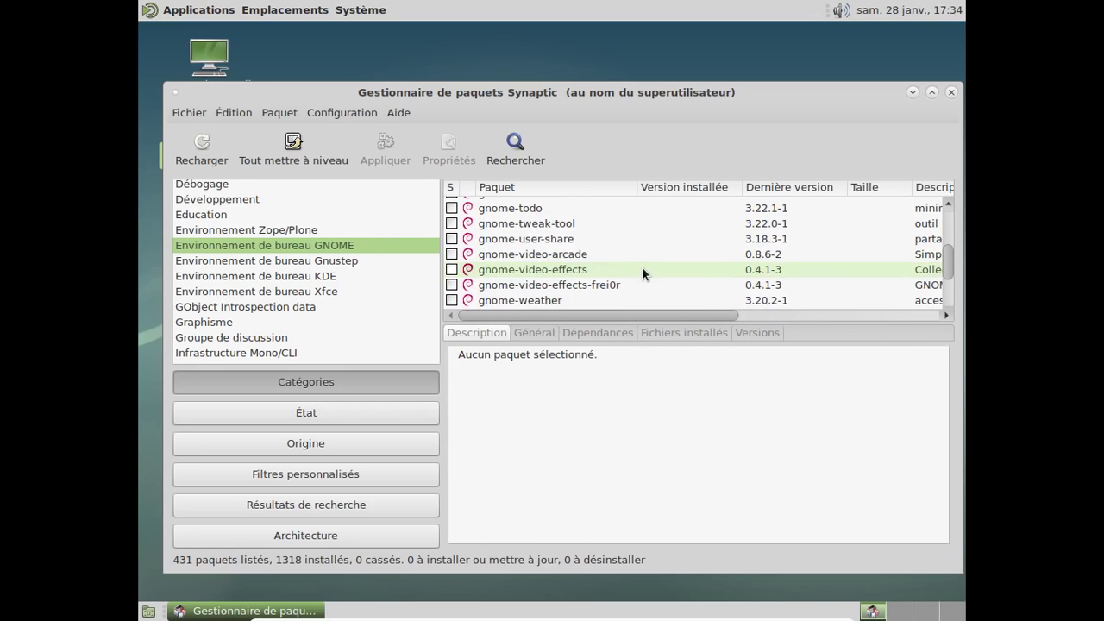
{"action": "scroll", "coordinate": [641, 266], "scroll_direction": "up", "scroll_amount": 2}
{"action": "scroll", "coordinate": [641, 267], "scroll_direction": "down", "scroll_amount": 3}
{"action": "scroll", "coordinate": [642, 266], "scroll_direction": "up", "scroll_amount": 3}
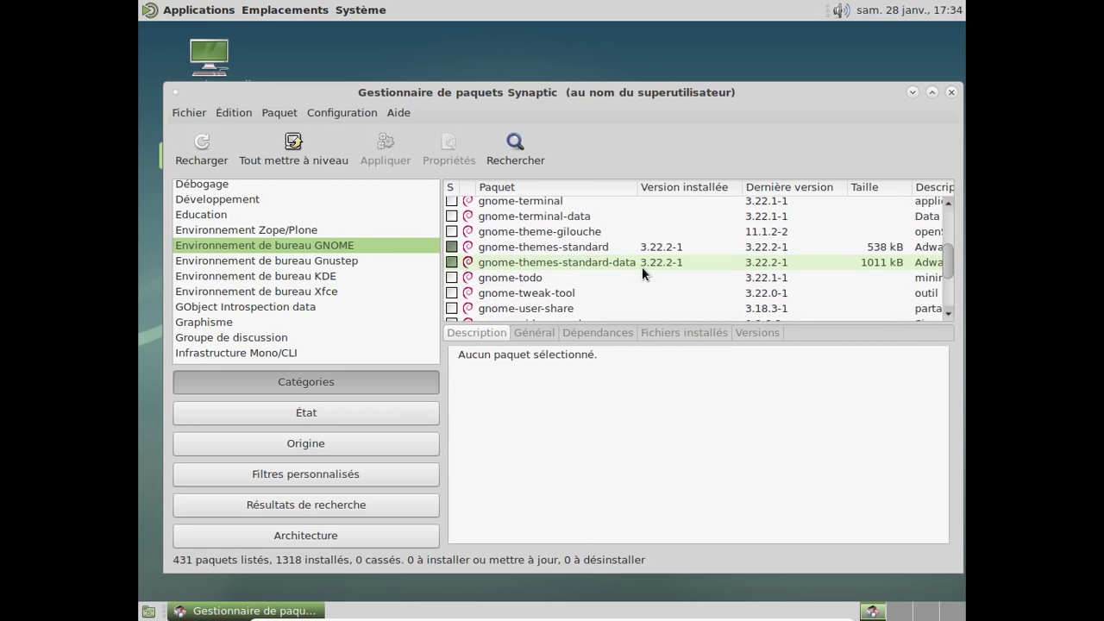
{"action": "scroll", "coordinate": [642, 267], "scroll_direction": "up", "scroll_amount": 6}
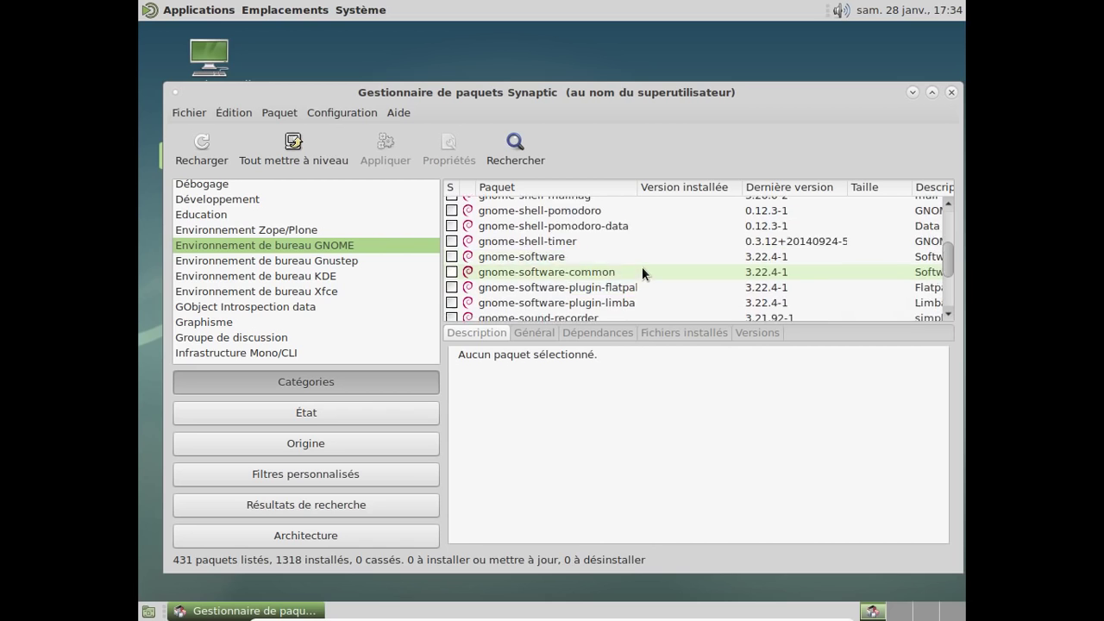
{"action": "scroll", "coordinate": [641, 267], "scroll_direction": "up", "scroll_amount": 7}
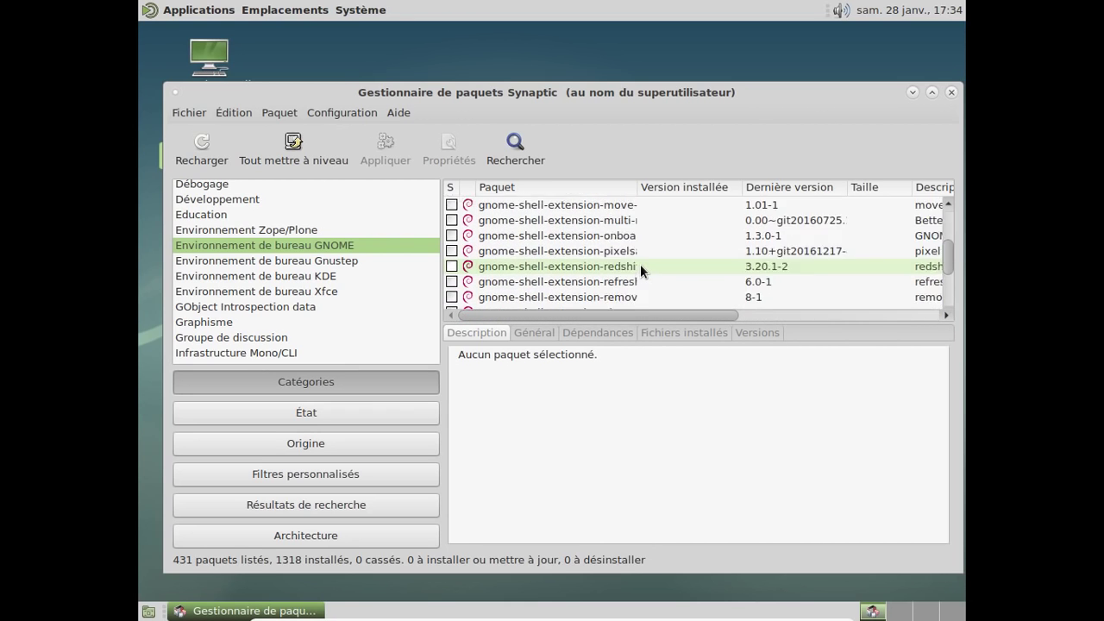
{"action": "scroll", "coordinate": [640, 266], "scroll_direction": "up", "scroll_amount": 6}
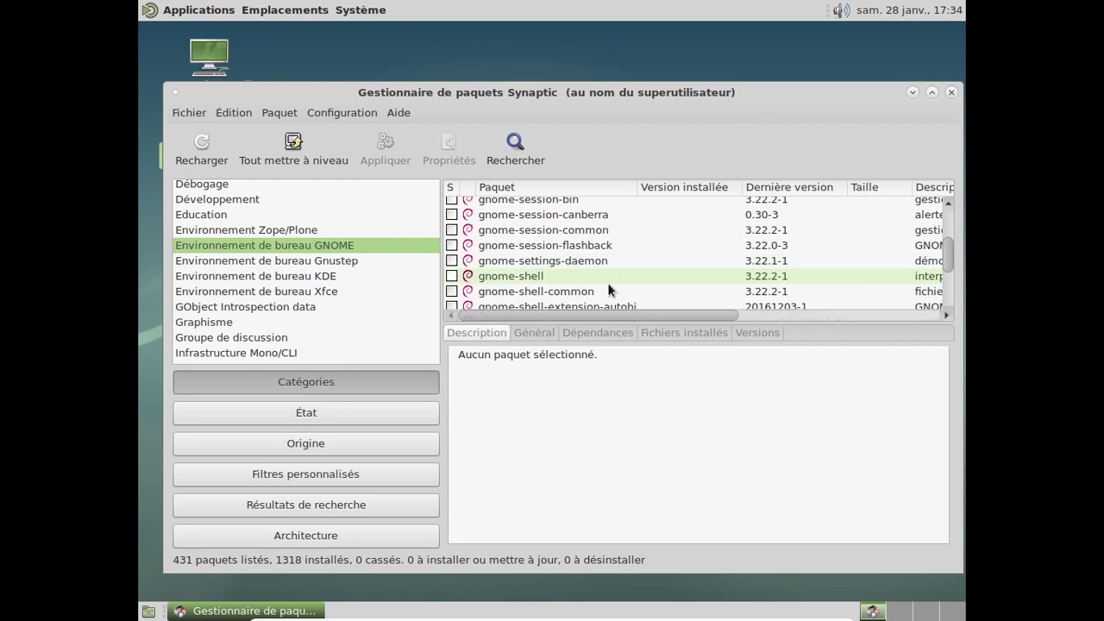
{"action": "left_click", "coordinate": [607, 283]}
{"action": "left_click", "coordinate": [536, 332]}
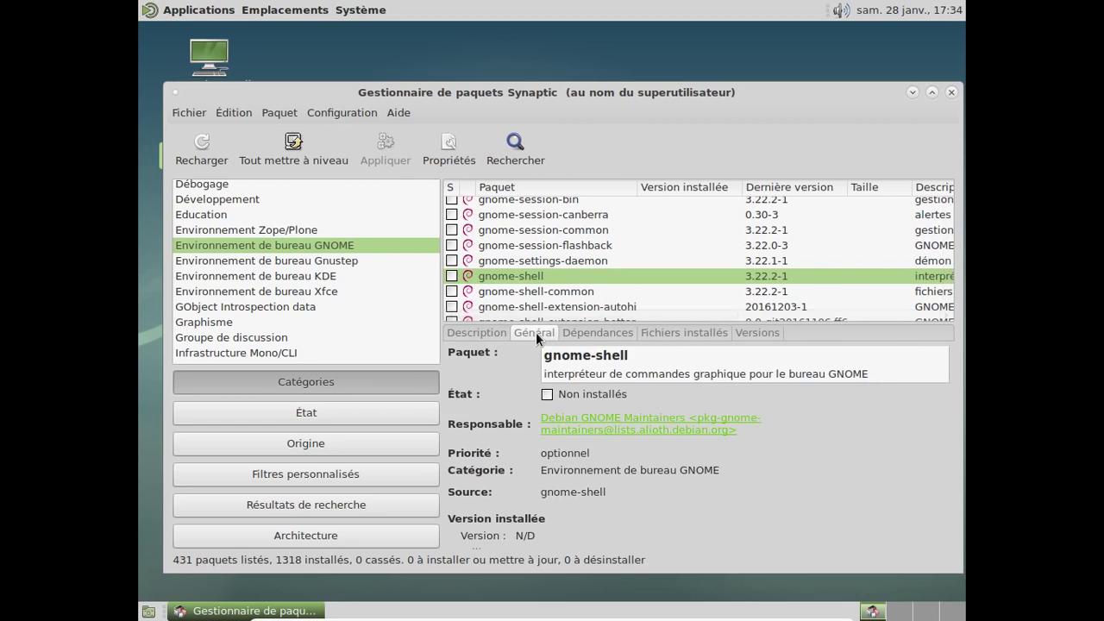
{"action": "scroll", "coordinate": [819, 465], "scroll_direction": "down", "scroll_amount": 3}
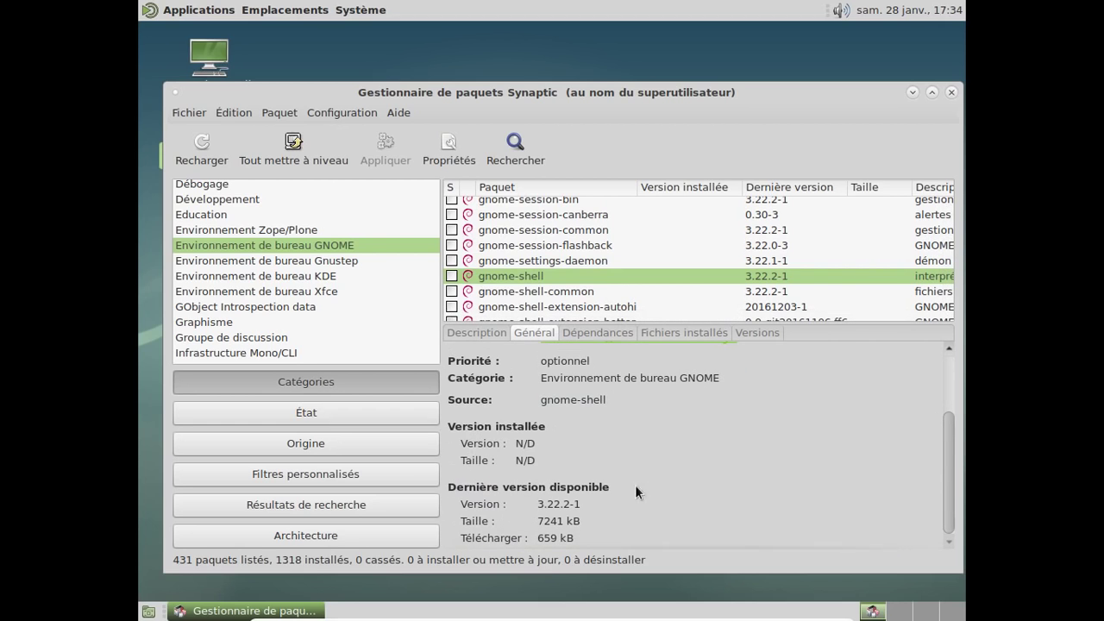
- List the Environnement de bureau KDE packages and view the available version of plasma-dataengines-addons
{"action": "left_click", "coordinate": [368, 272]}
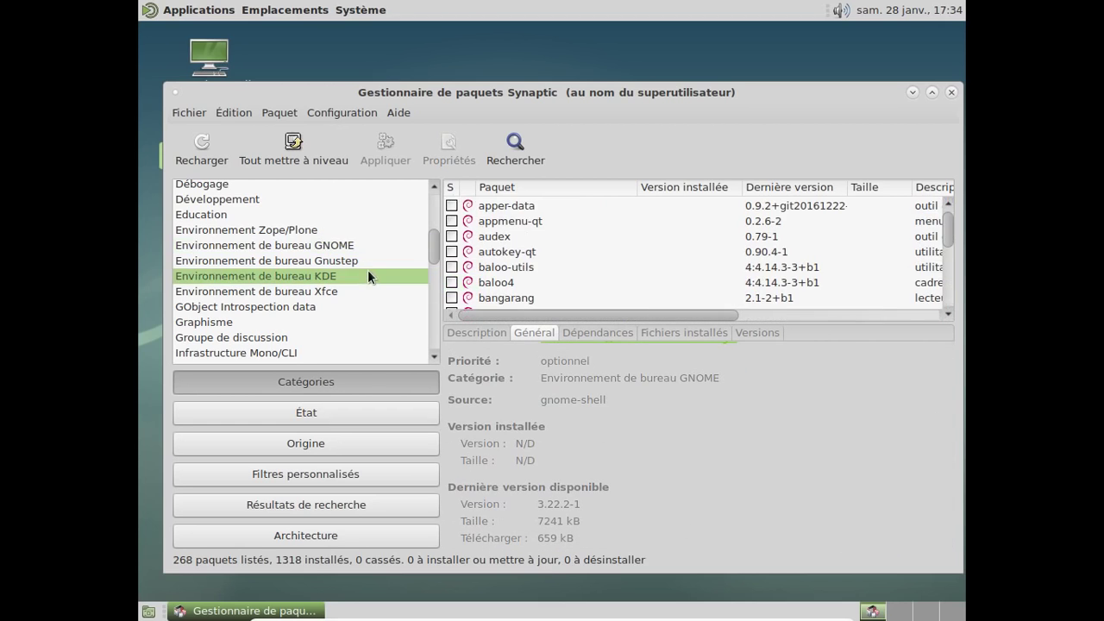
{"action": "left_click_drag", "start_coordinate": [944, 230], "coordinate": [931, 280]}
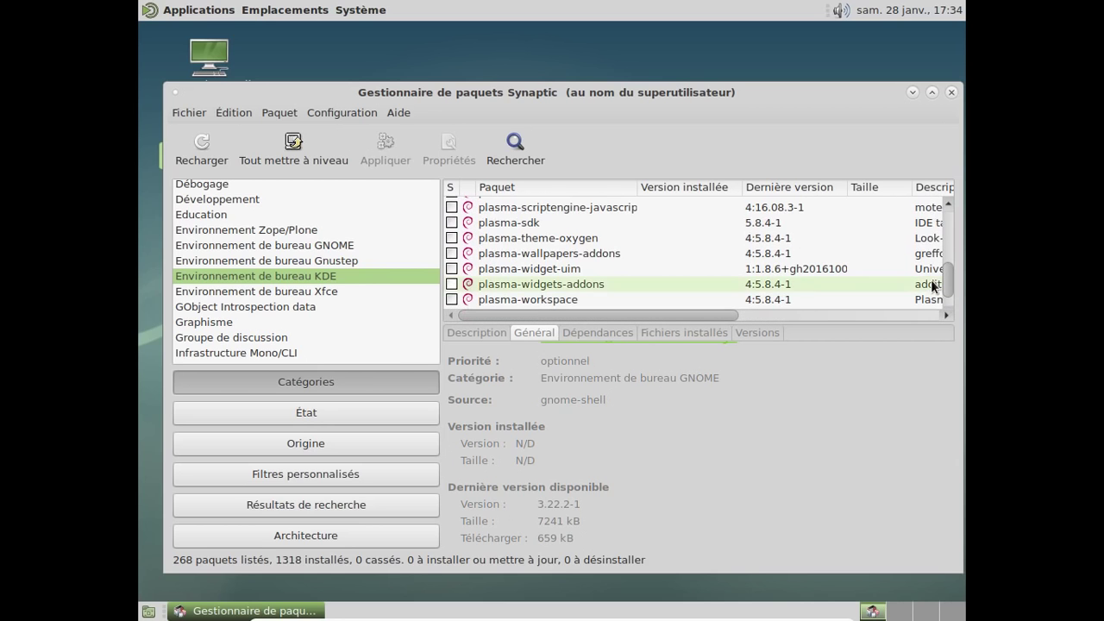
{"action": "scroll", "coordinate": [642, 233], "scroll_direction": "up", "scroll_amount": 5}
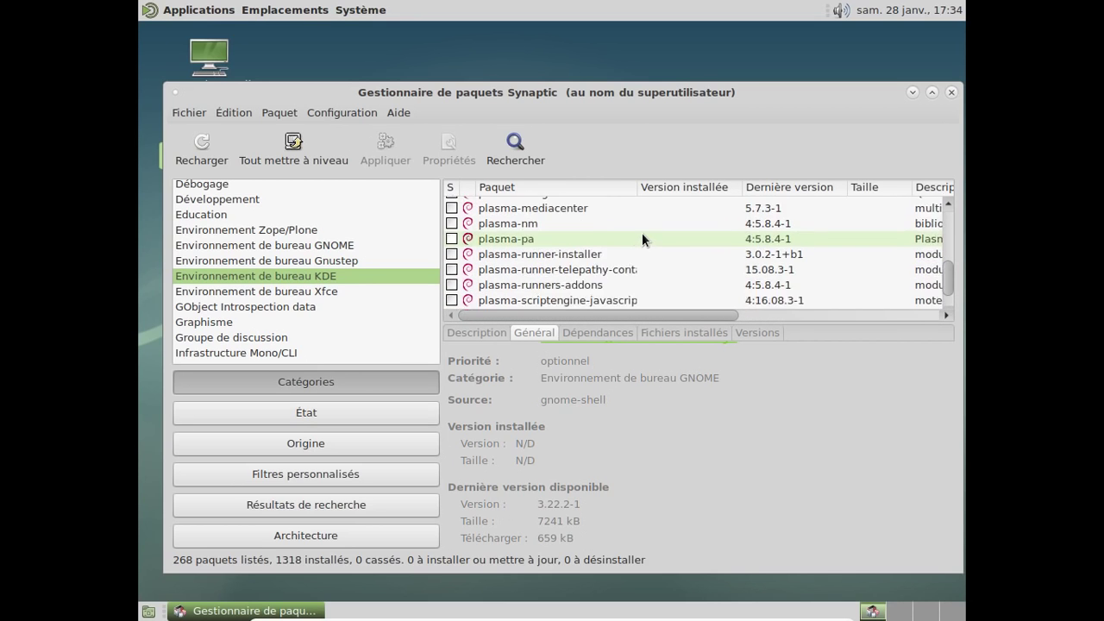
{"action": "scroll", "coordinate": [642, 233], "scroll_direction": "up", "scroll_amount": 1}
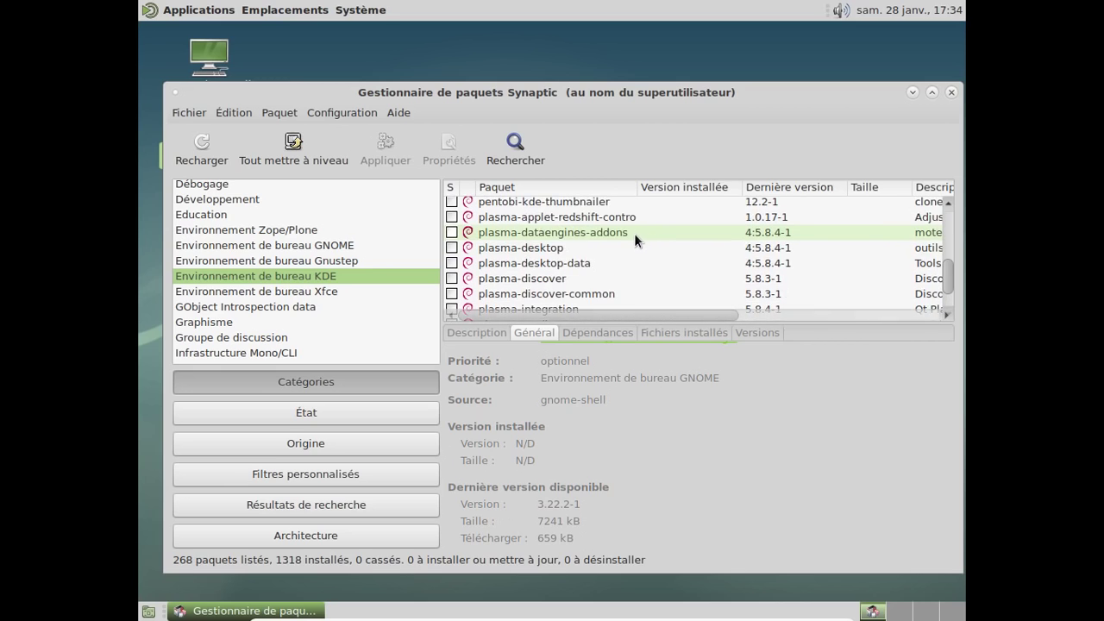
{"action": "left_click", "coordinate": [633, 233]}
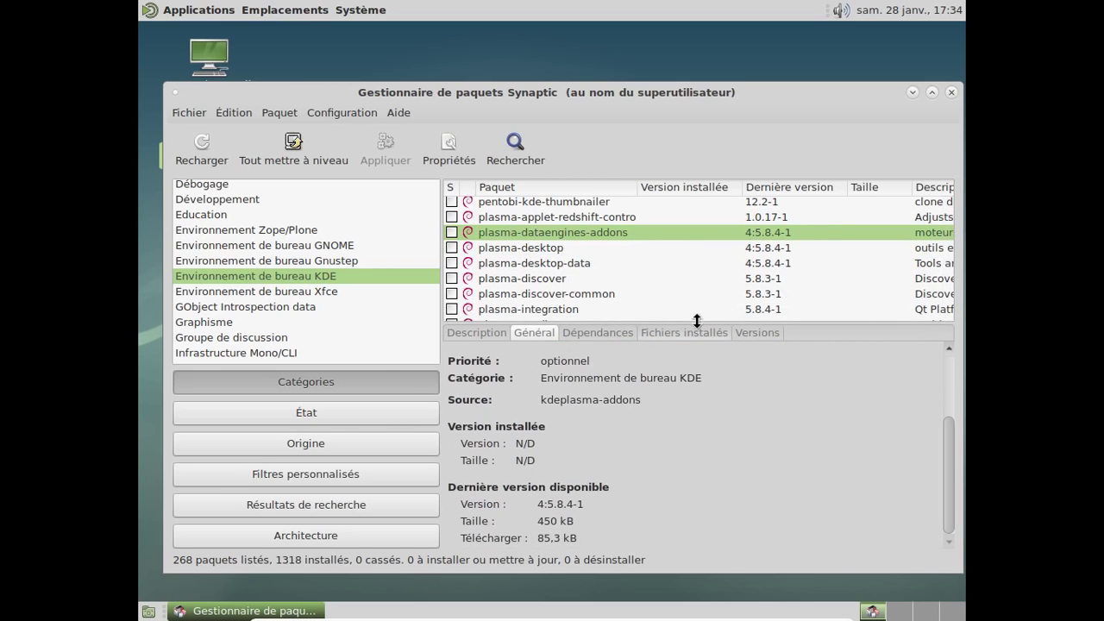
- Find libkf5codecs-data among the KDE packages and view its general properties and latest available version
{"action": "scroll", "coordinate": [680, 271], "scroll_direction": "up", "scroll_amount": 6}
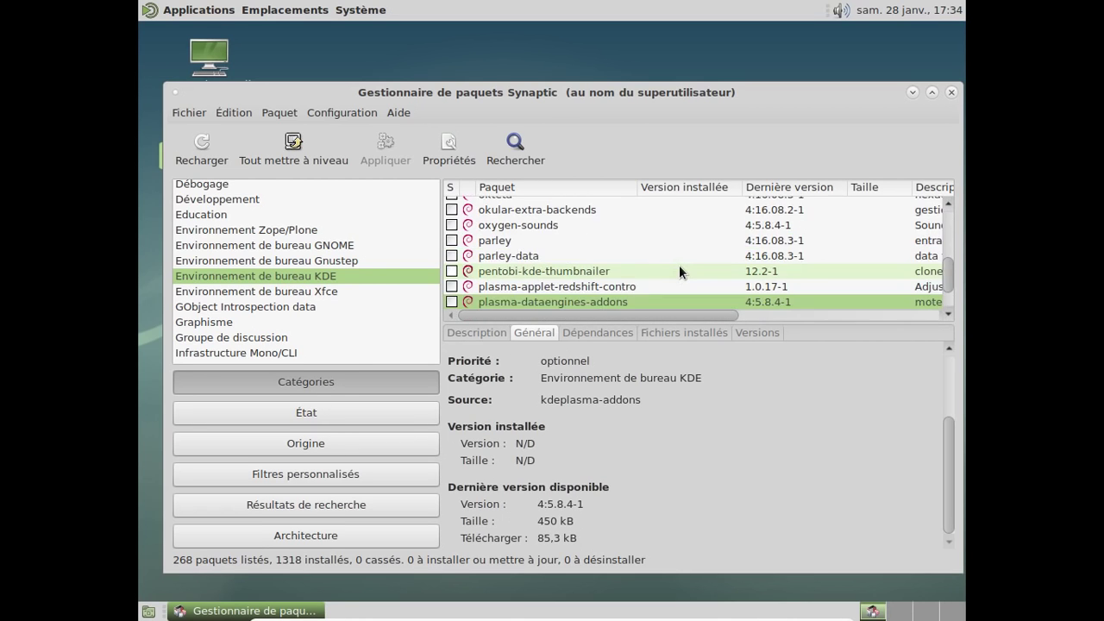
{"action": "scroll", "coordinate": [679, 271], "scroll_direction": "up", "scroll_amount": 5}
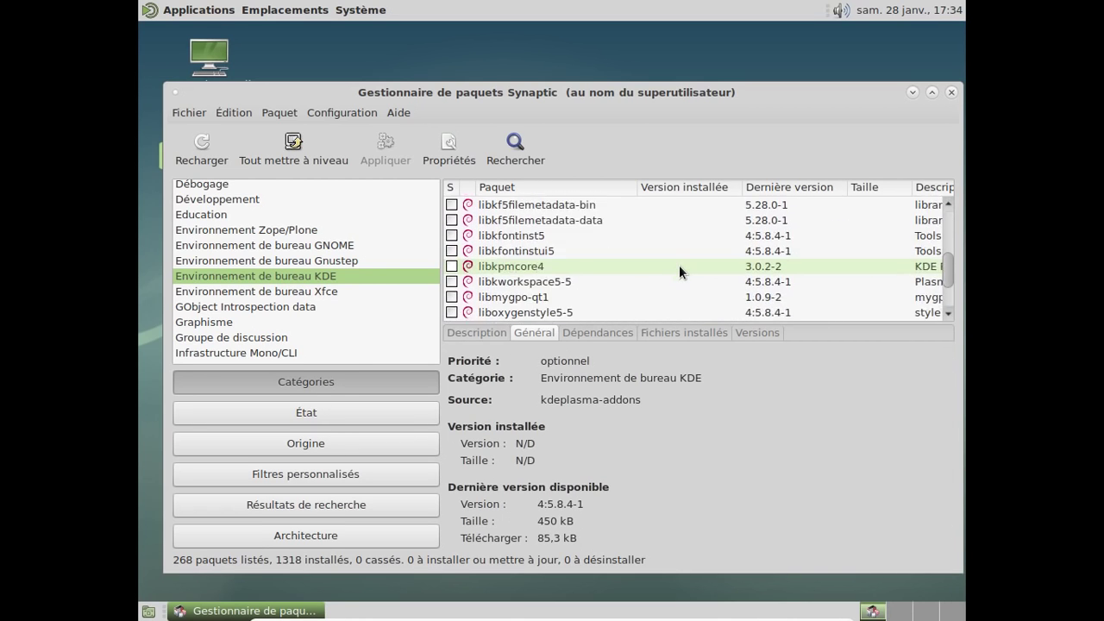
{"action": "left_click", "coordinate": [629, 267]}
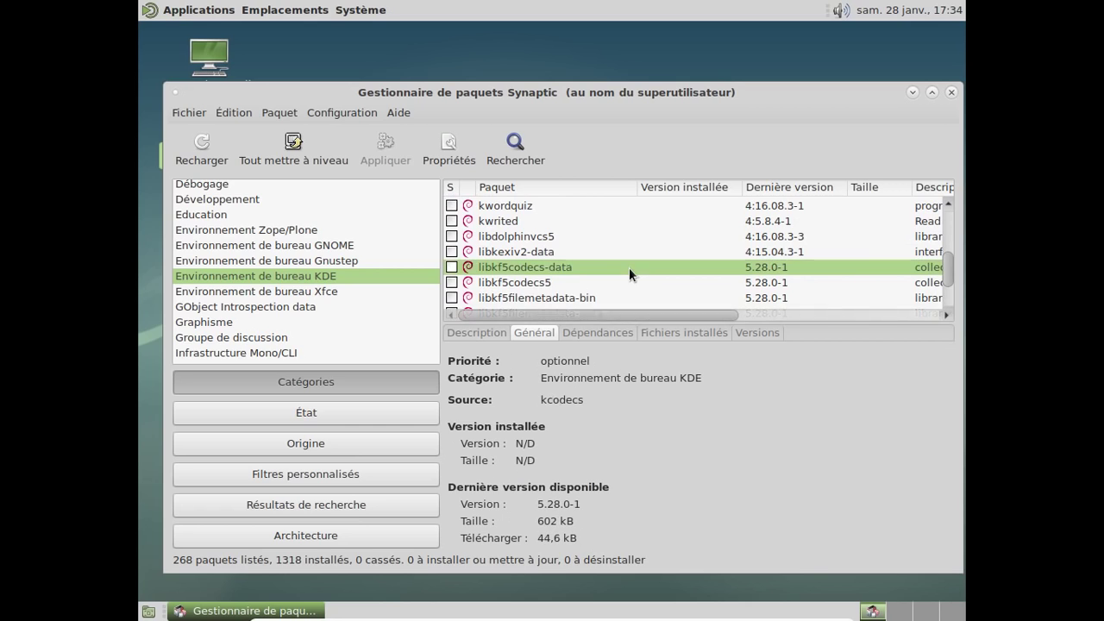
{"action": "scroll", "coordinate": [753, 424], "scroll_direction": "up", "scroll_amount": 3}
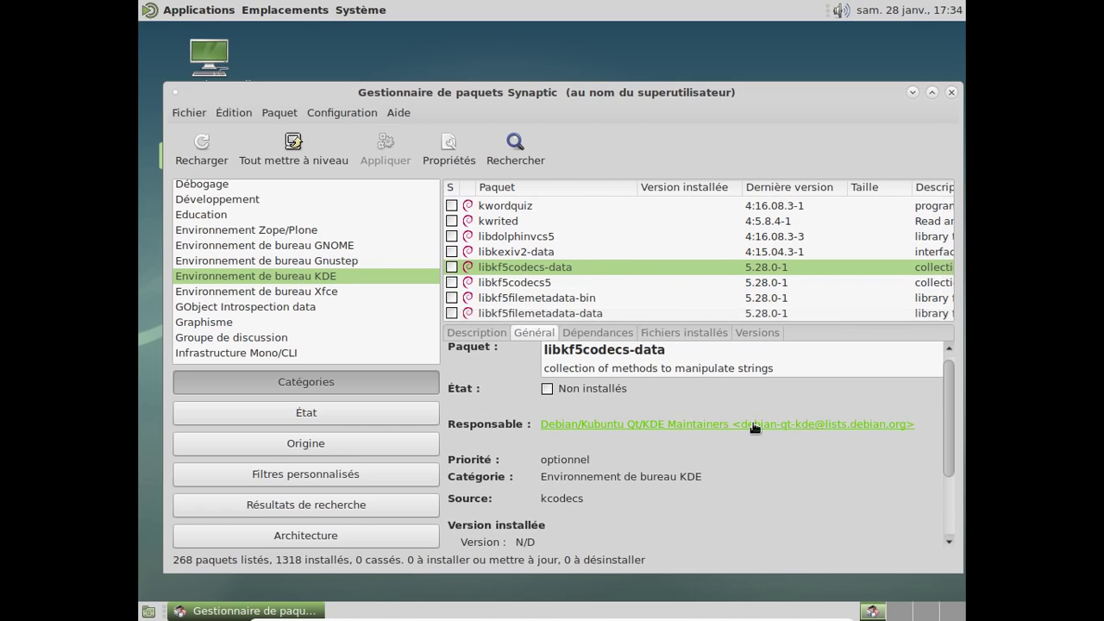
{"action": "scroll", "coordinate": [754, 423], "scroll_direction": "down", "scroll_amount": 3}
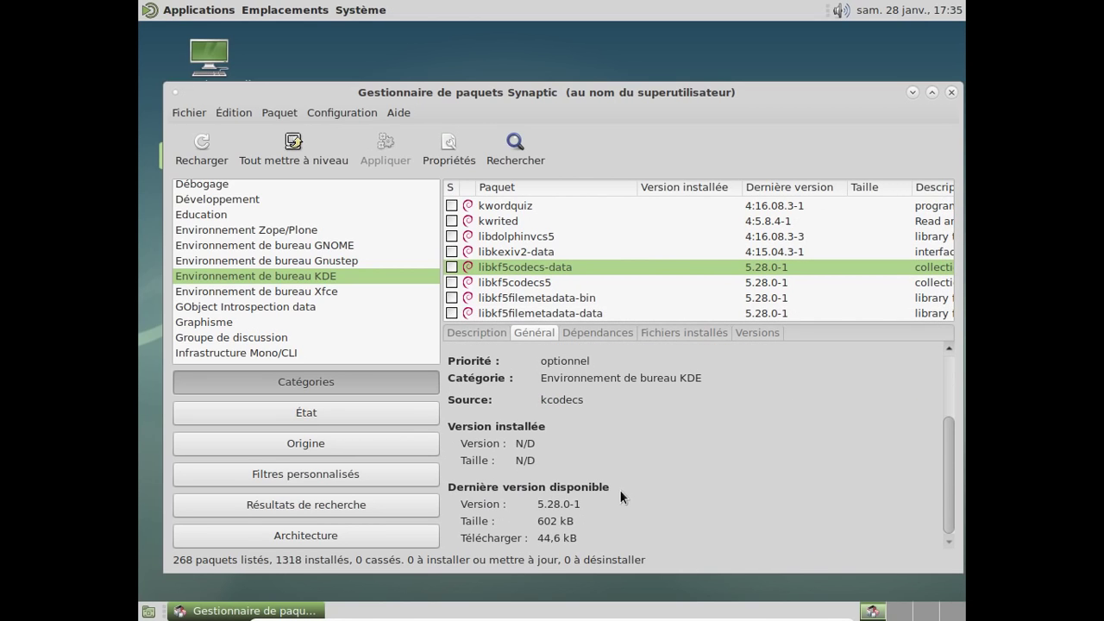
- Browse the Environnement de bureau Xfce packages and view the general properties of xfce4-dev-tools and the xfce4 metapackage, including xfce4's latest available version
{"action": "left_click", "coordinate": [361, 290]}
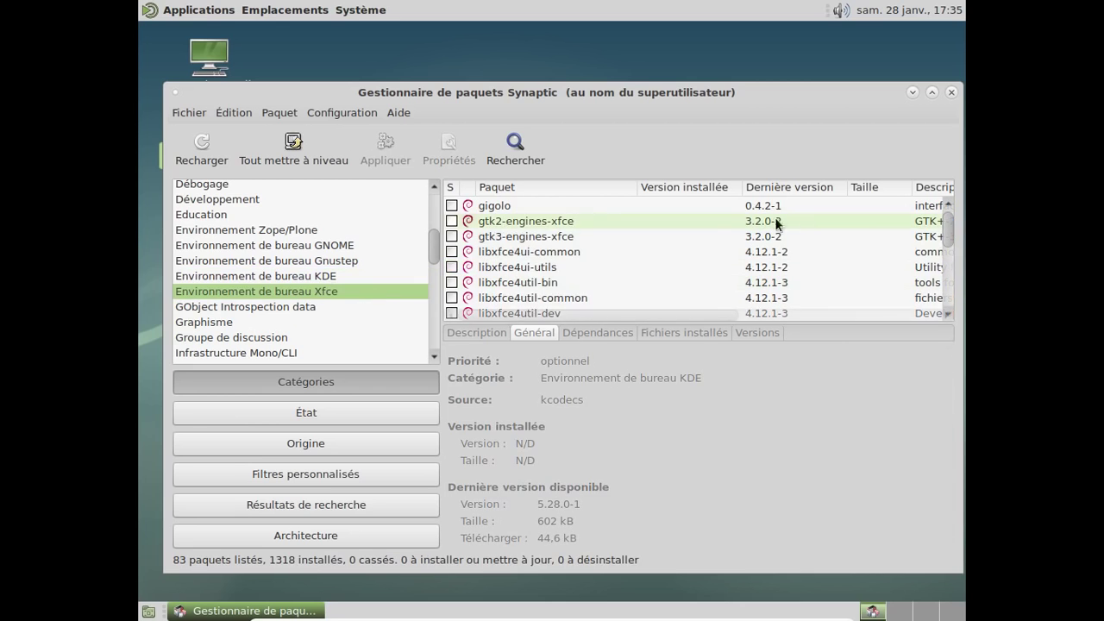
{"action": "left_click_drag", "start_coordinate": [947, 223], "coordinate": [946, 253]}
{"action": "left_click", "coordinate": [607, 248]}
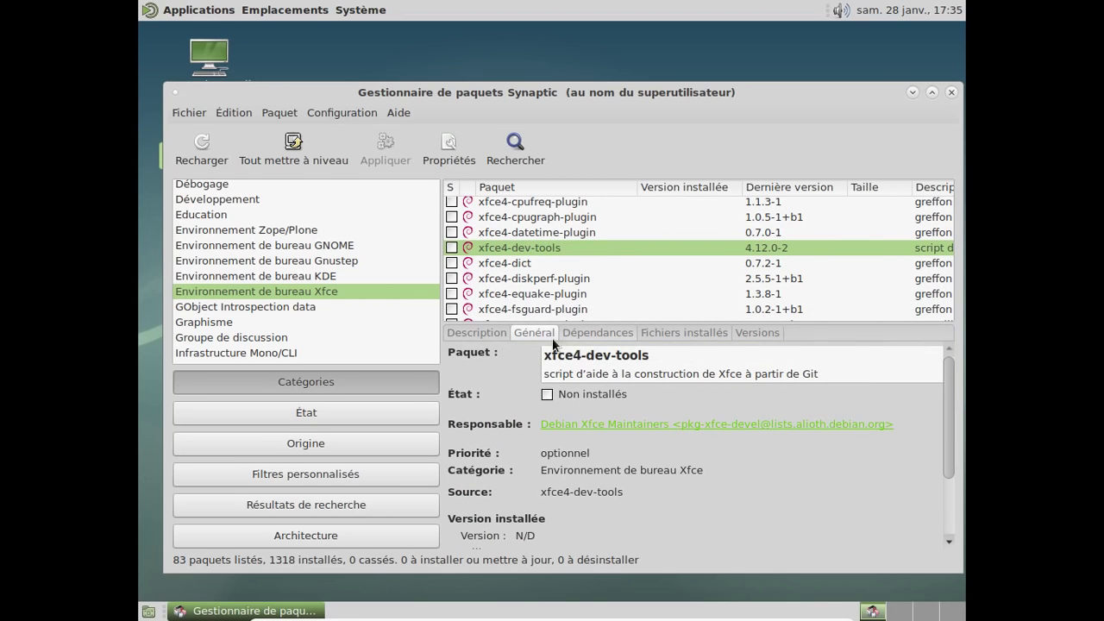
{"action": "scroll", "coordinate": [615, 254], "scroll_direction": "up", "scroll_amount": 1}
{"action": "scroll", "coordinate": [615, 253], "scroll_direction": "up", "scroll_amount": 5}
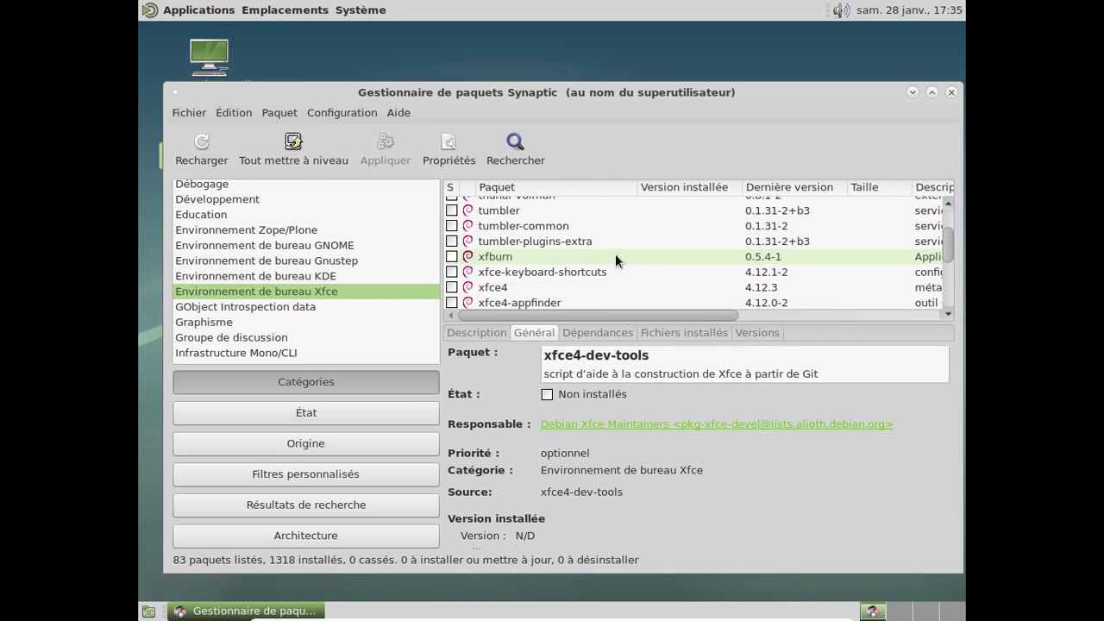
{"action": "left_click", "coordinate": [598, 285]}
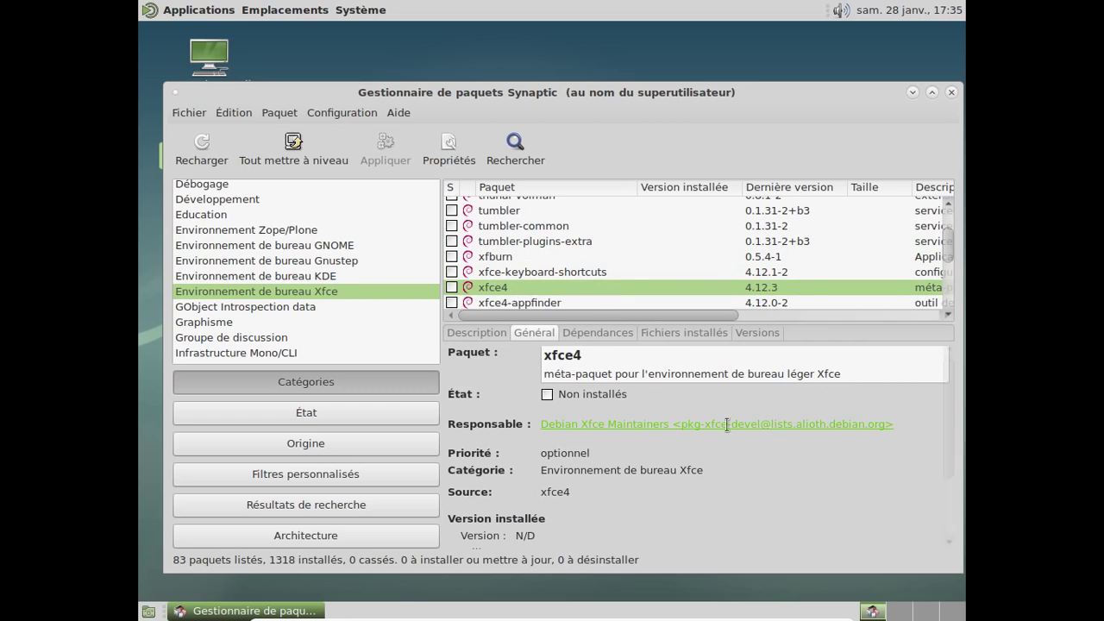
{"action": "scroll", "coordinate": [683, 405], "scroll_direction": "down", "scroll_amount": 2}
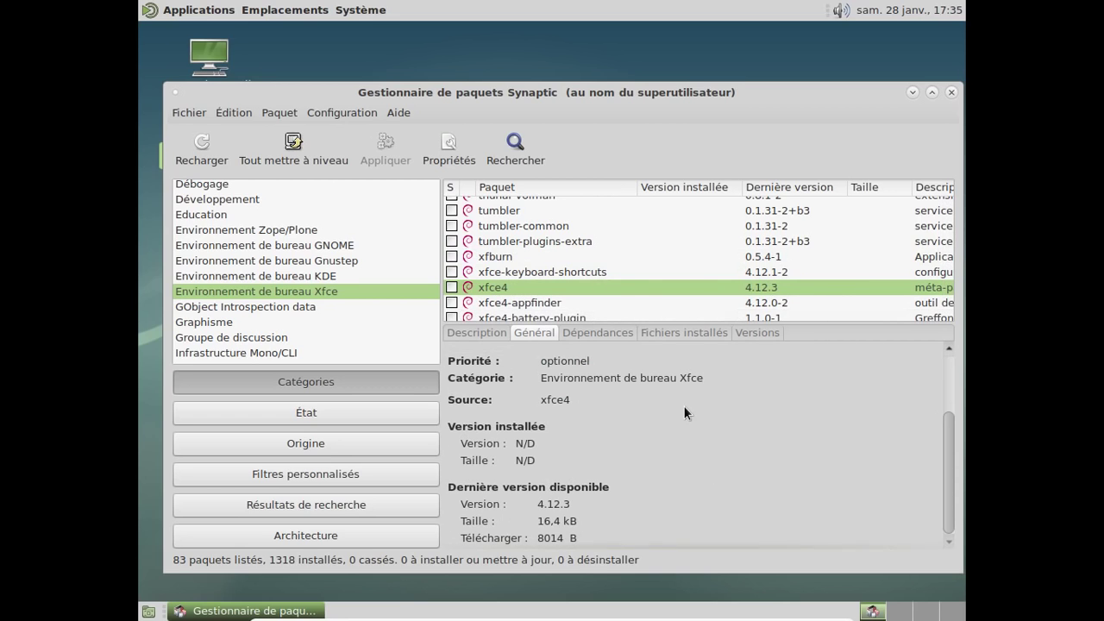
- Search package names and descriptions for "cinnamon" and view the available version of the cinnamon package
{"action": "scroll", "coordinate": [373, 305], "scroll_direction": "up", "scroll_amount": 5}
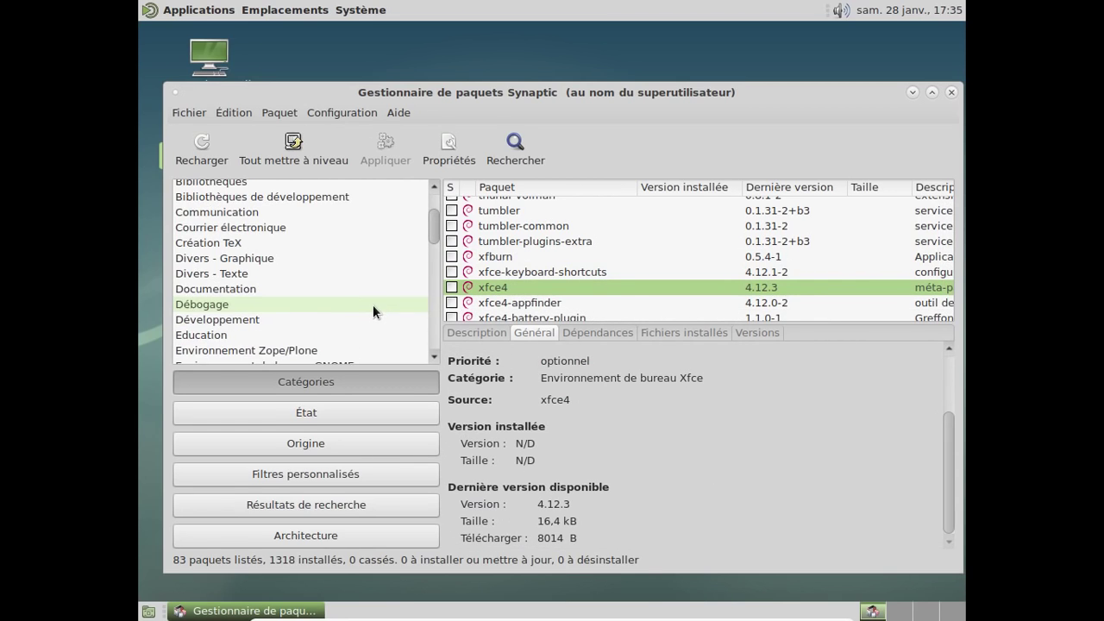
{"action": "left_click", "coordinate": [515, 152]}
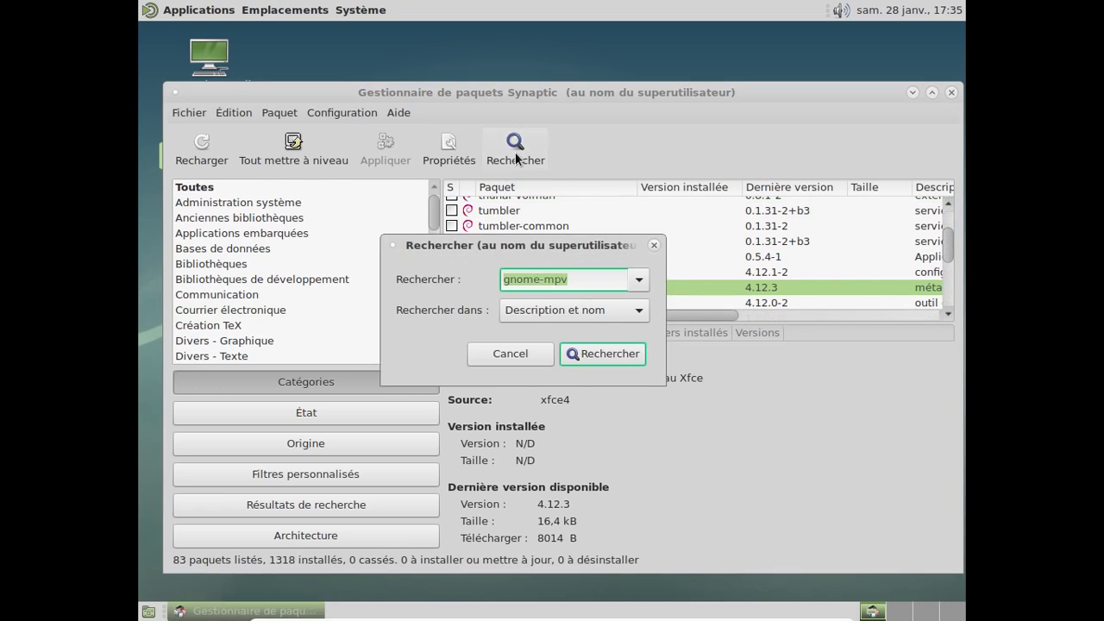
{"action": "type", "text": "cinnamon"}
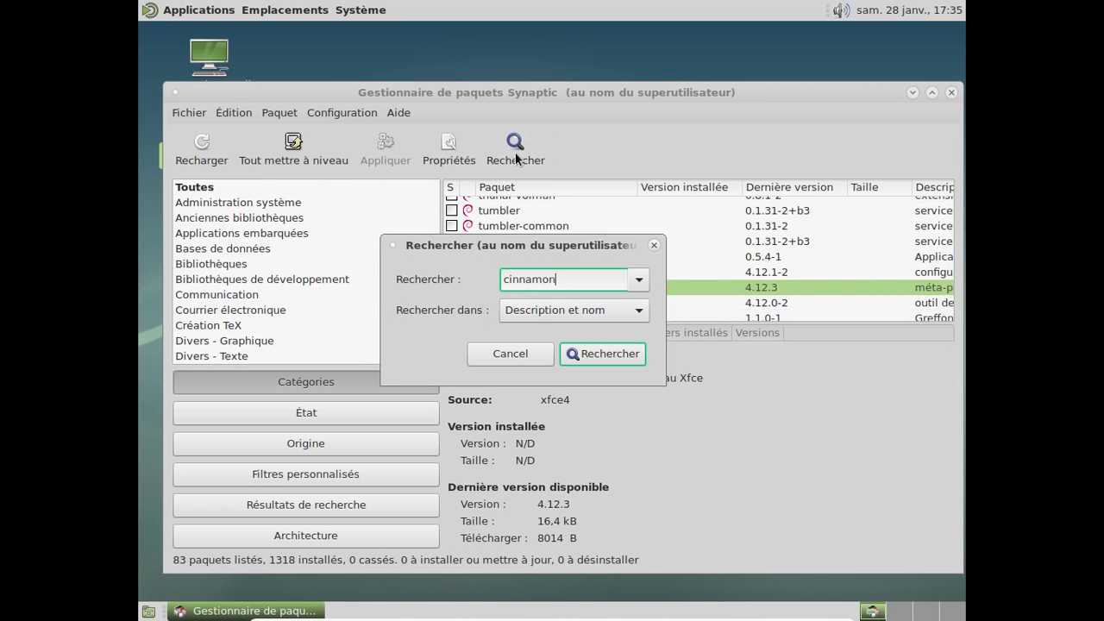
{"action": "key", "text": "Return"}
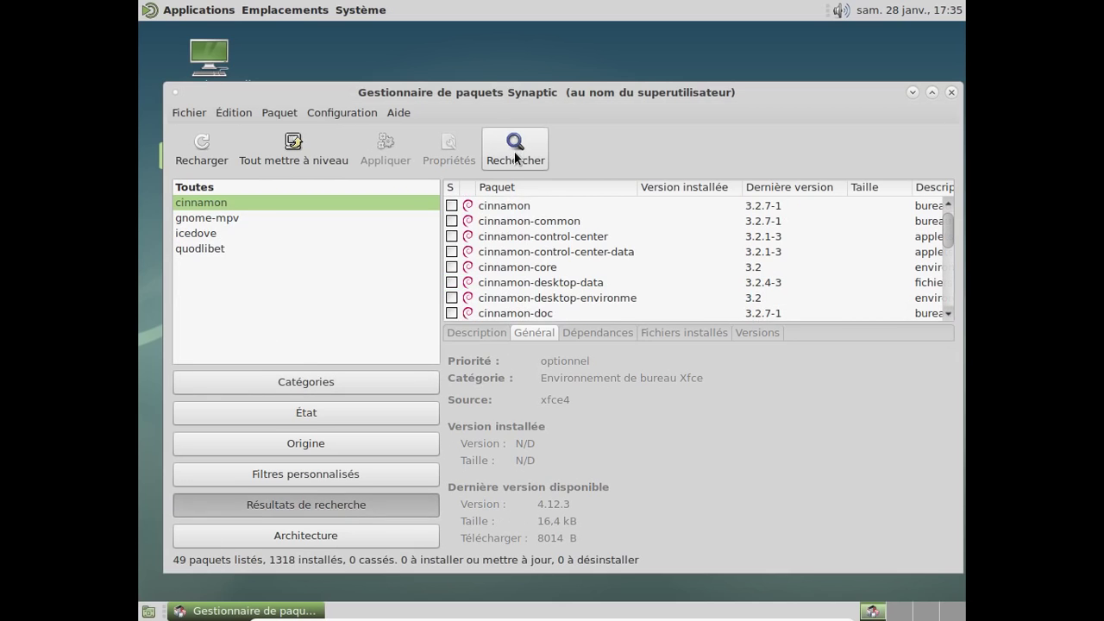
{"action": "left_click", "coordinate": [549, 204]}
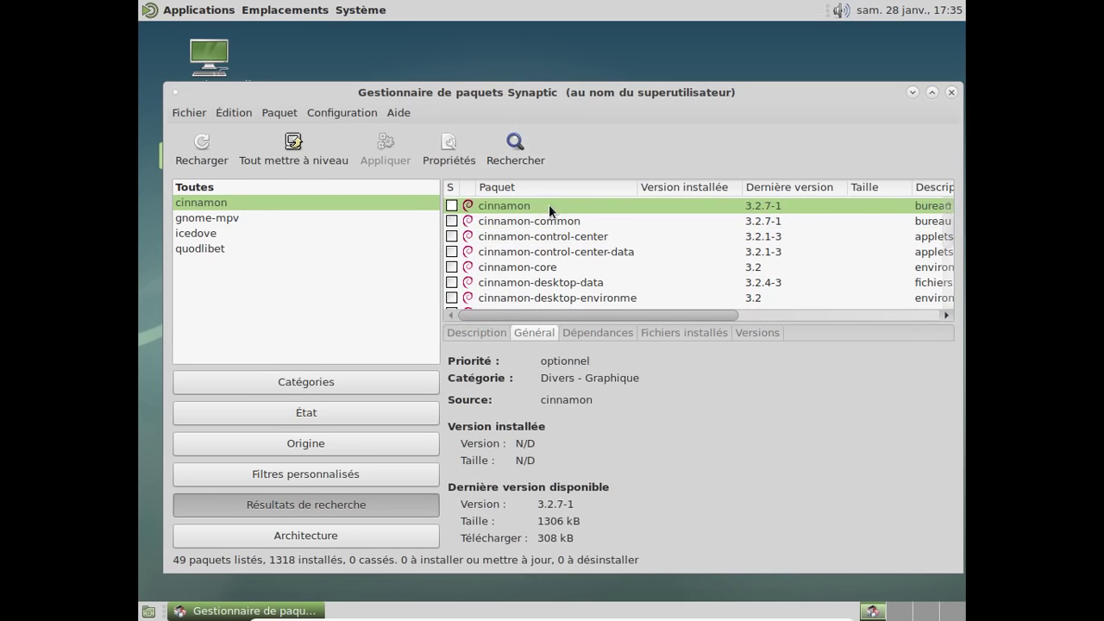
- Close Synaptic and shut down the virtual machine's Debian system
{"action": "left_click", "coordinate": [954, 92]}
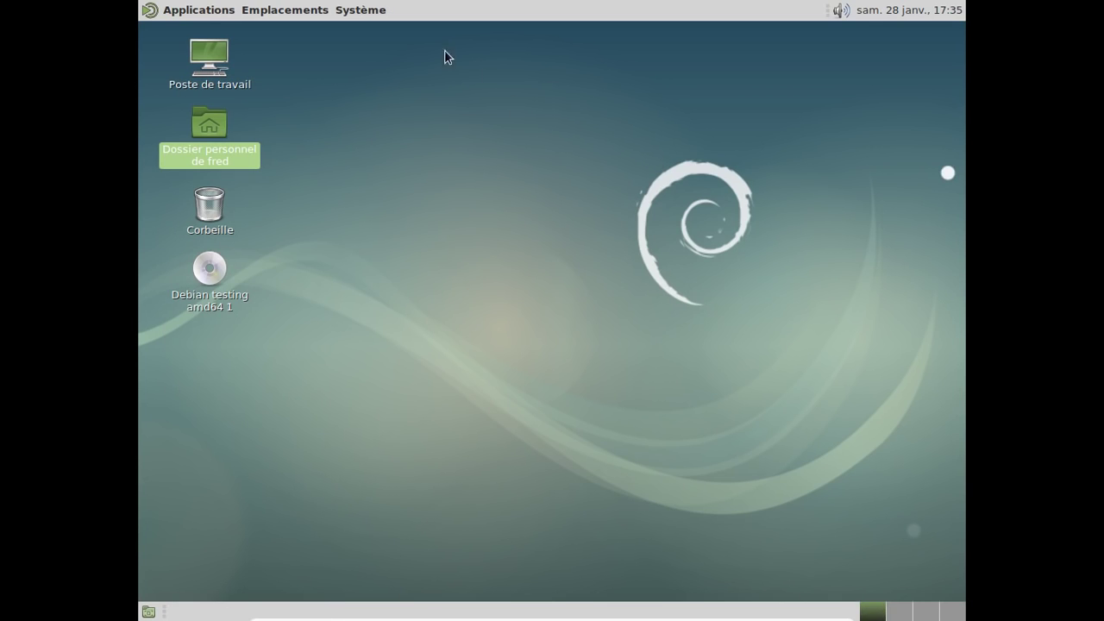
{"action": "left_click", "coordinate": [379, 11]}
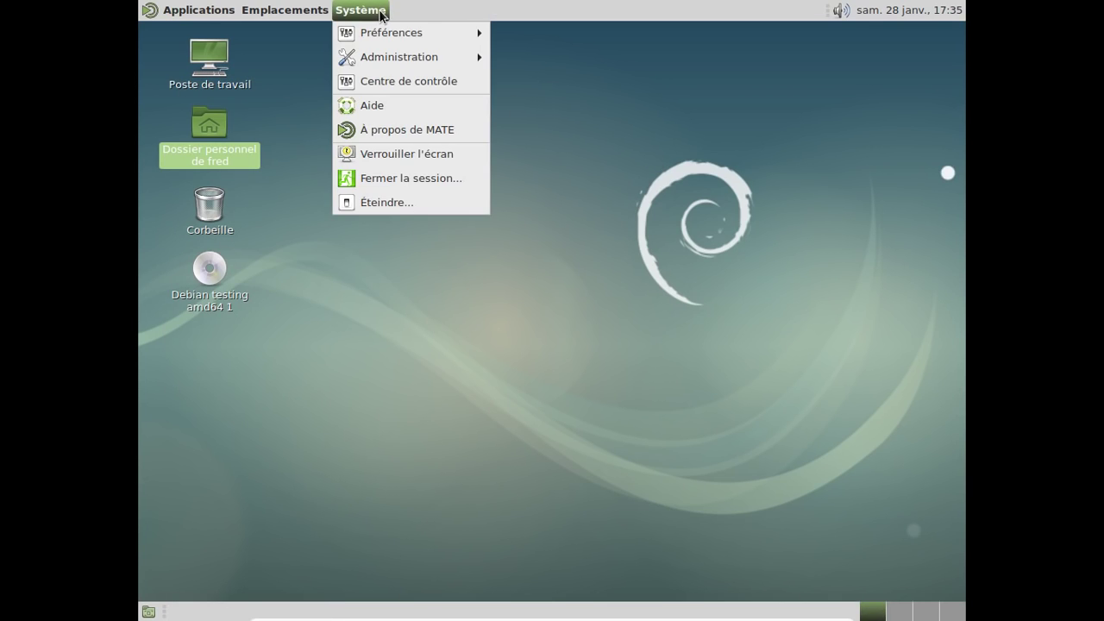
{"action": "left_click", "coordinate": [411, 201]}
{"action": "left_click", "coordinate": [733, 387]}
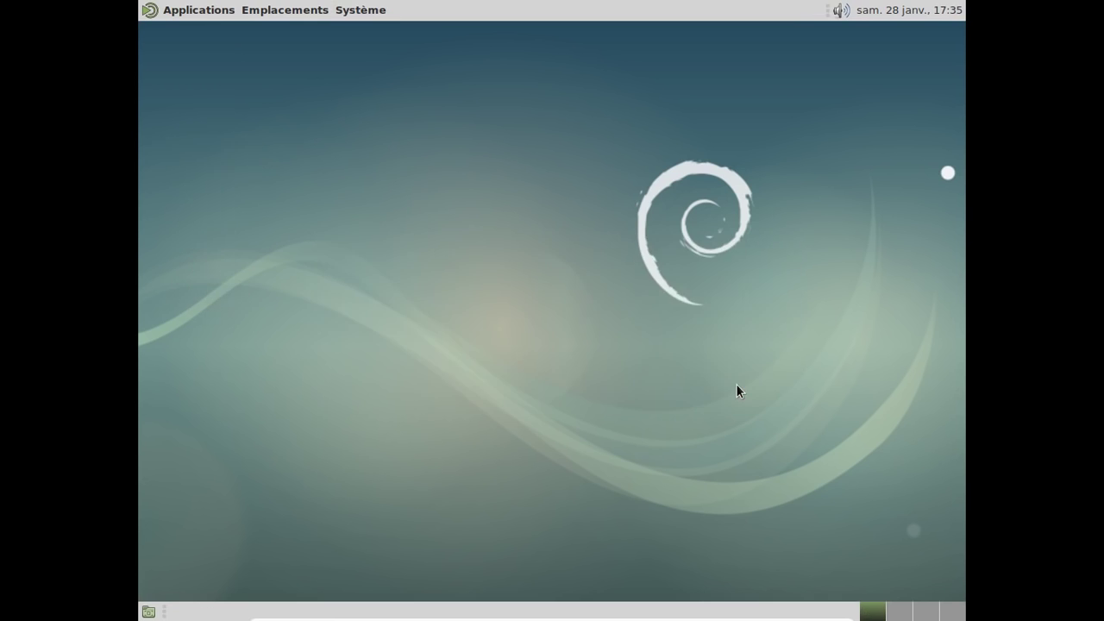